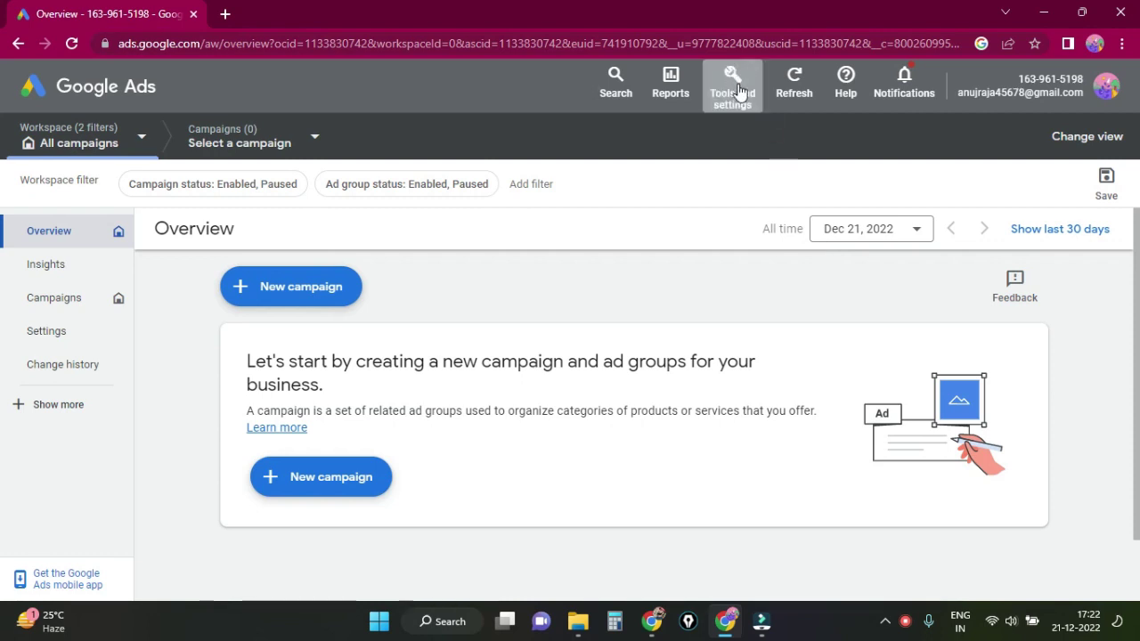
pyautogui.click(269, 294)
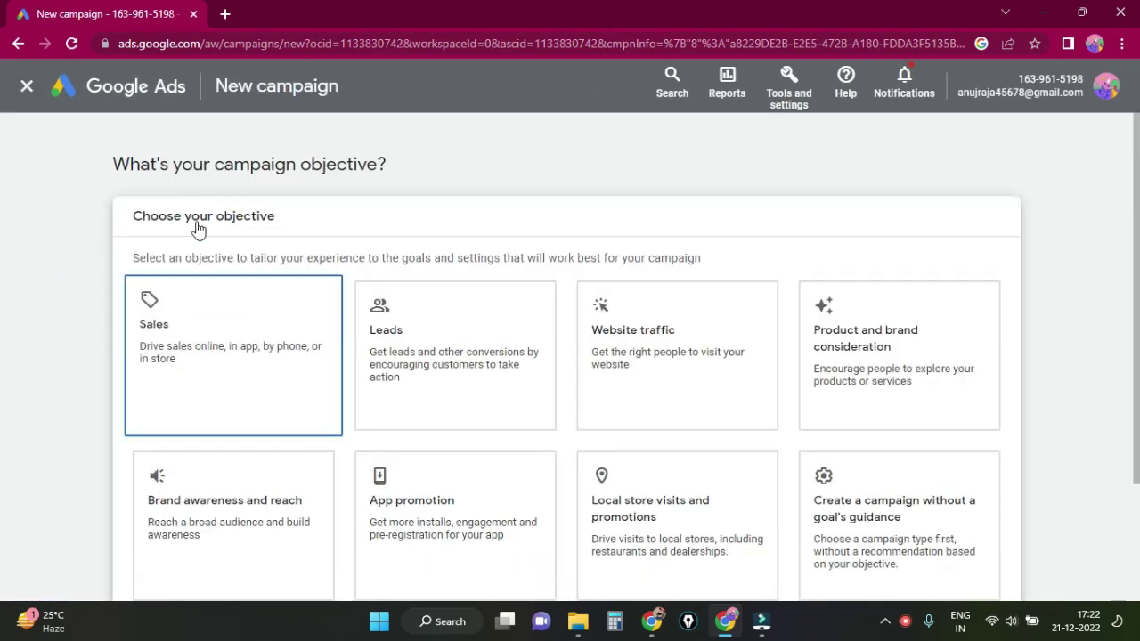
pyautogui.click(26, 87)
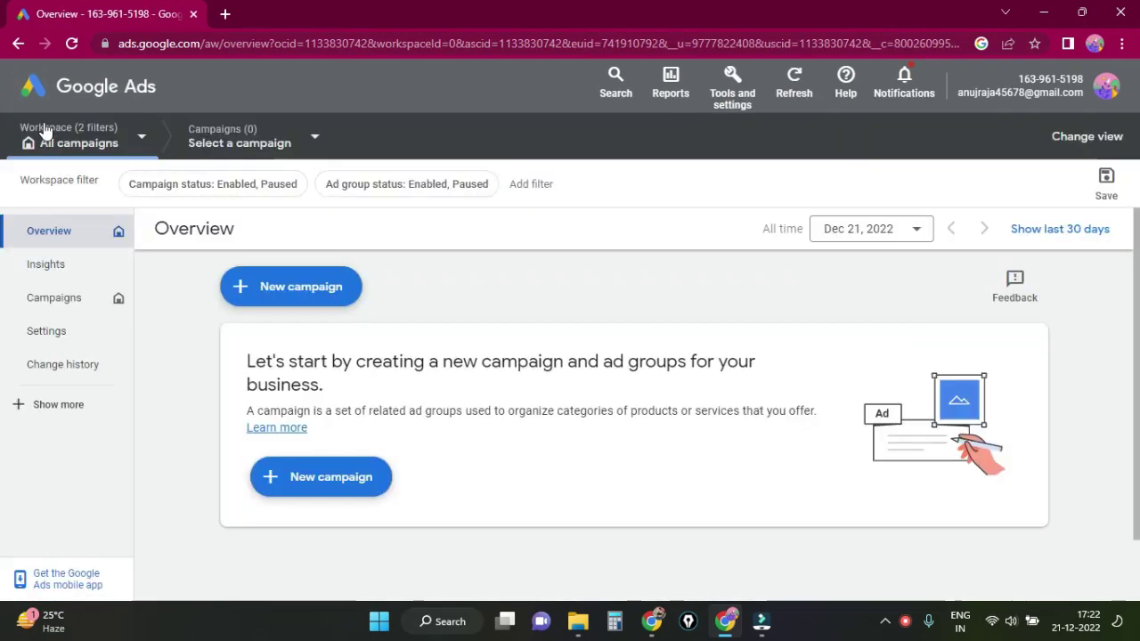
pyautogui.click(92, 86)
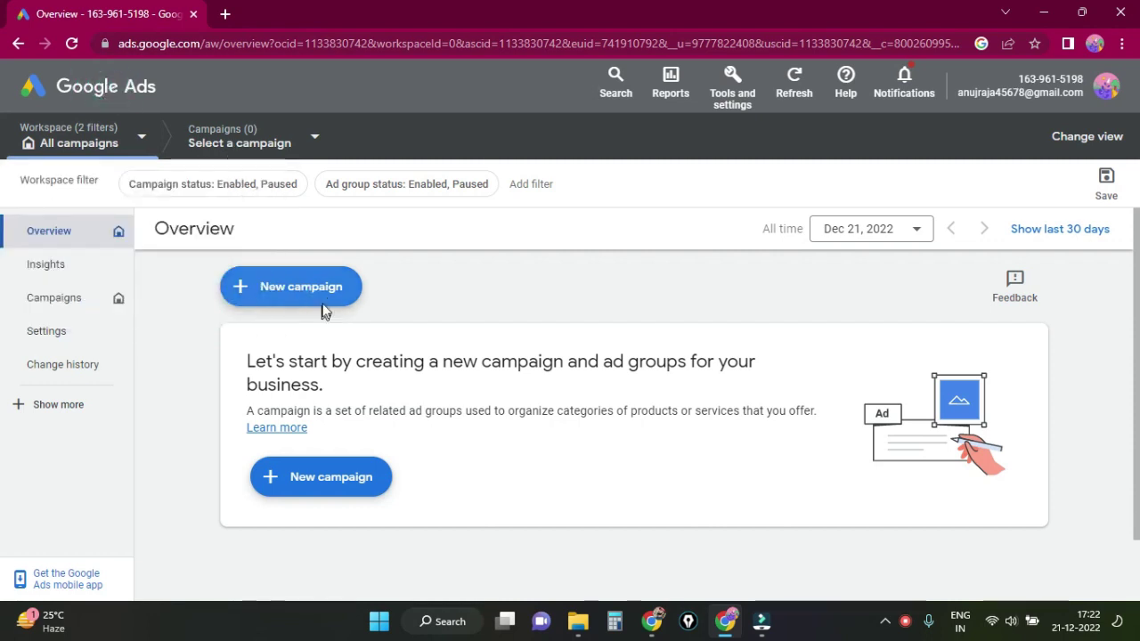
# Start a new campaign and choose to create it without a goal's guidance.
pyautogui.click(279, 295)
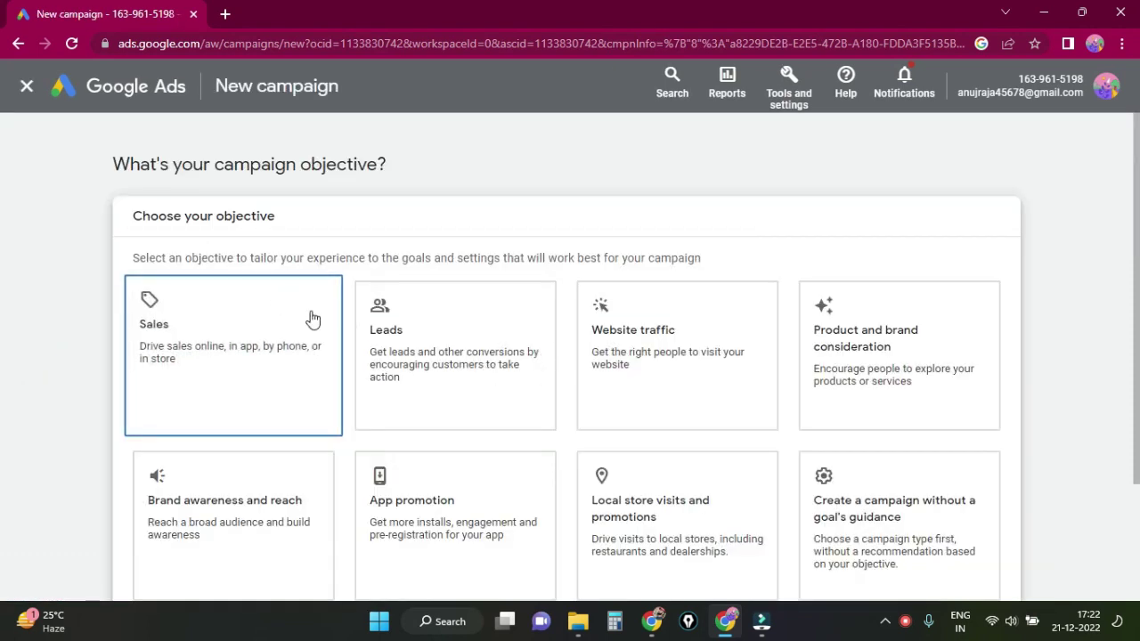
pyautogui.scroll(-1, 890, 481)
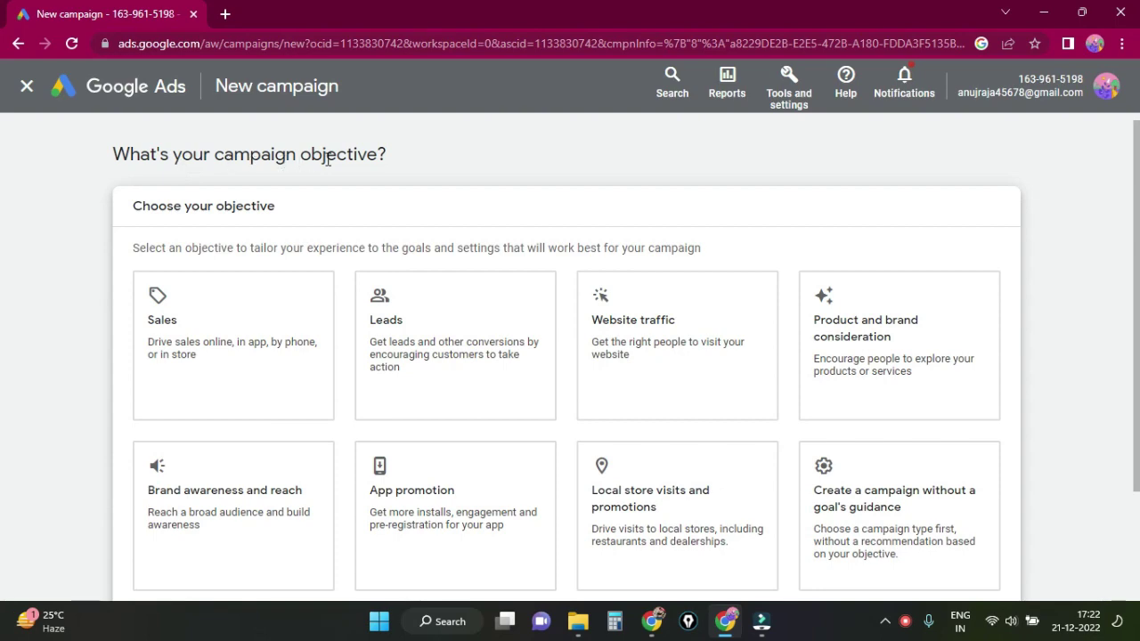
pyautogui.scroll(-2, 650, 294)
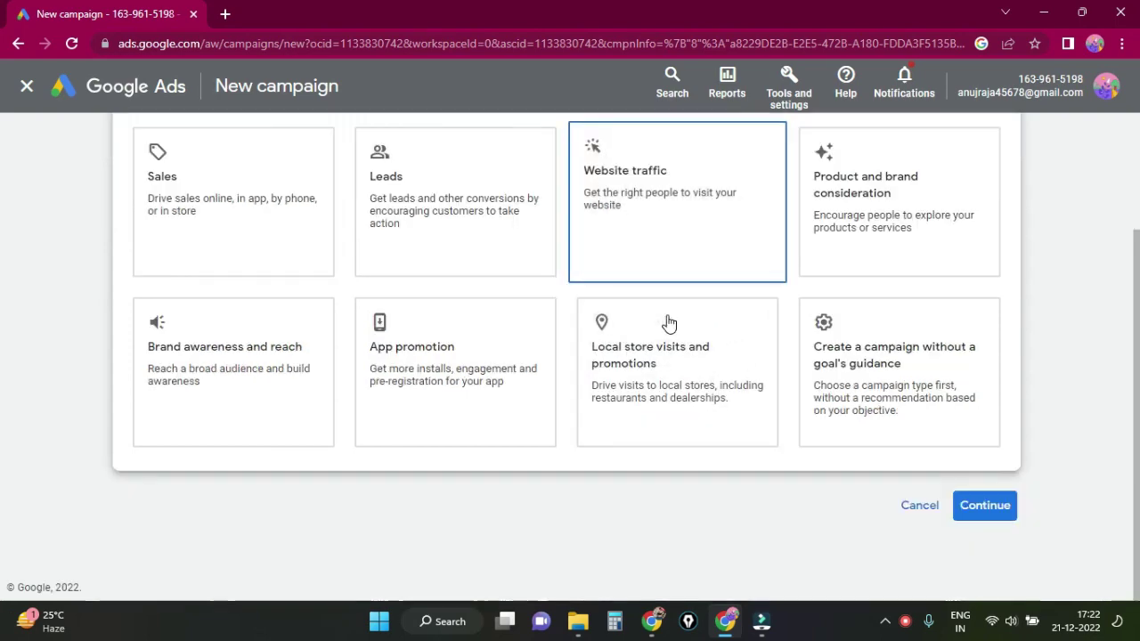
pyautogui.scroll(2, 418, 445)
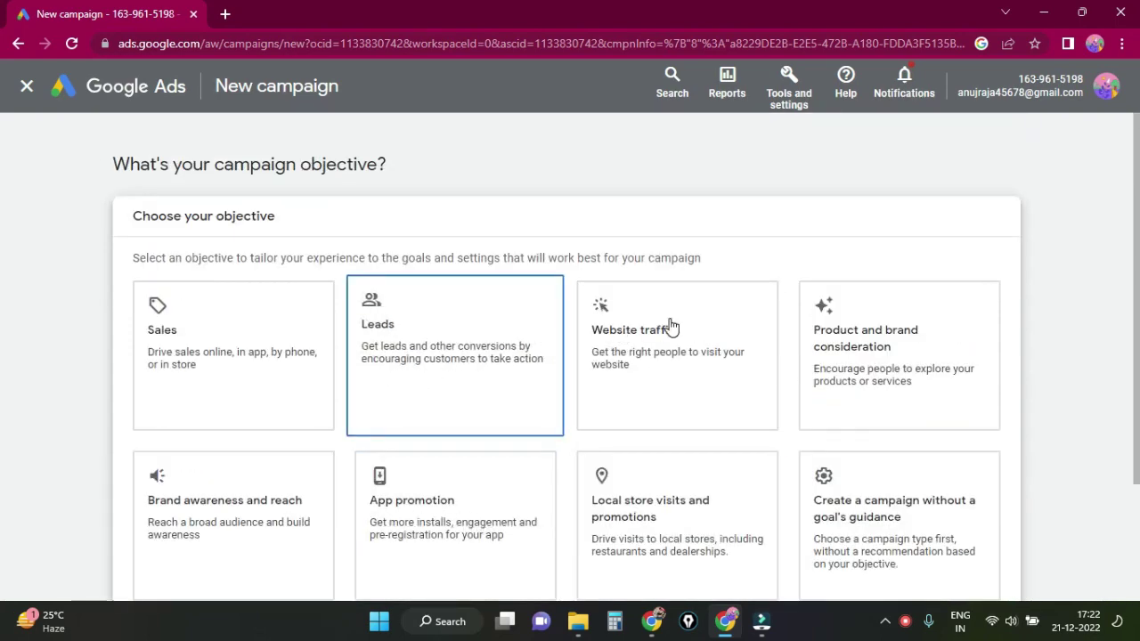
pyautogui.scroll(-1, 667, 326)
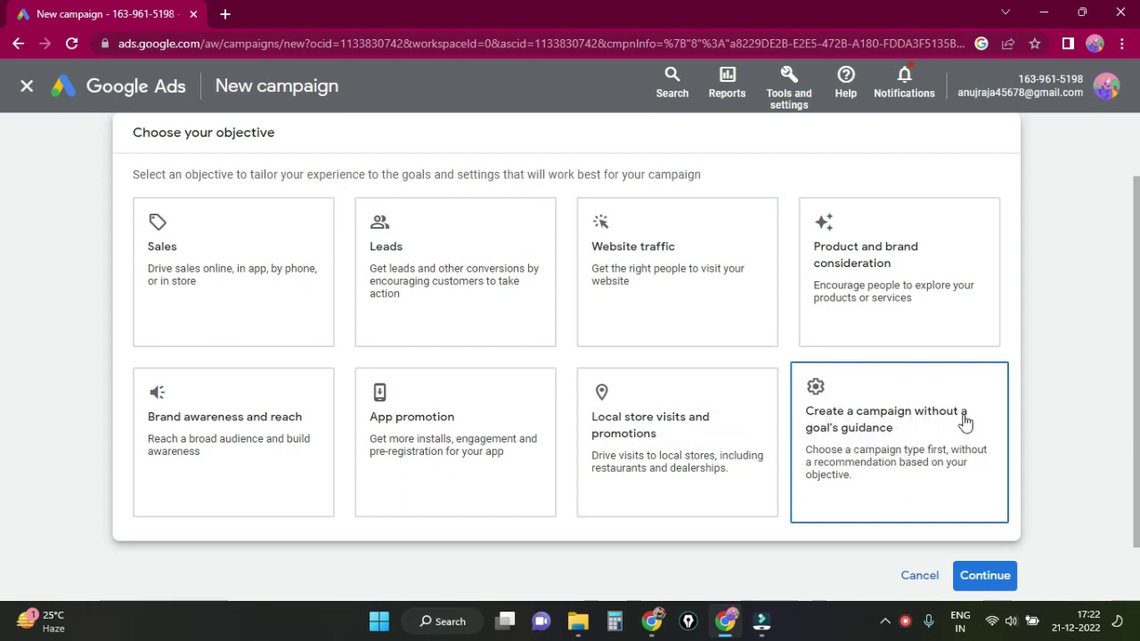
pyautogui.click(895, 435)
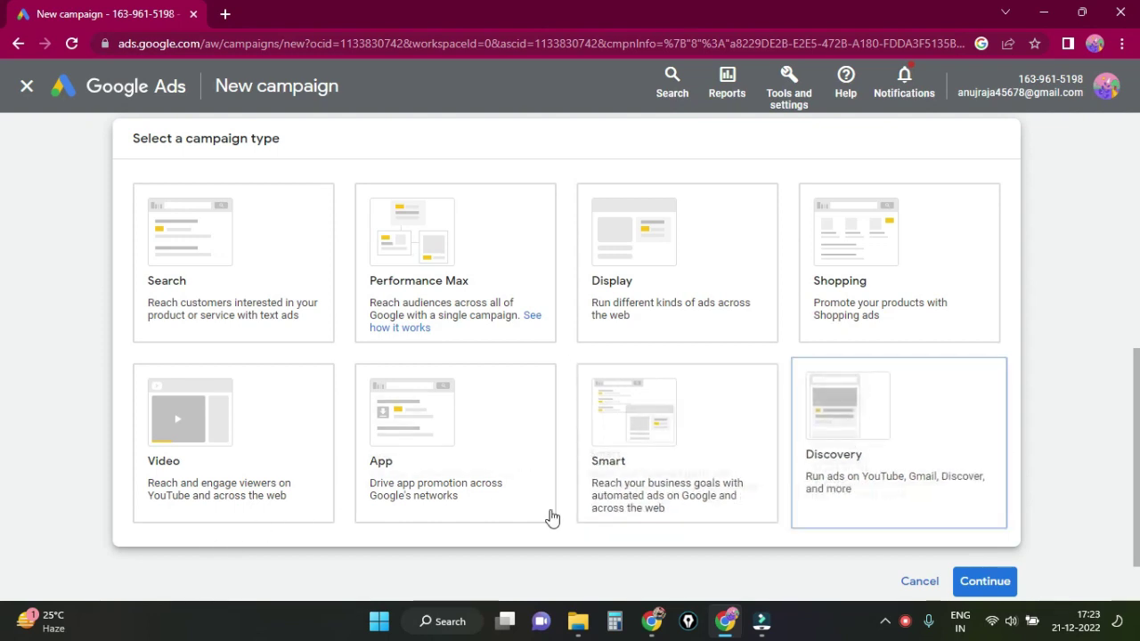
# Select the Video campaign type with the Custom video campaign subtype and continue to its settings.
pyautogui.click(248, 445)
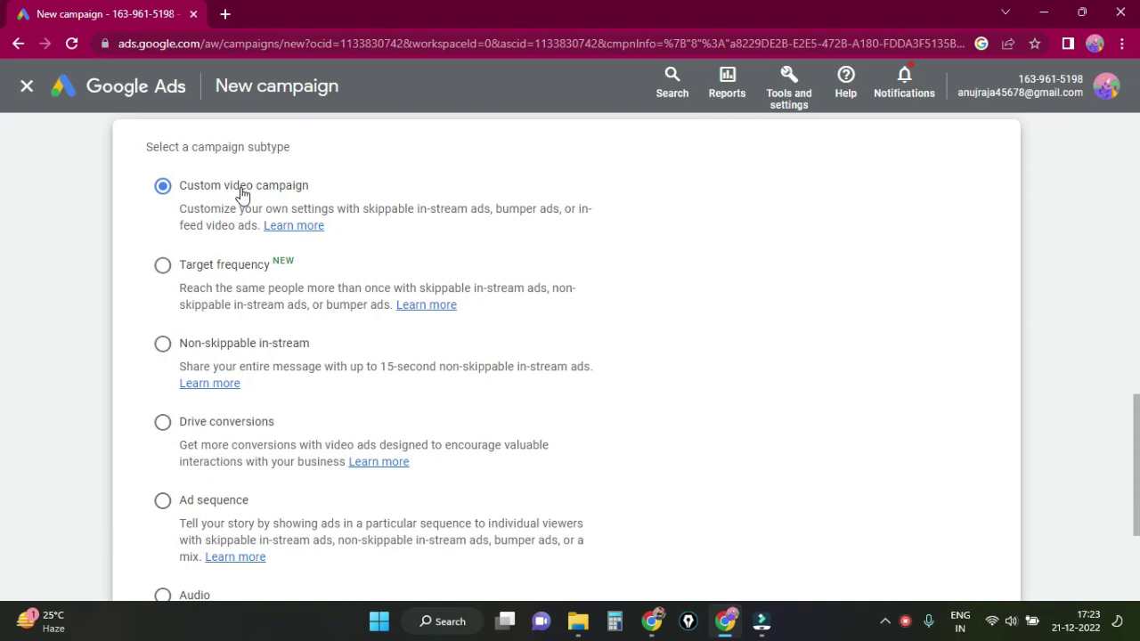
pyautogui.scroll(-3, 979, 392)
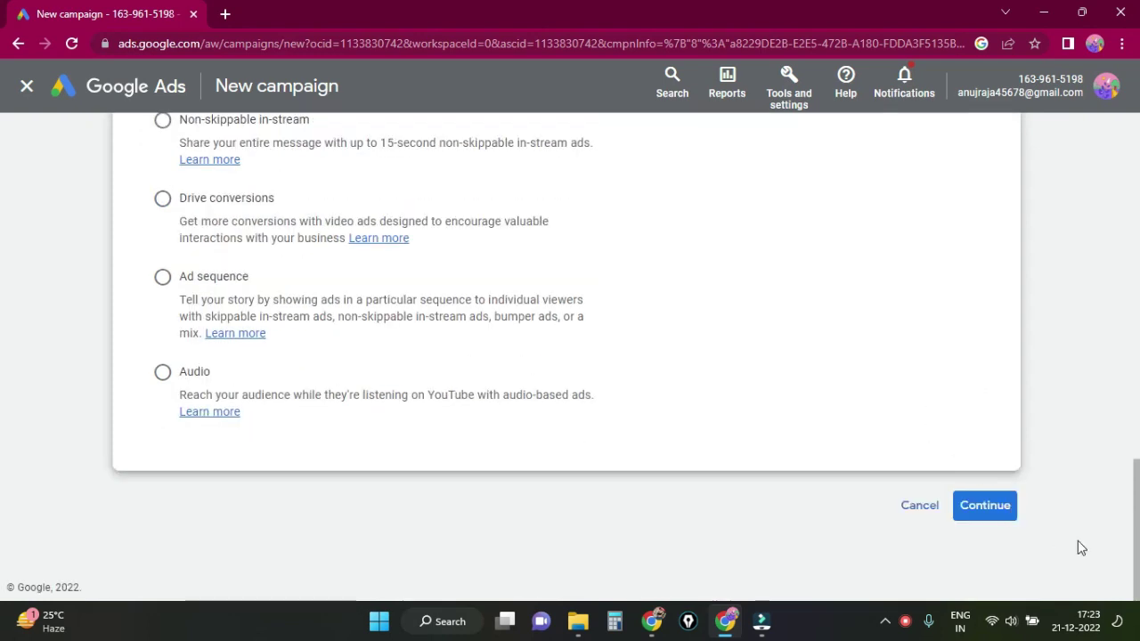
pyautogui.click(1001, 507)
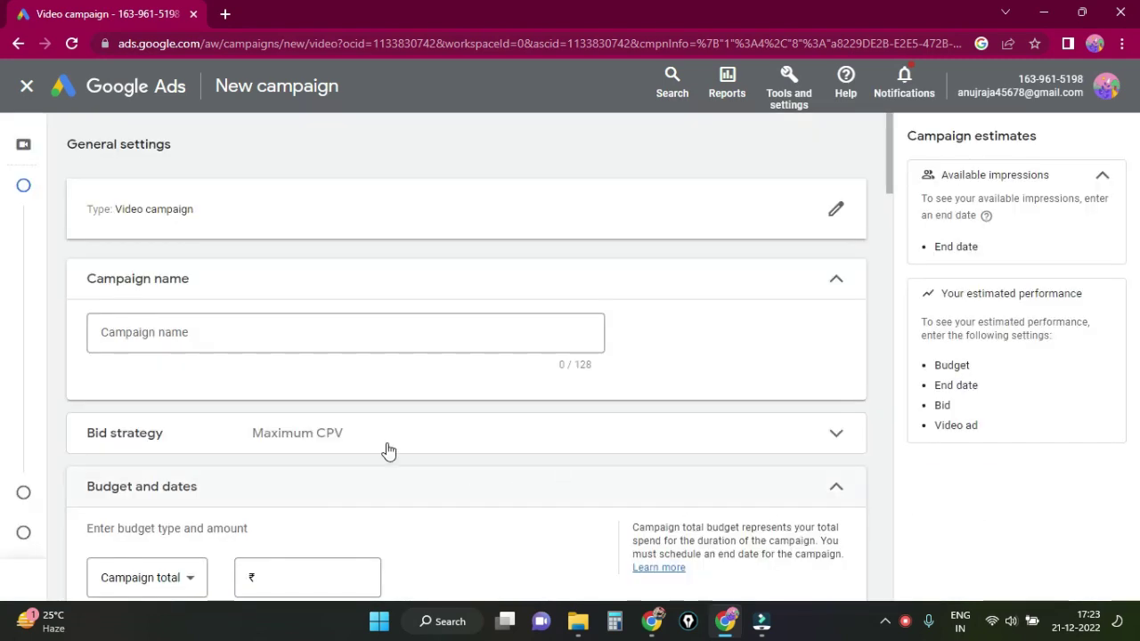
# Replace the default campaign name with "Campaign", the advertiser's name and the number 1.
pyautogui.click(192, 219)
pyautogui.moveTo(336, 333); pyautogui.dragTo(91, 340)
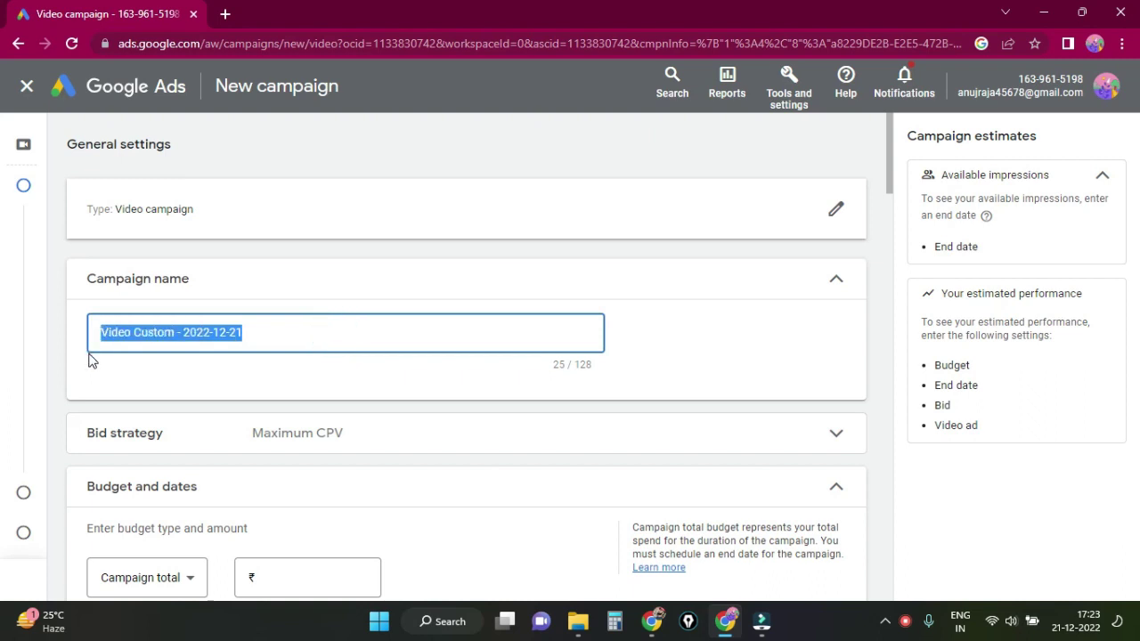
pyautogui.press('BackSpace')
pyautogui.write('Campaign PK Prince')
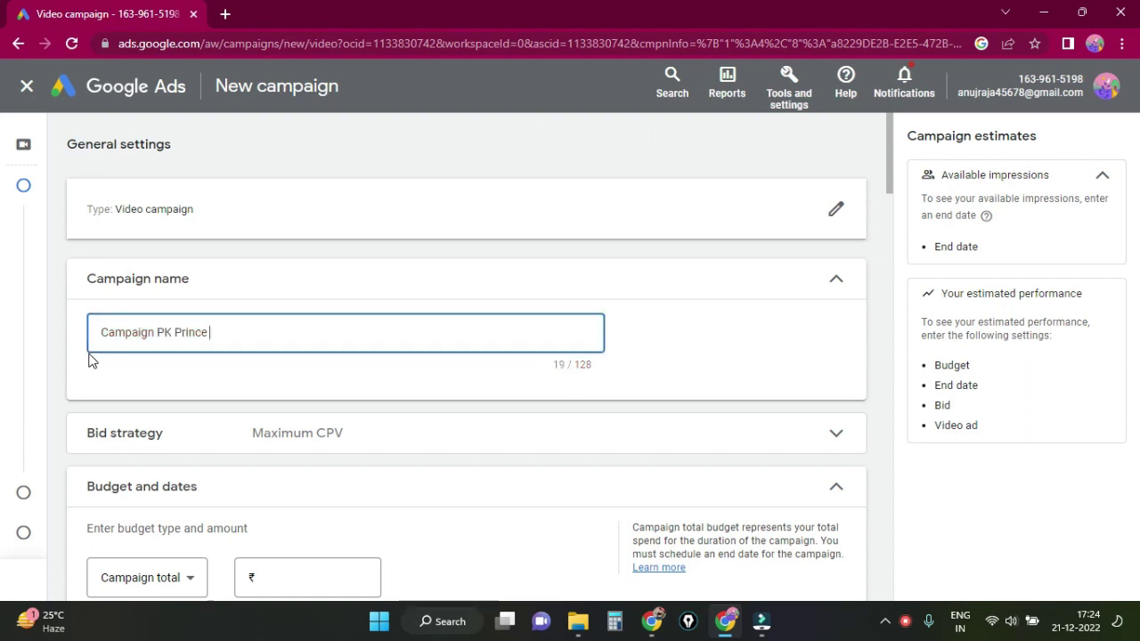
pyautogui.moveTo(224, 333); pyautogui.dragTo(51, 344)
pyautogui.click(249, 359)
pyautogui.click(234, 336)
pyautogui.click(680, 360)
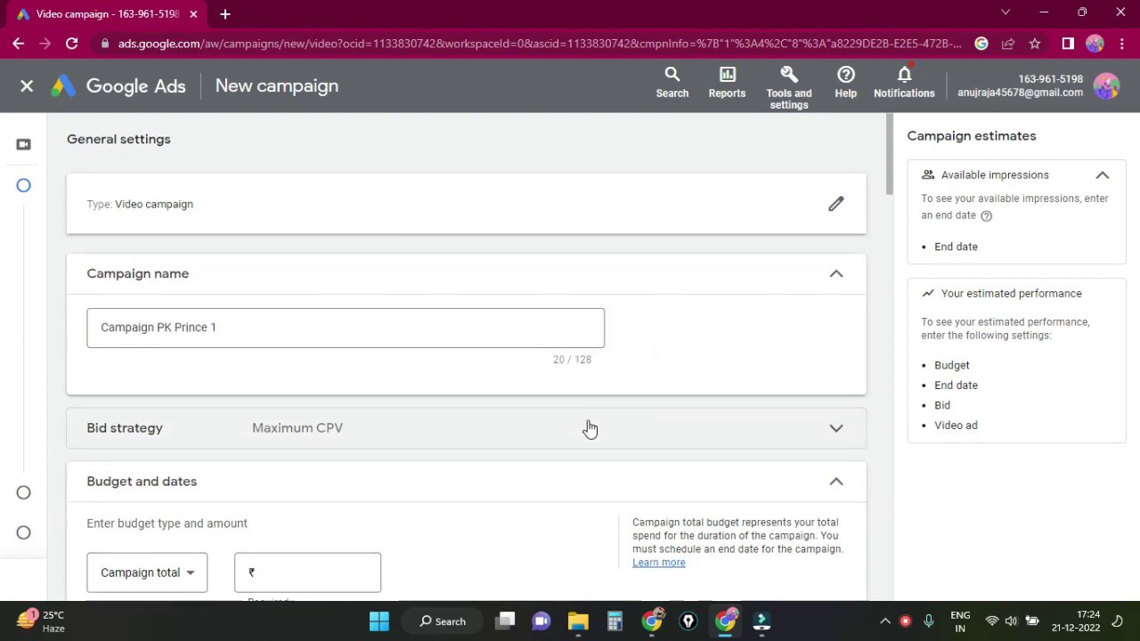
# Choose Maximum CPV as the bid strategy, highlight the cost-per-view explanation, and collapse the bid strategy section.
pyautogui.scroll(-1, 588, 428)
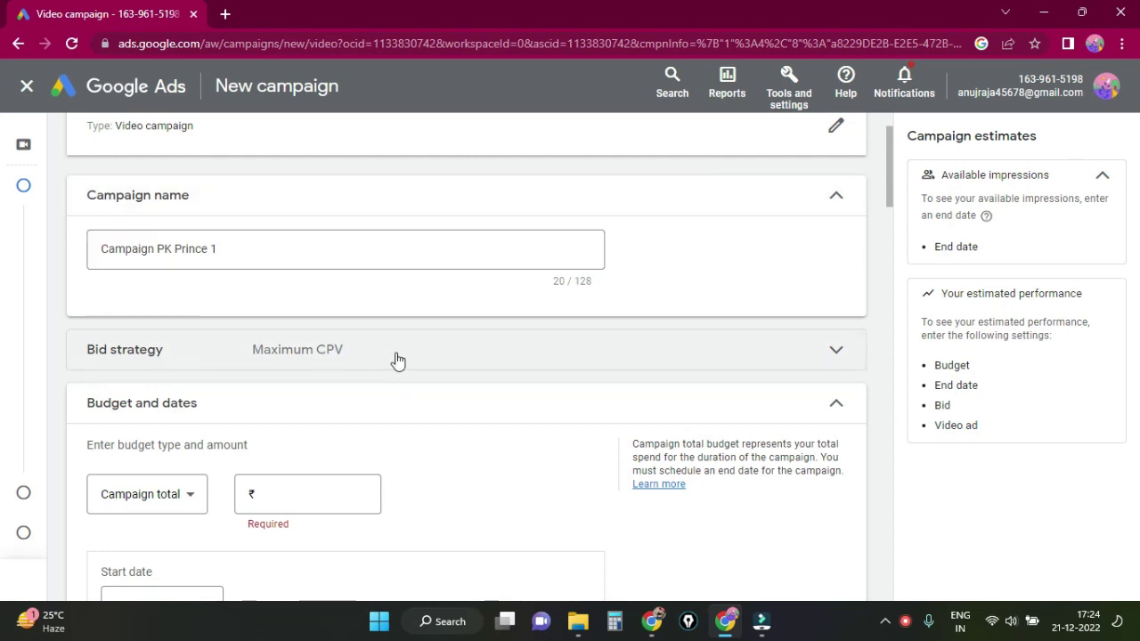
pyautogui.click(460, 353)
pyautogui.scroll(-2, 385, 420)
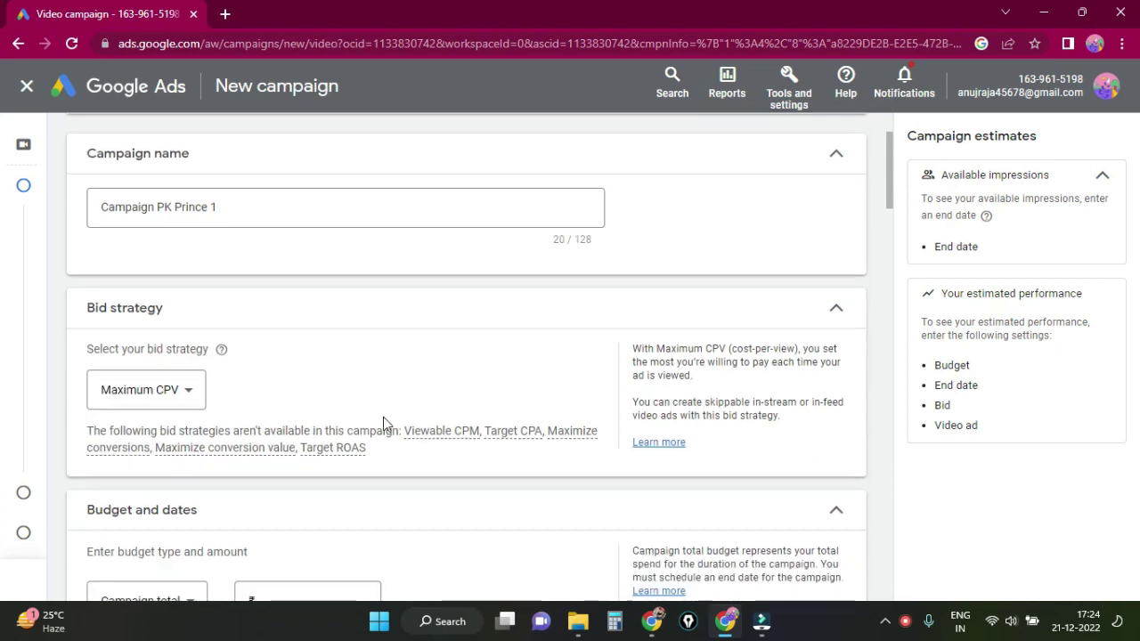
pyautogui.click(175, 365)
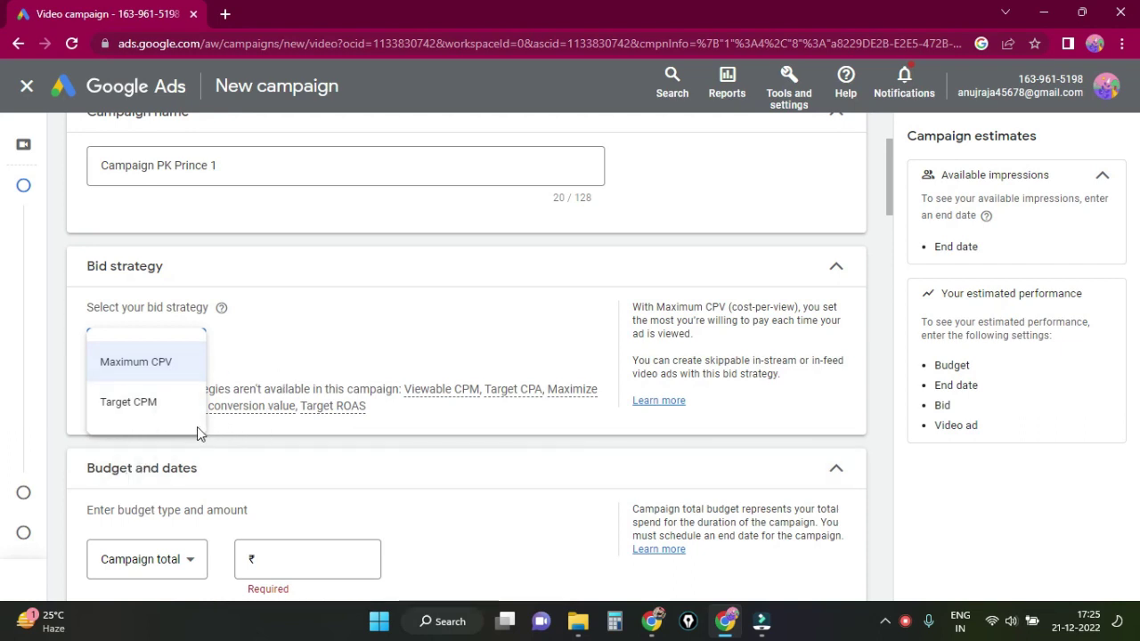
pyautogui.click(158, 367)
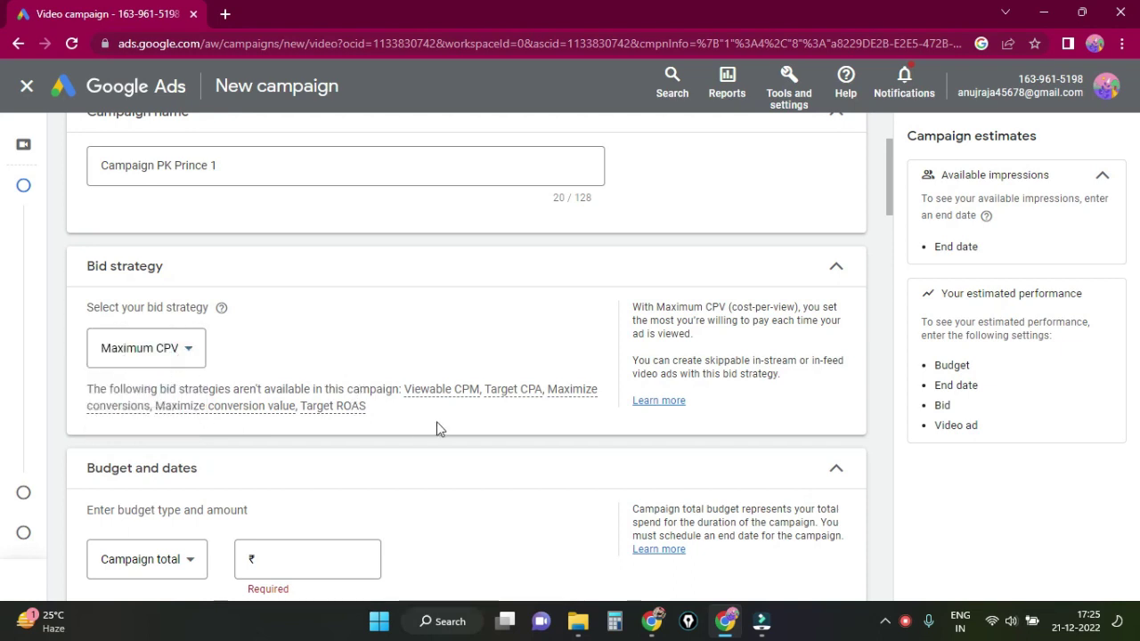
pyautogui.scroll(-1, 438, 419)
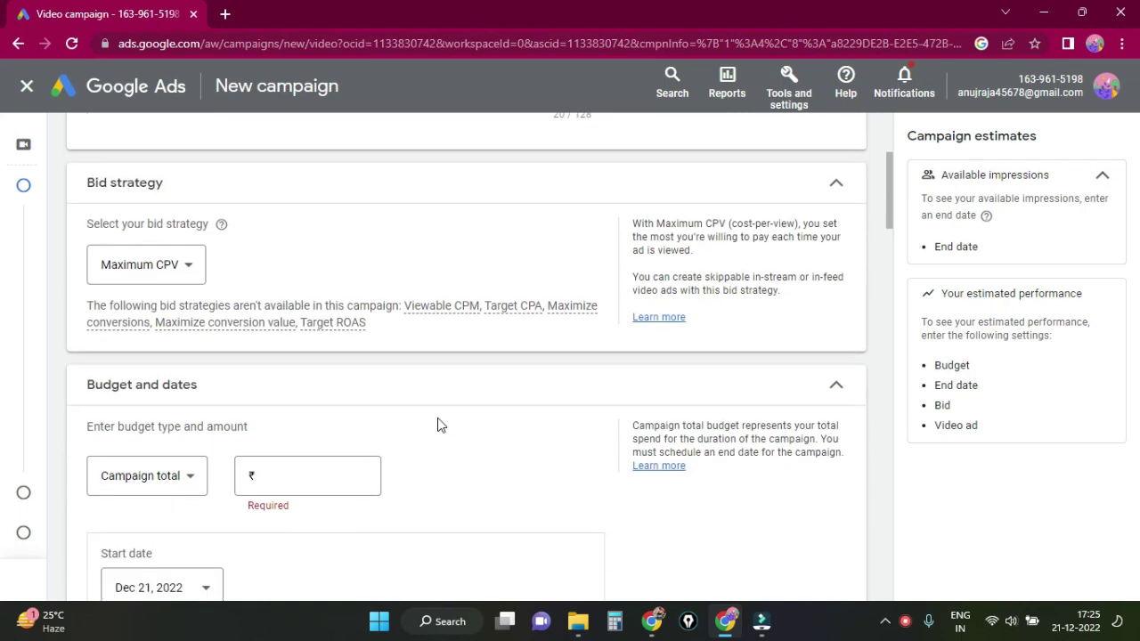
pyautogui.click(829, 183)
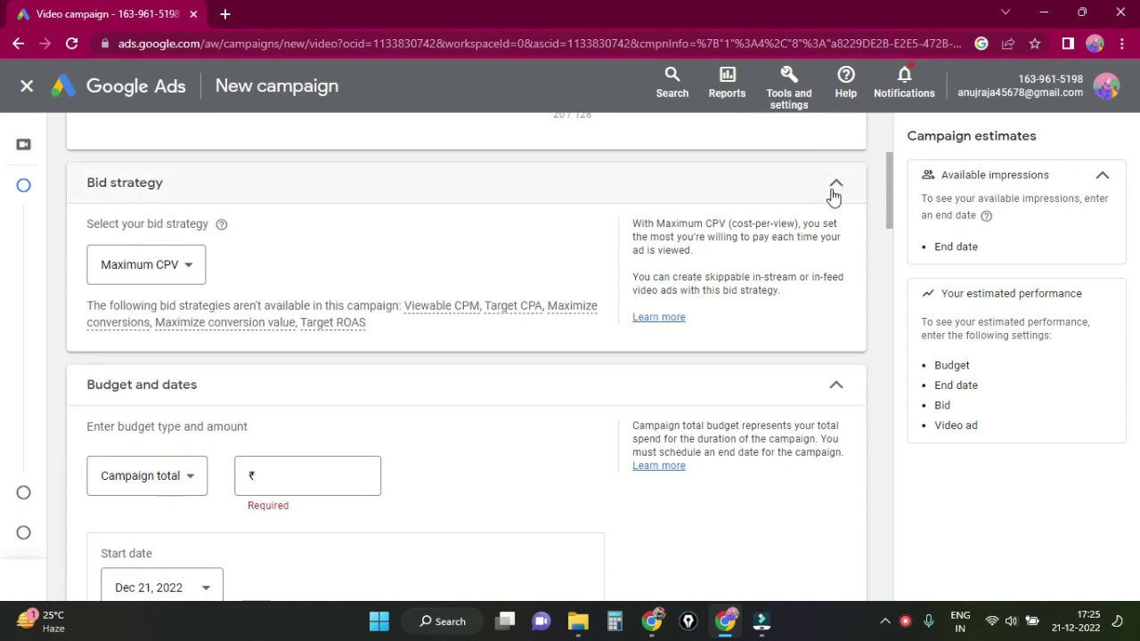
pyautogui.moveTo(764, 226); pyautogui.dragTo(796, 229)
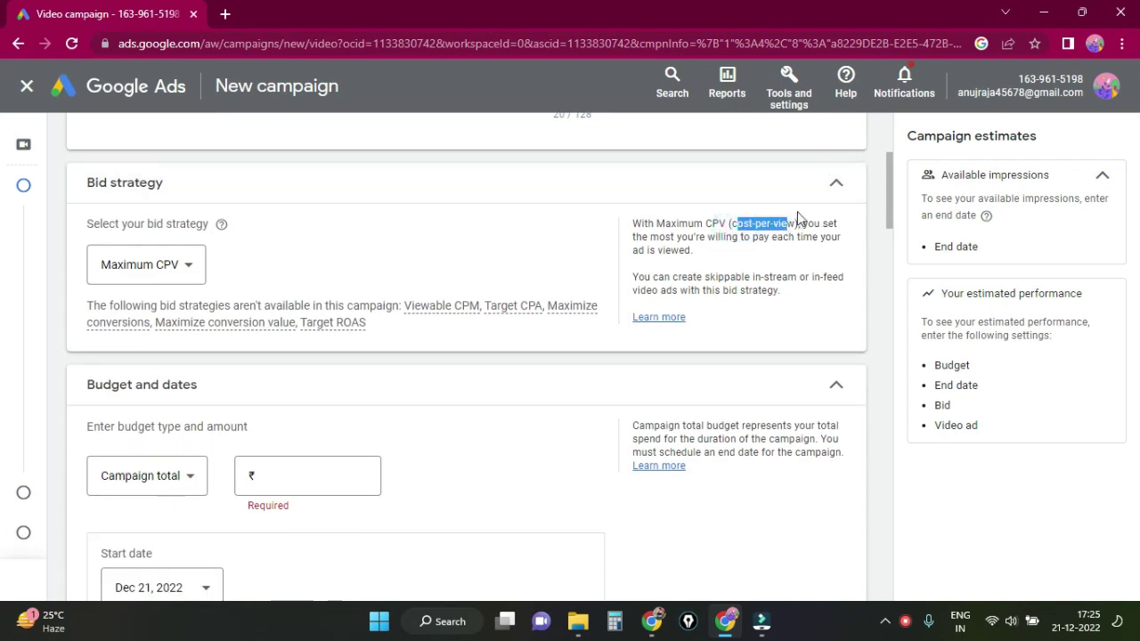
pyautogui.click(829, 188)
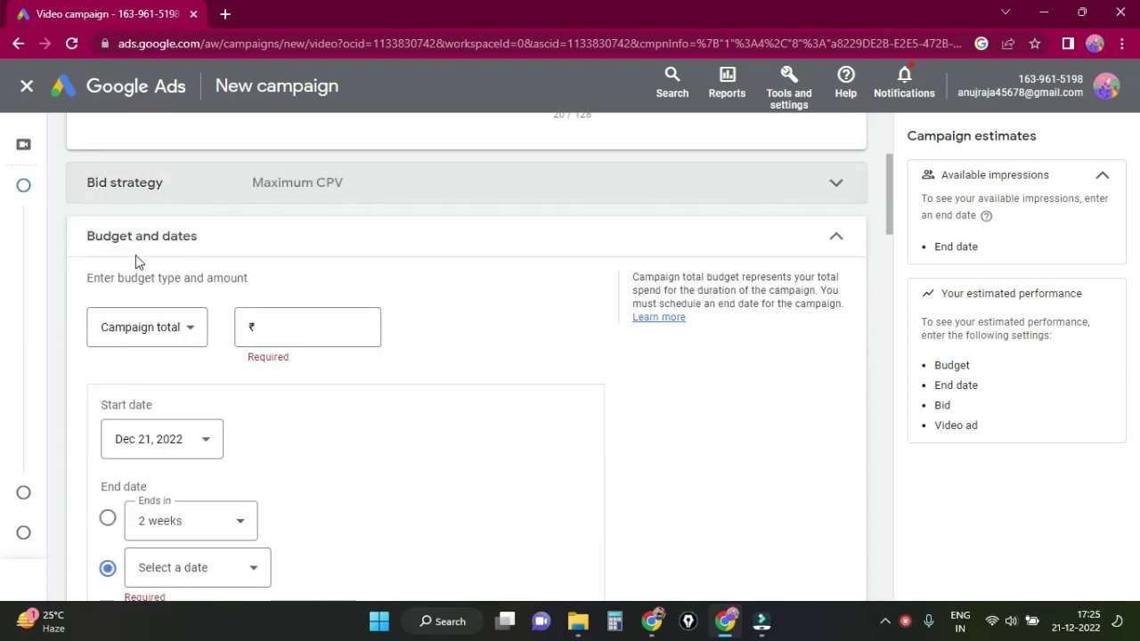
# Set the budget type to Campaign total with an amount of ₹20,000.00.
pyautogui.click(190, 330)
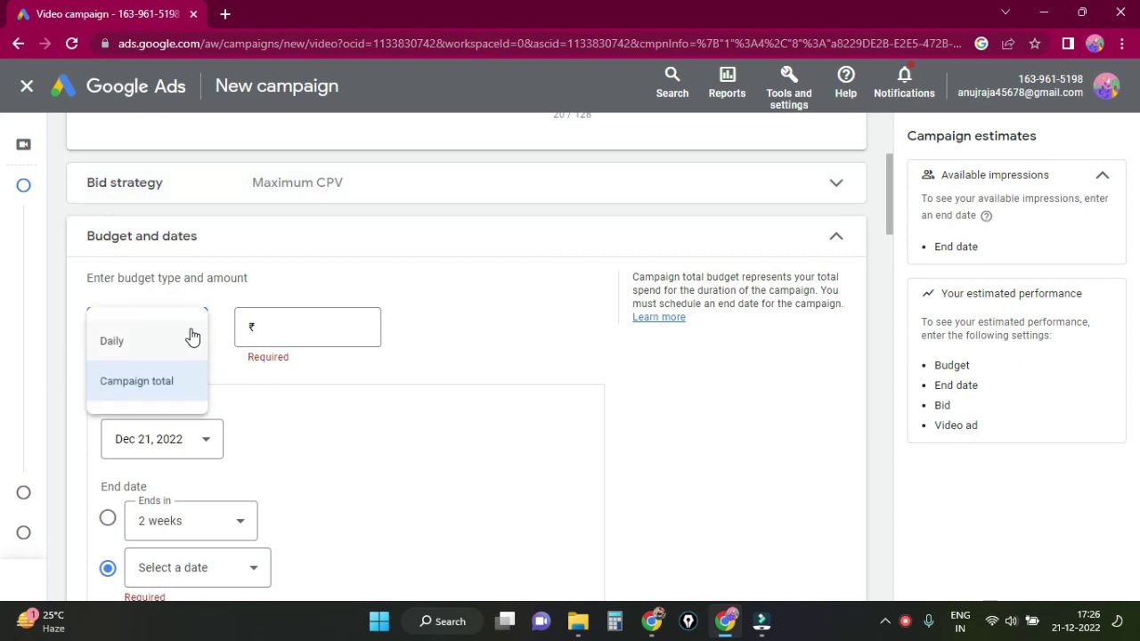
pyautogui.click(145, 385)
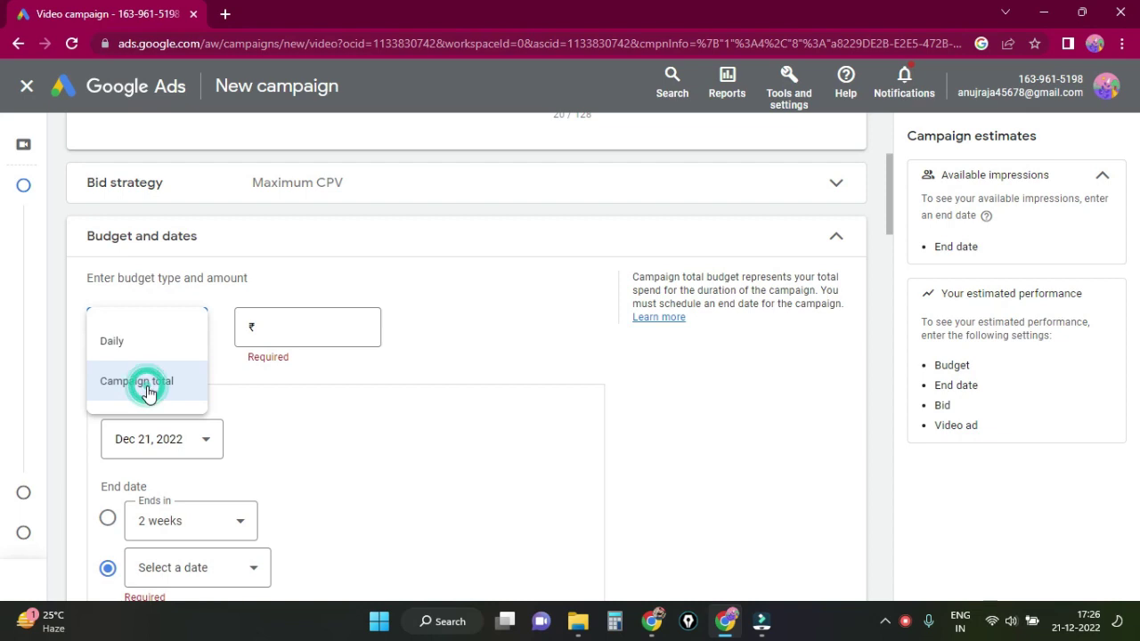
pyautogui.click(268, 329)
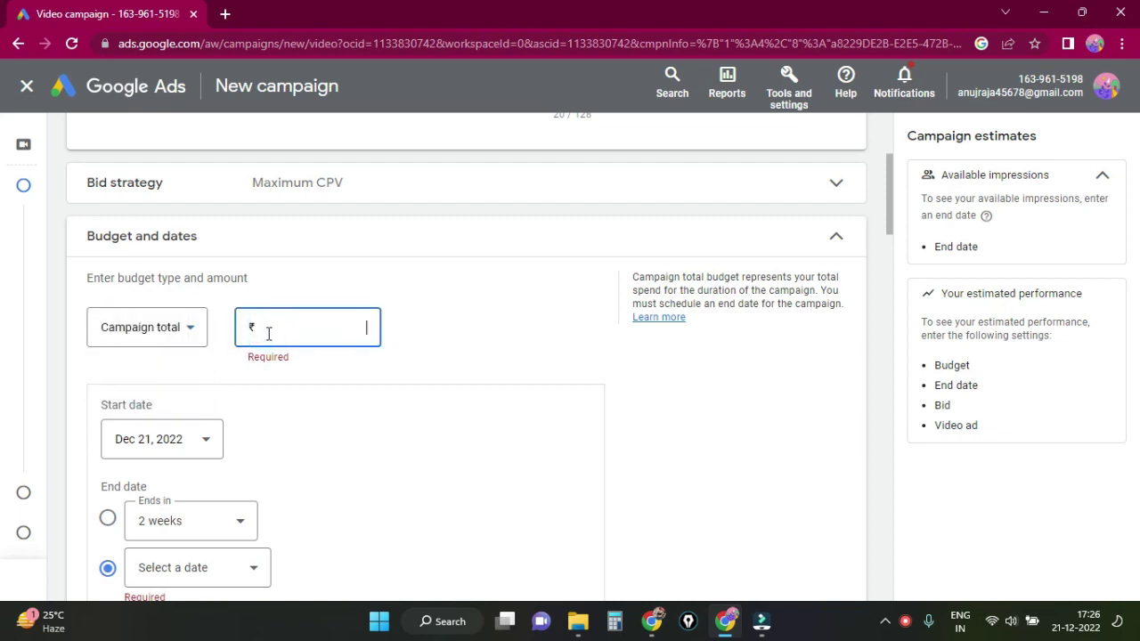
pyautogui.write('20,000.00')
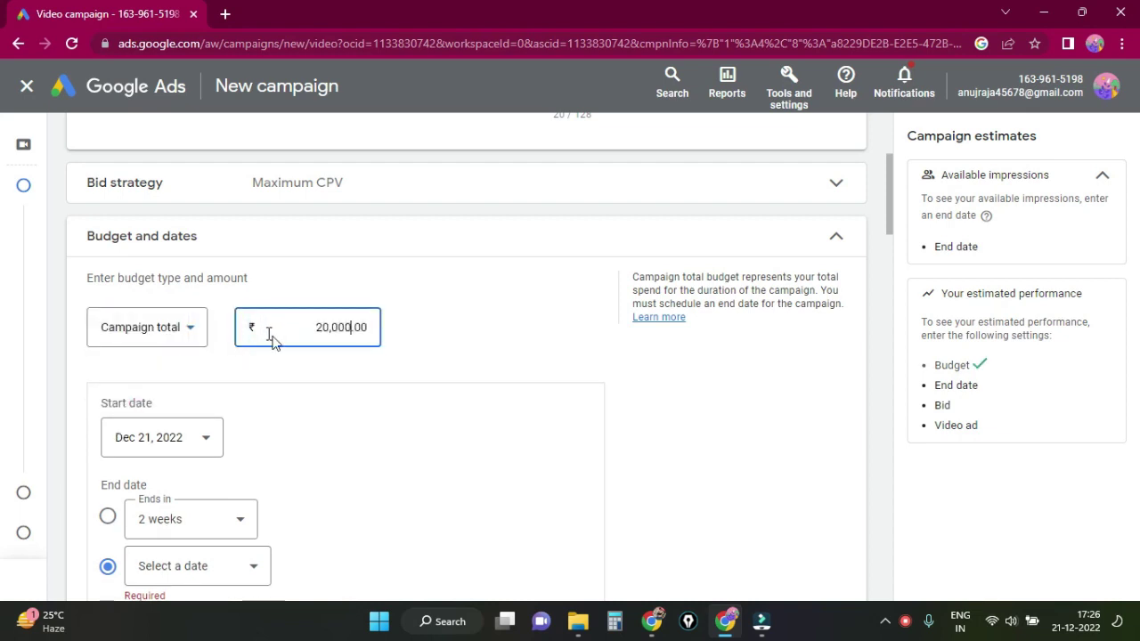
pyautogui.click(501, 317)
# Schedule the campaign to start on Dec 21, 2022 and run for 2 months, ending on the date Feb 21, 2023.
pyautogui.scroll(-1, 407, 377)
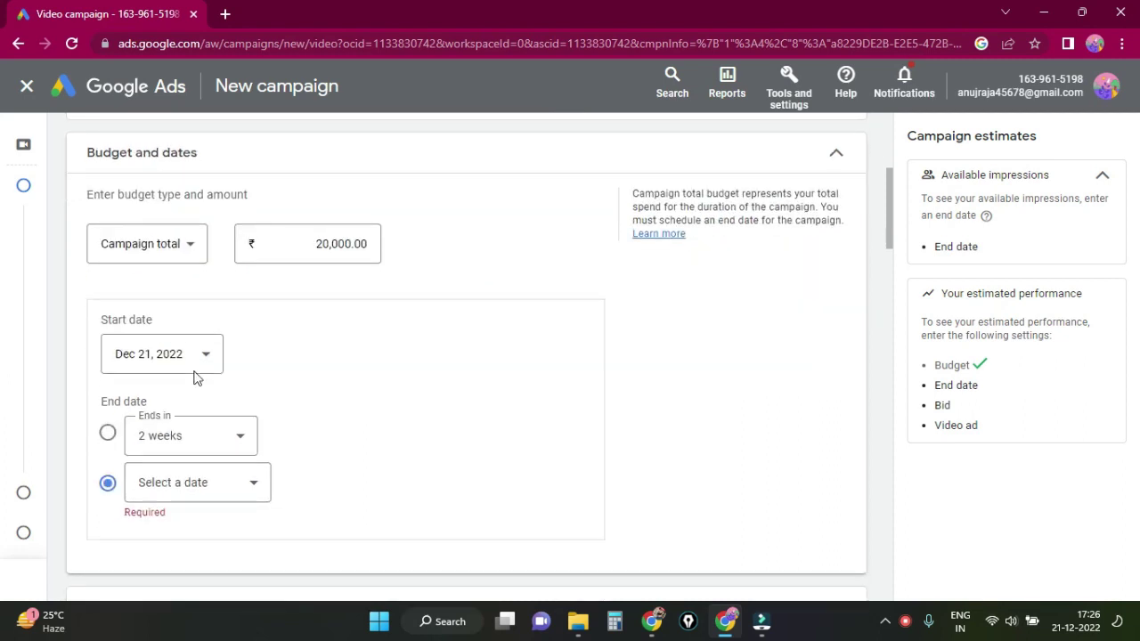
pyautogui.click(147, 357)
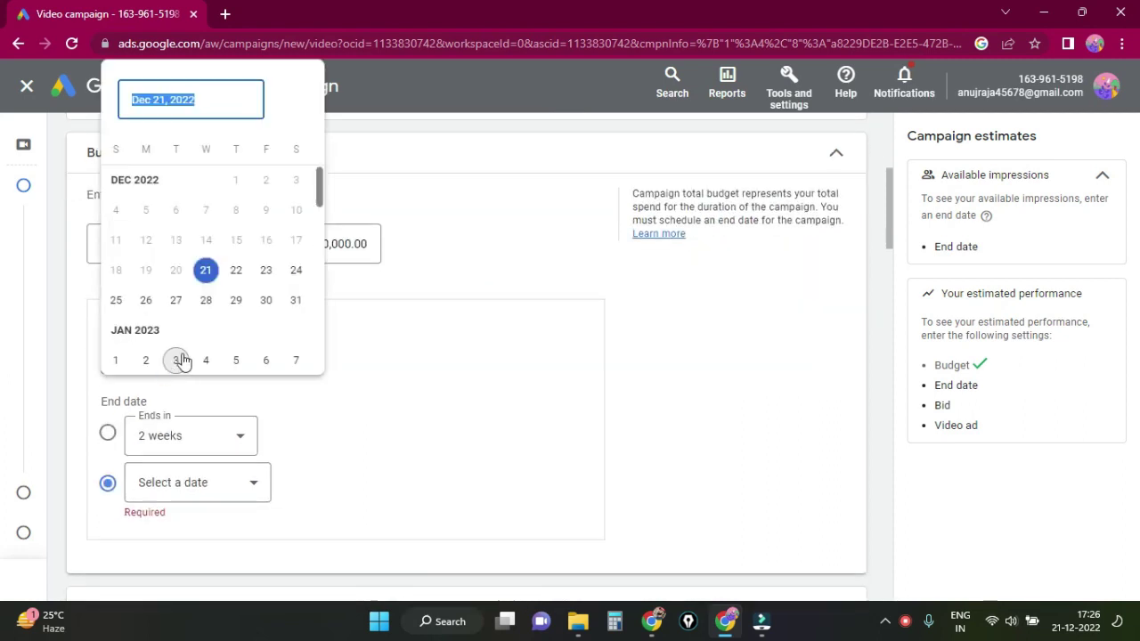
pyautogui.click(206, 271)
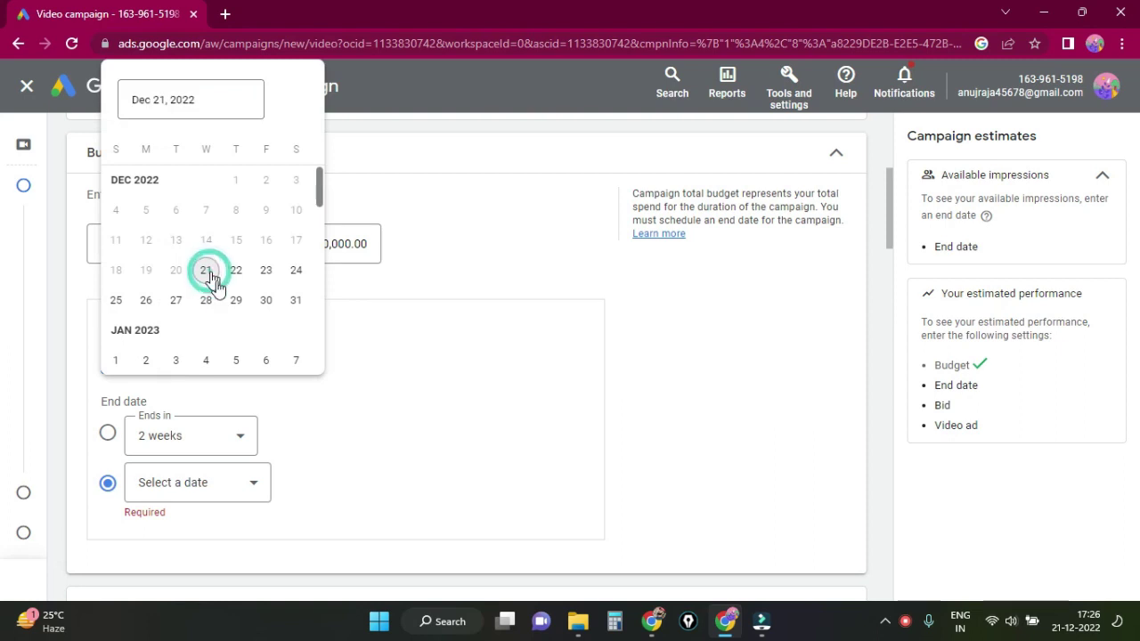
pyautogui.click(171, 443)
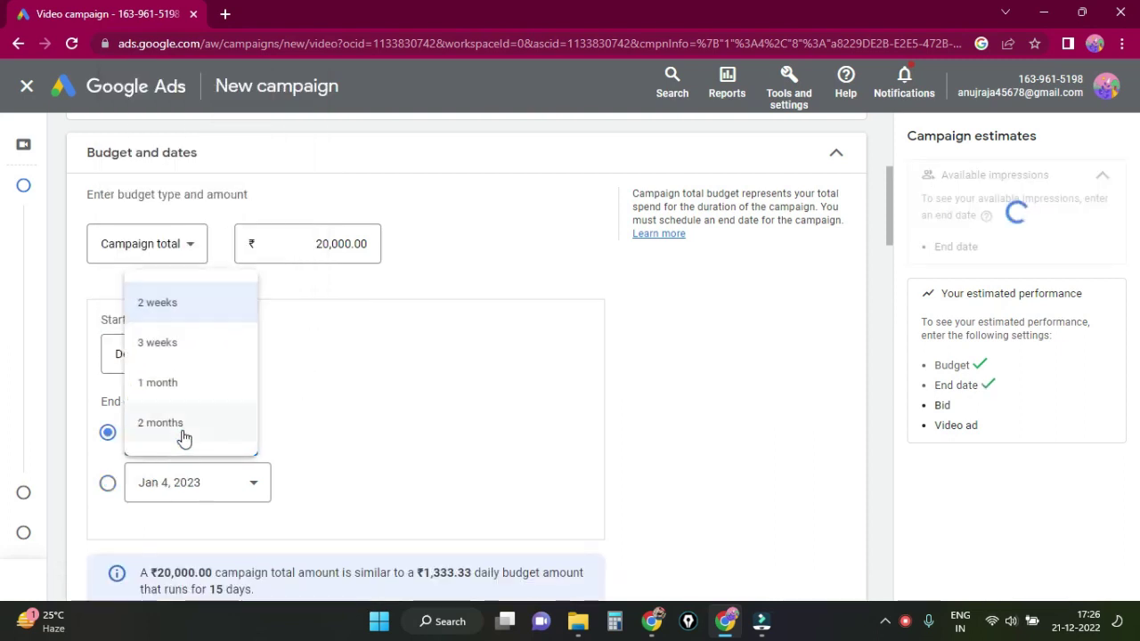
pyautogui.click(163, 384)
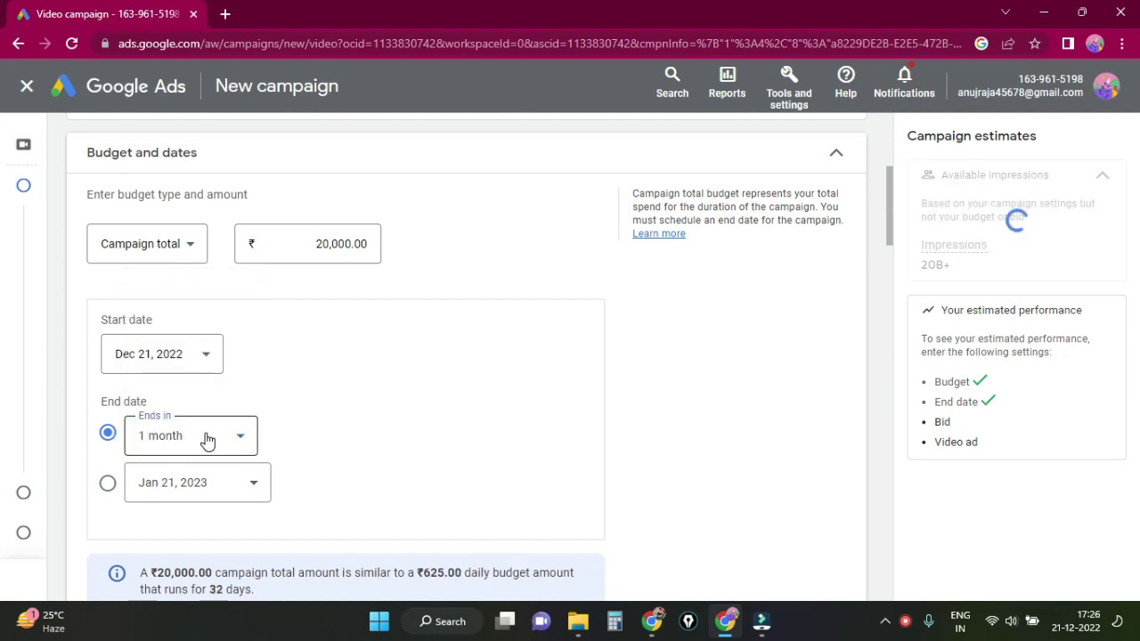
pyautogui.scroll(-1, 474, 442)
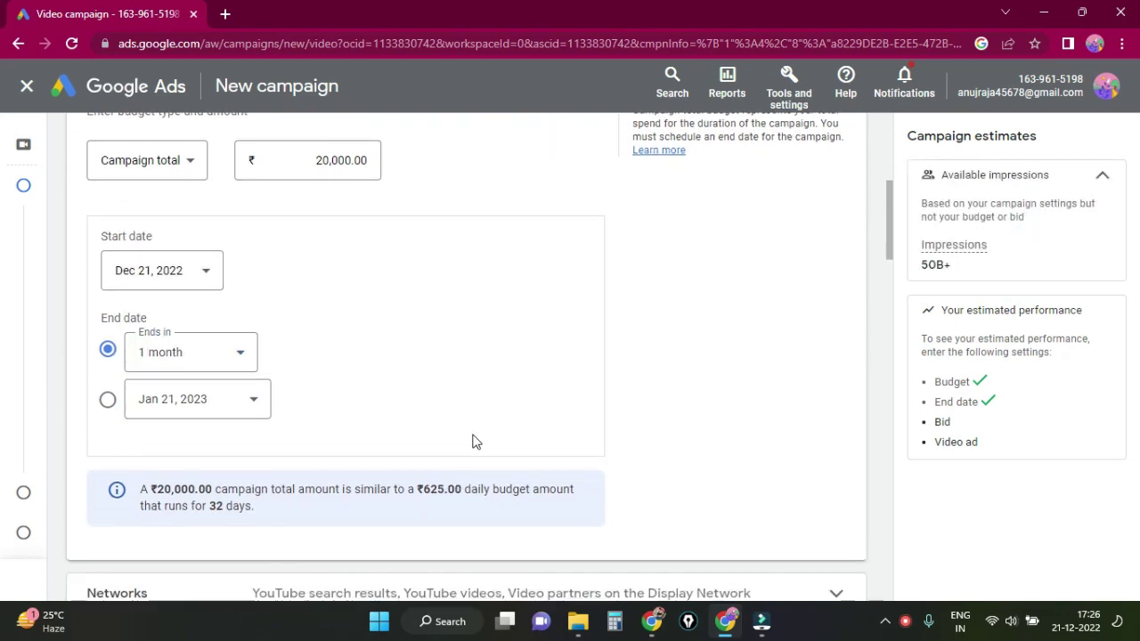
pyautogui.click(163, 355)
pyautogui.click(168, 485)
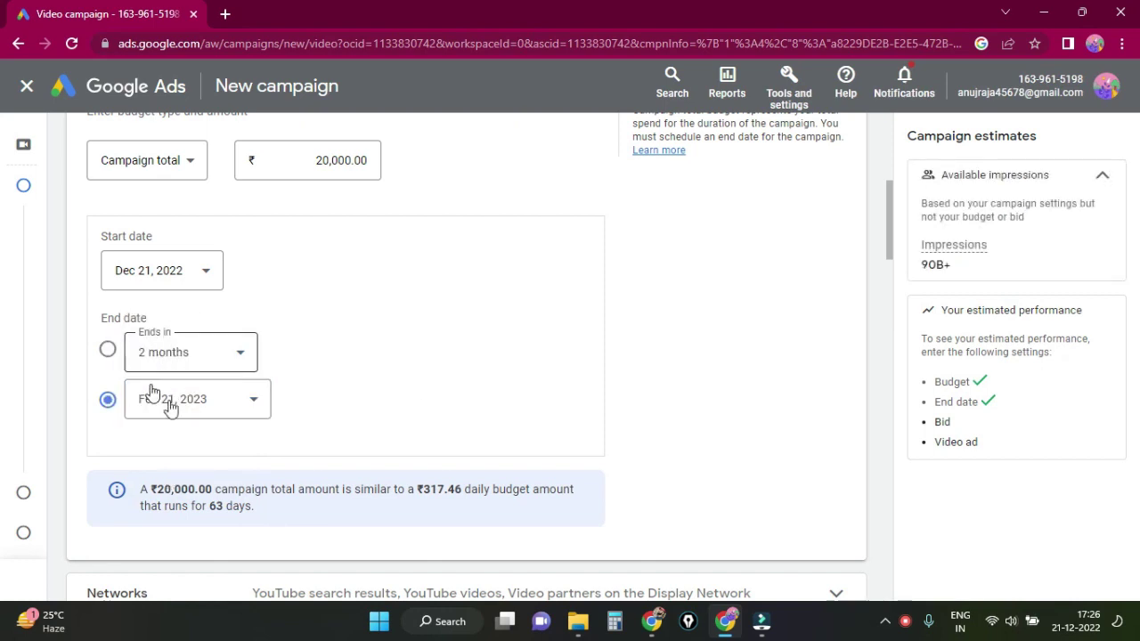
pyautogui.scroll(-1, 423, 401)
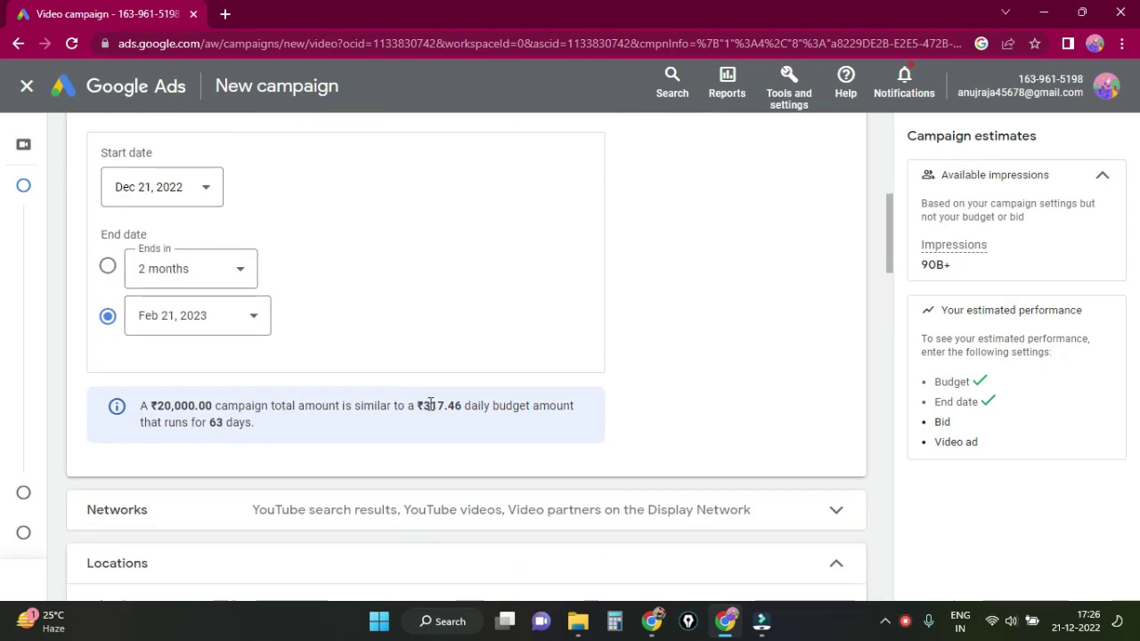
# Highlight the equivalent daily budget amount and the number of days in the budget note, and collapse the Budget and dates section.
pyautogui.moveTo(461, 406); pyautogui.dragTo(418, 407)
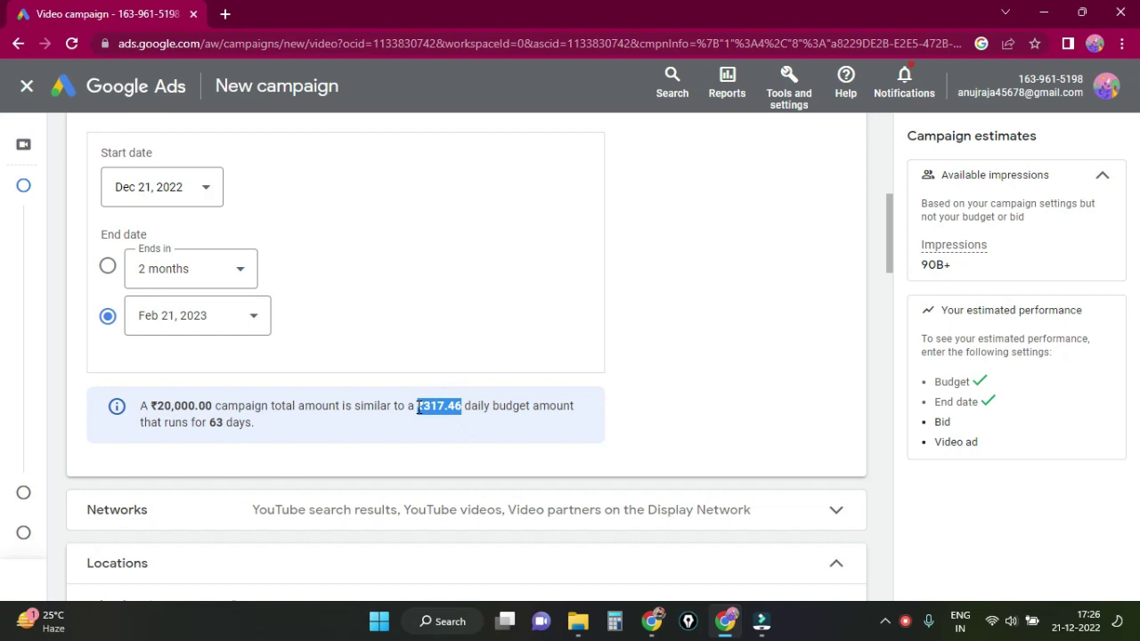
pyautogui.click(458, 430)
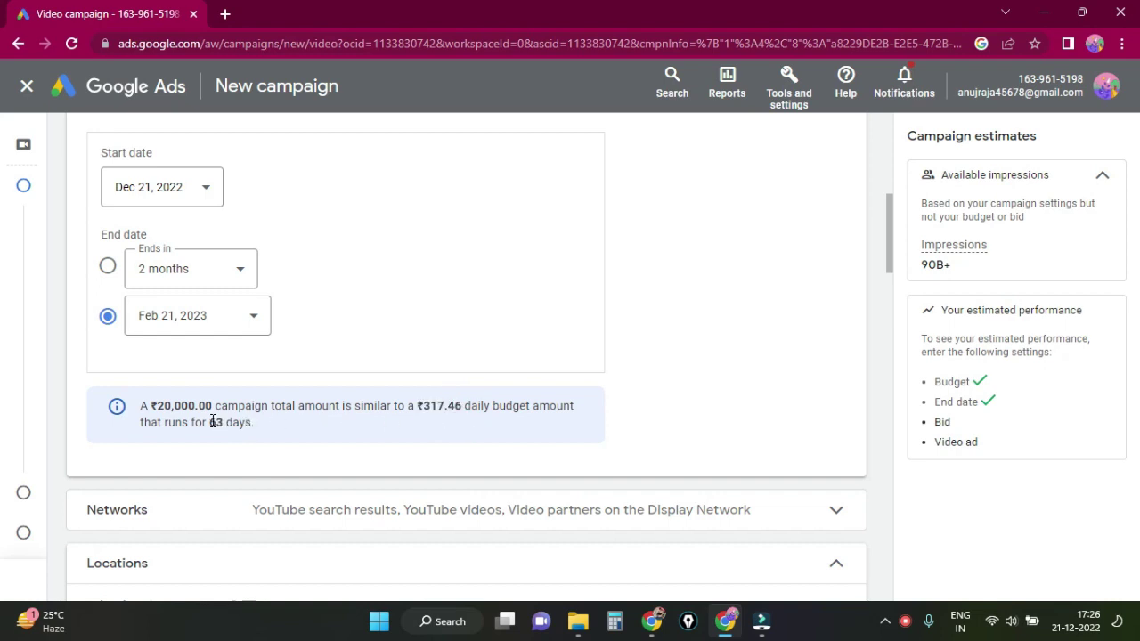
pyautogui.moveTo(223, 421); pyautogui.dragTo(267, 428)
pyautogui.scroll(2, 568, 377)
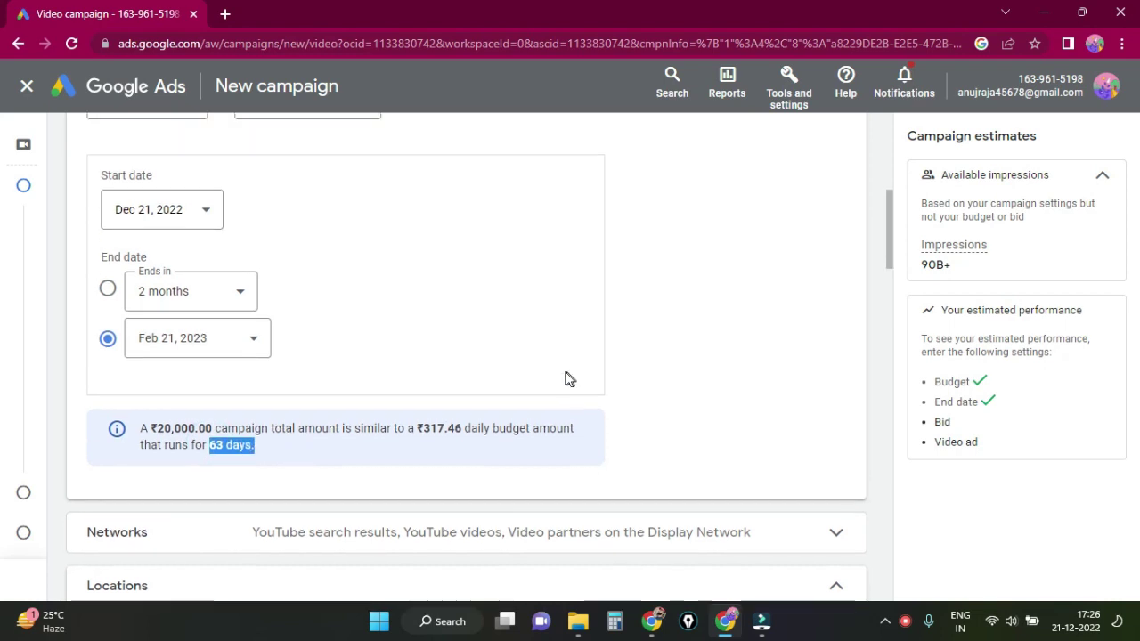
pyautogui.click(664, 389)
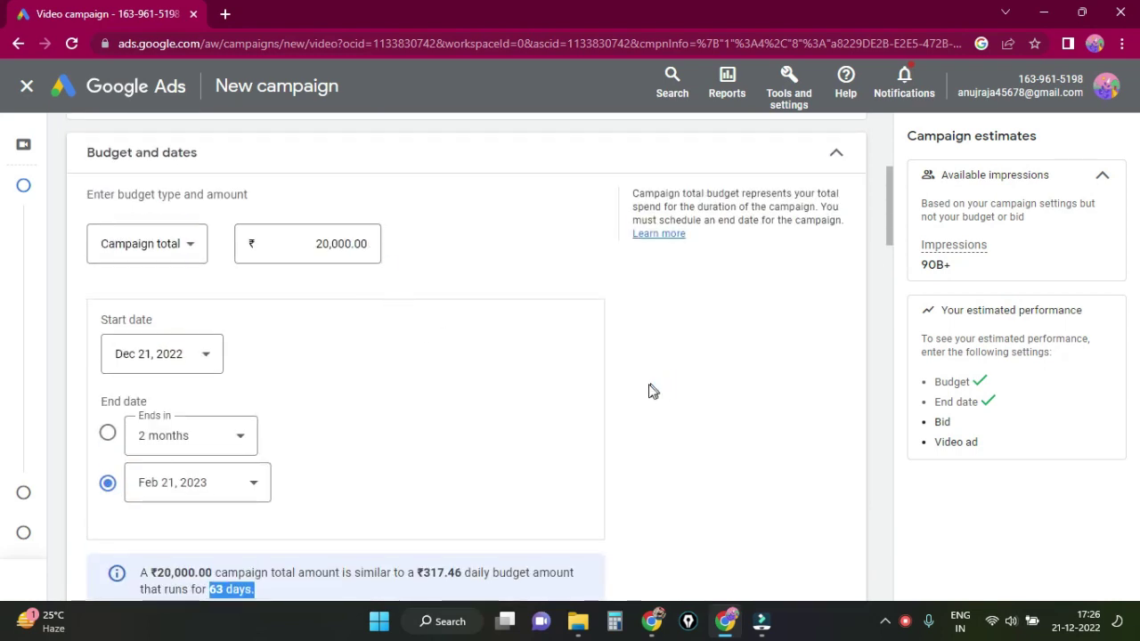
pyautogui.scroll(2, 828, 232)
pyautogui.click(834, 235)
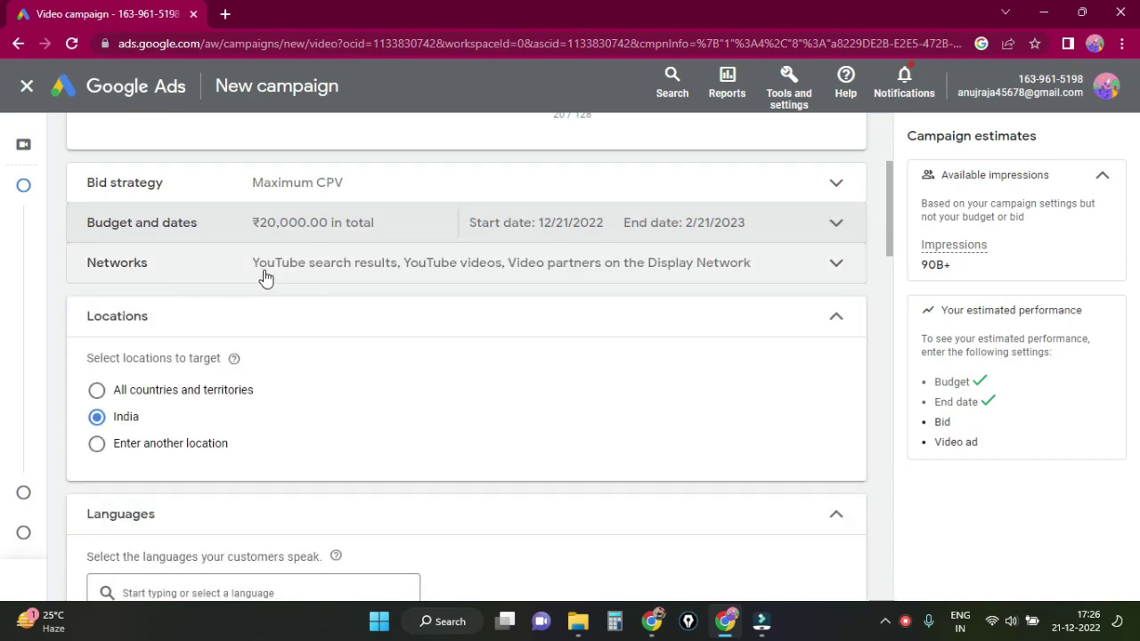
# Exclude Video partners on the Display Network from the campaign's networks and collapse the Networks section.
pyautogui.click(264, 276)
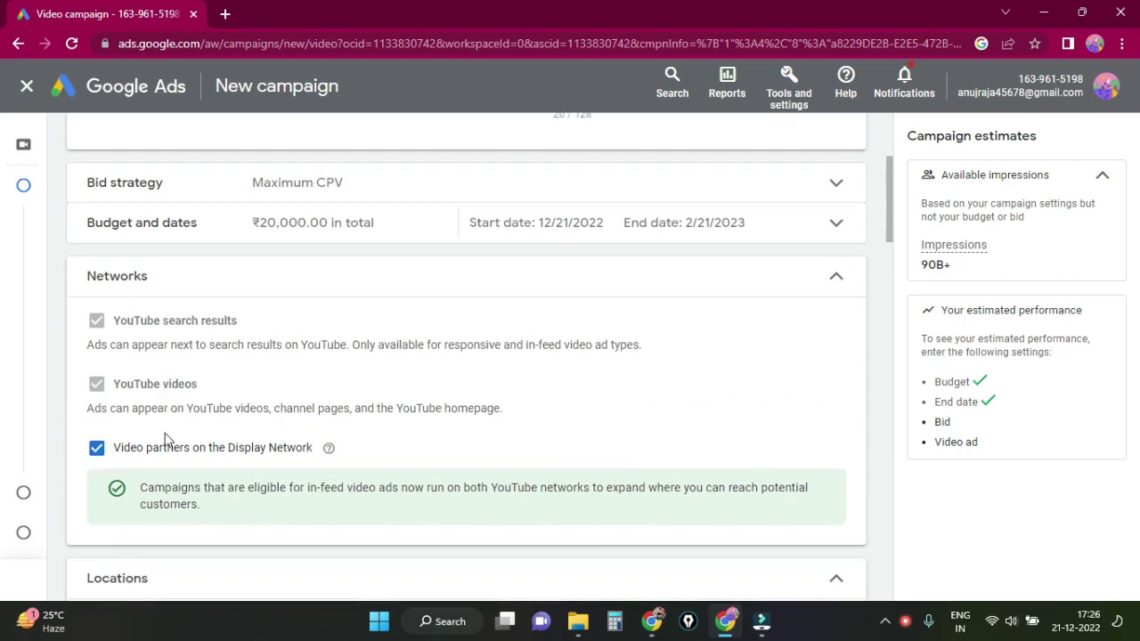
pyautogui.click(178, 460)
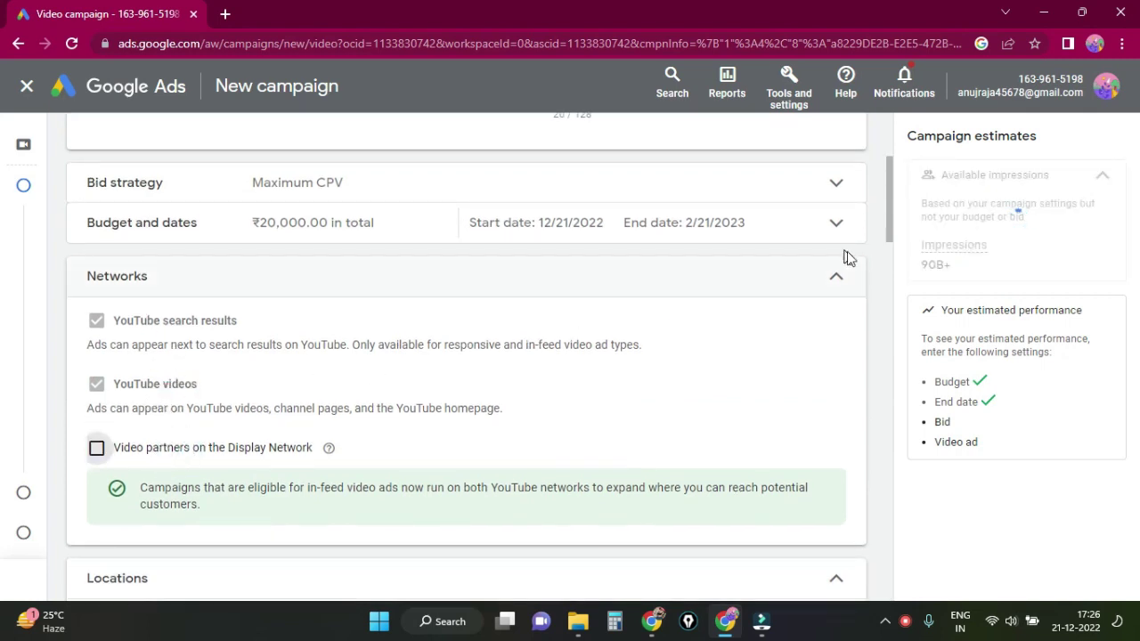
pyautogui.click(832, 283)
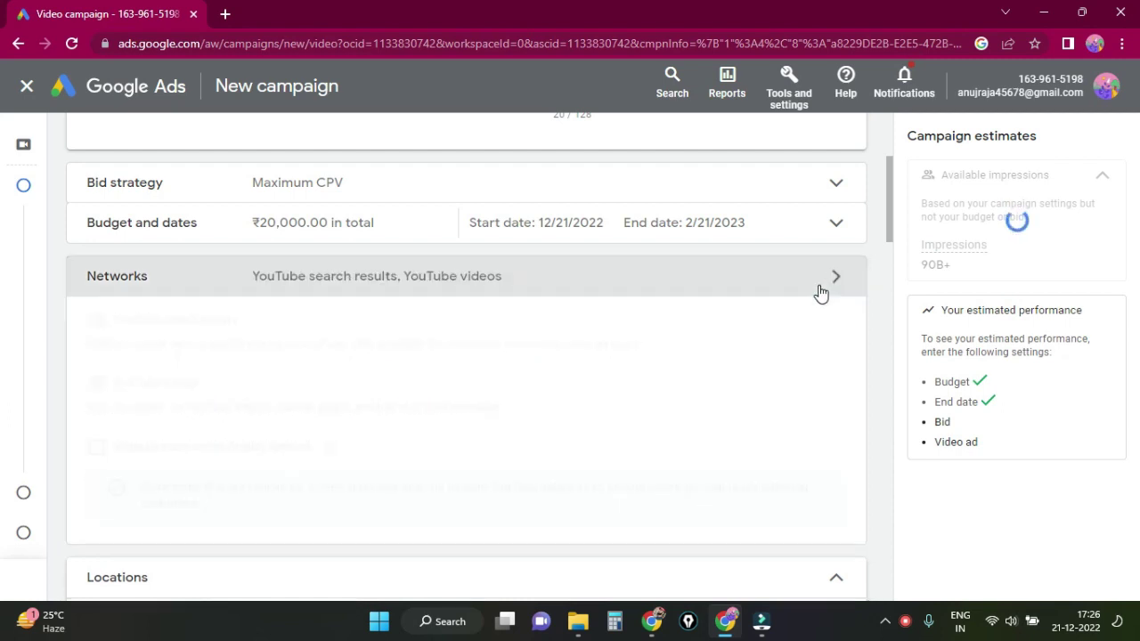
# Switch location targeting to Enter another location and target the countries India and Pakistan.
pyautogui.scroll(-1, 238, 304)
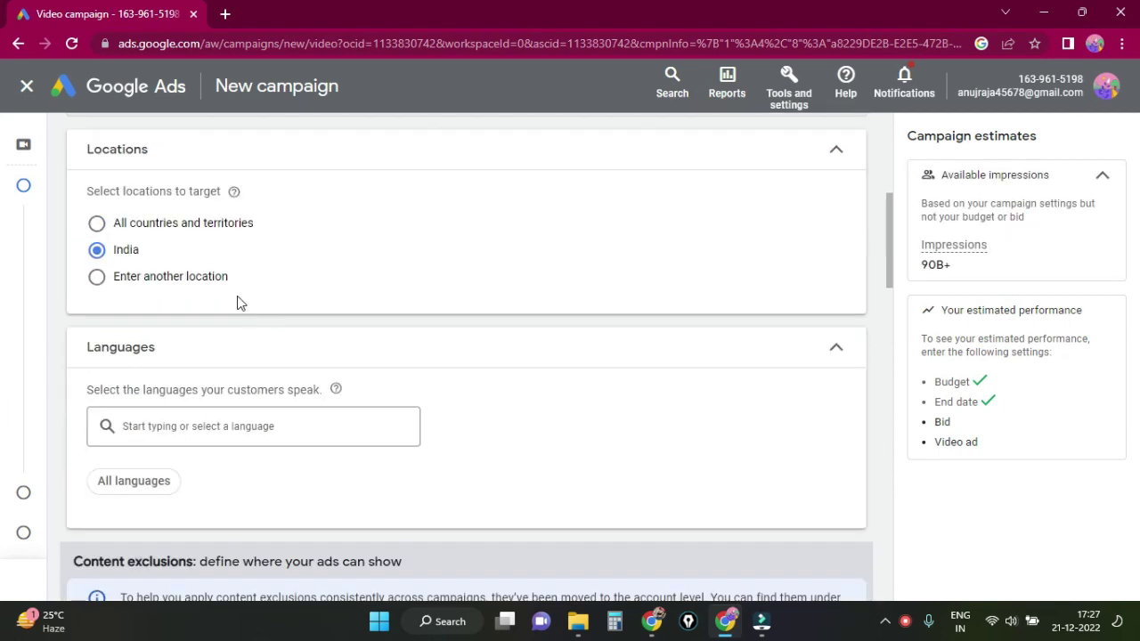
pyautogui.click(138, 285)
pyautogui.click(181, 336)
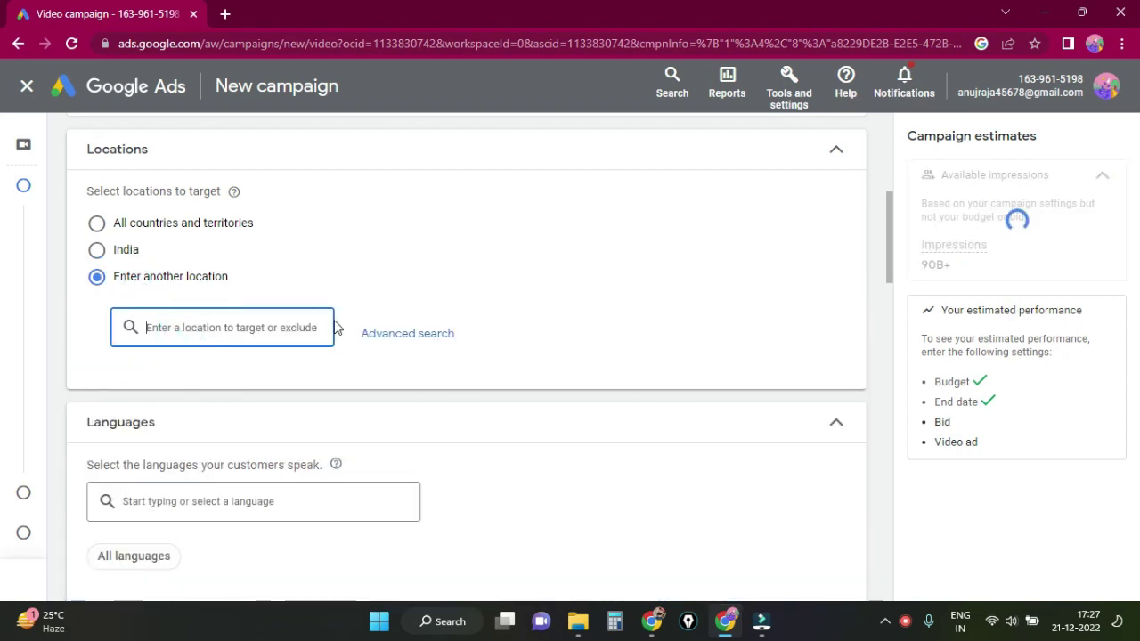
pyautogui.click(265, 327)
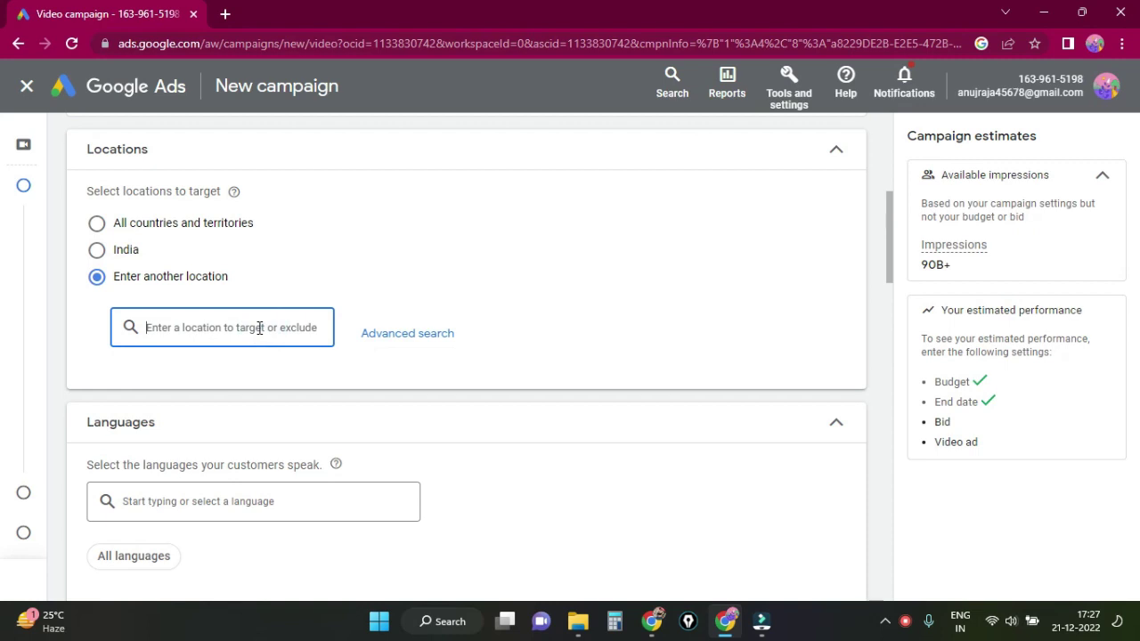
pyautogui.write('pak')
pyautogui.click(191, 158)
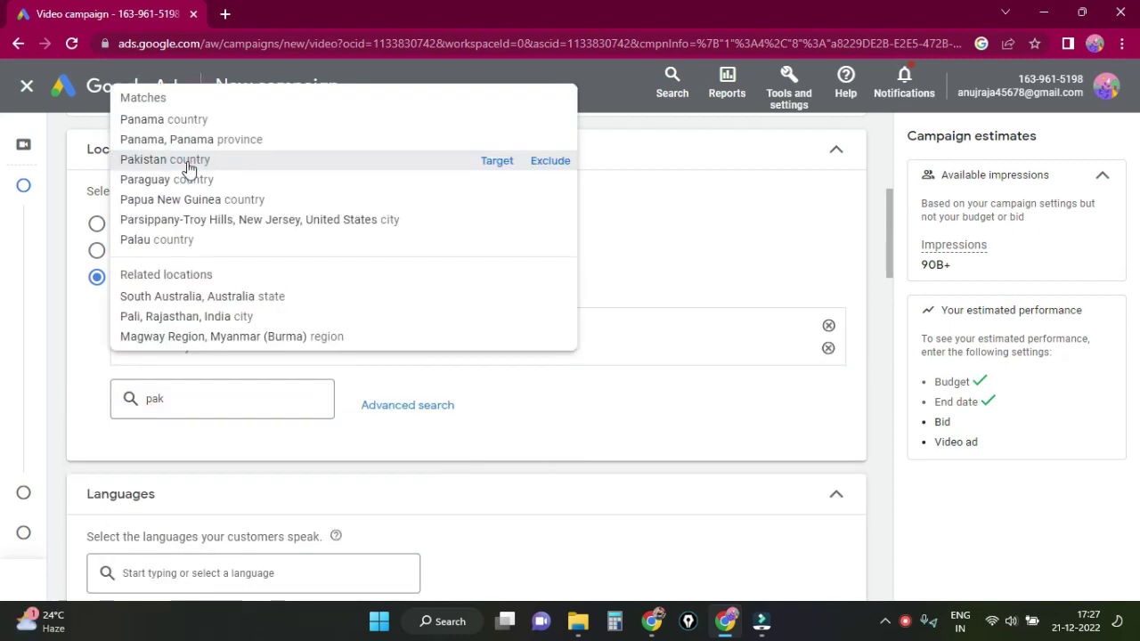
# Add the countries Nepal and Bangladesh to the targeted locations and collapse the Locations section.
pyautogui.click(168, 421)
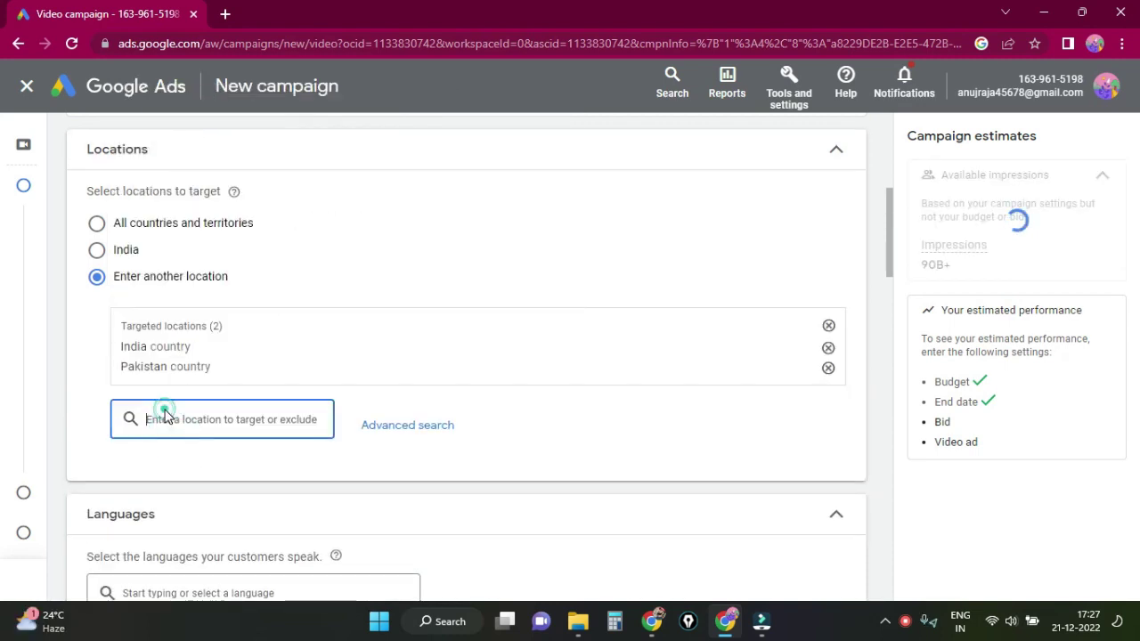
pyautogui.write('n')
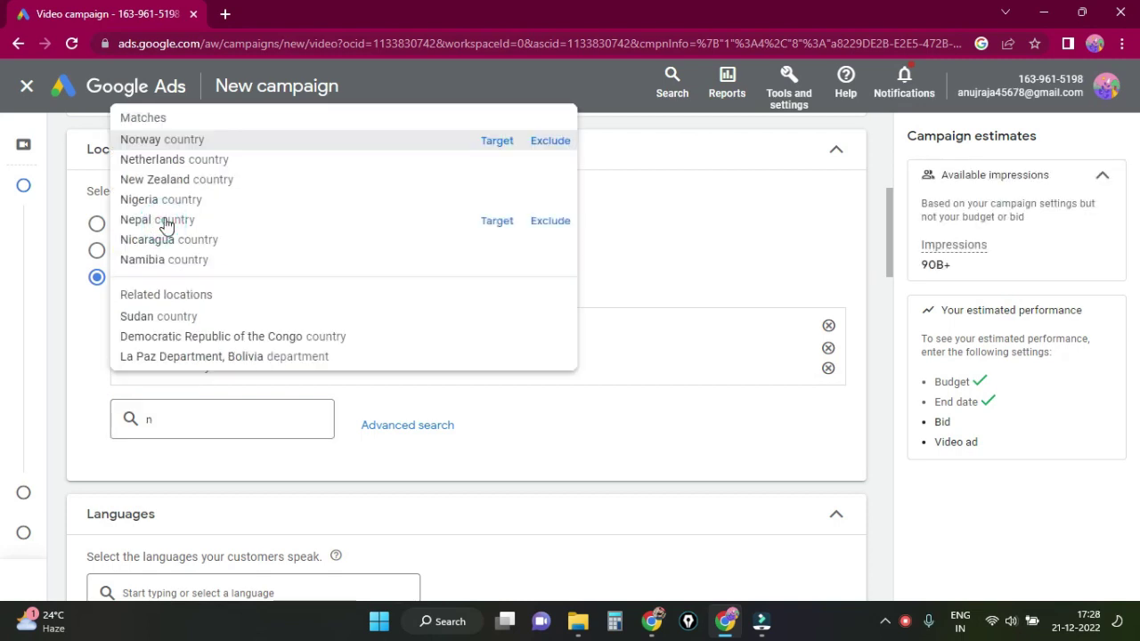
pyautogui.click(163, 220)
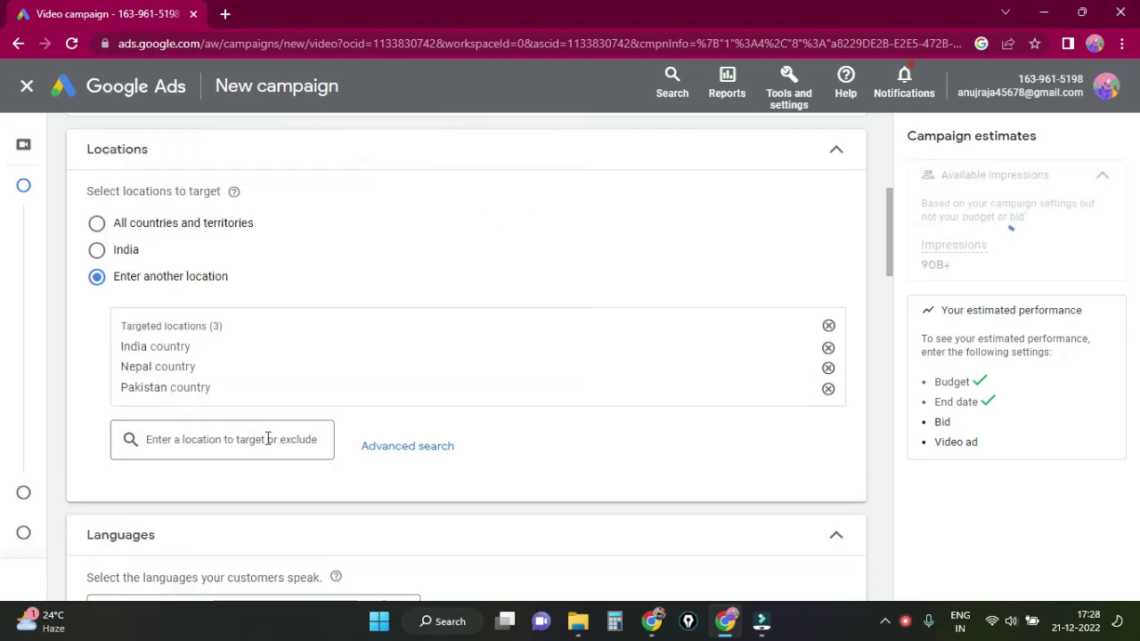
pyautogui.click(163, 437)
pyautogui.write('bang')
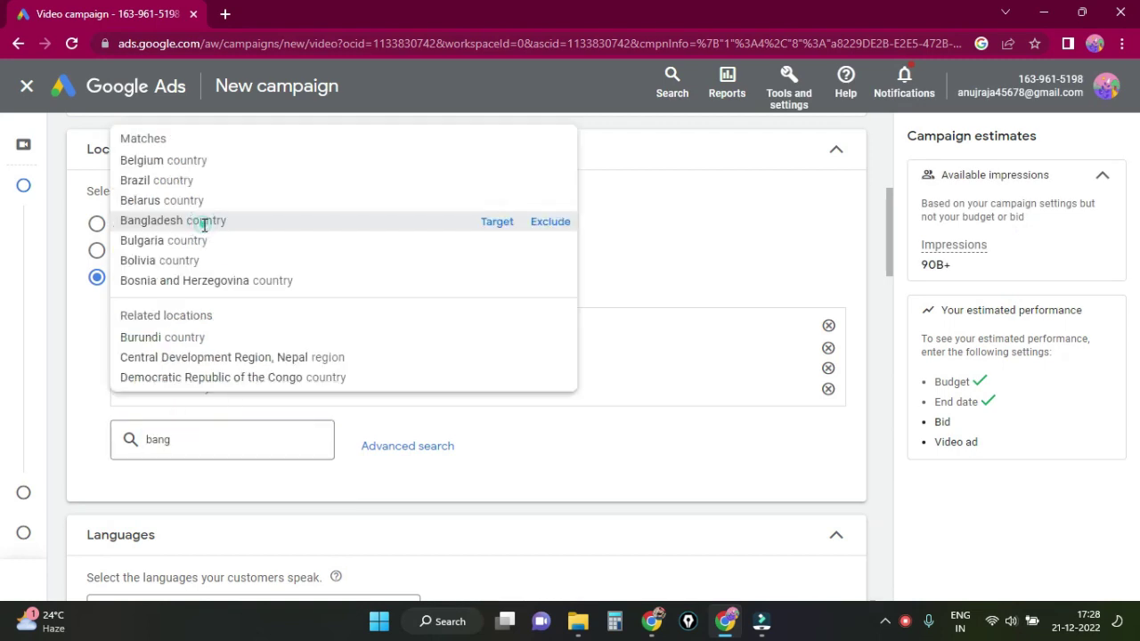
pyautogui.click(204, 225)
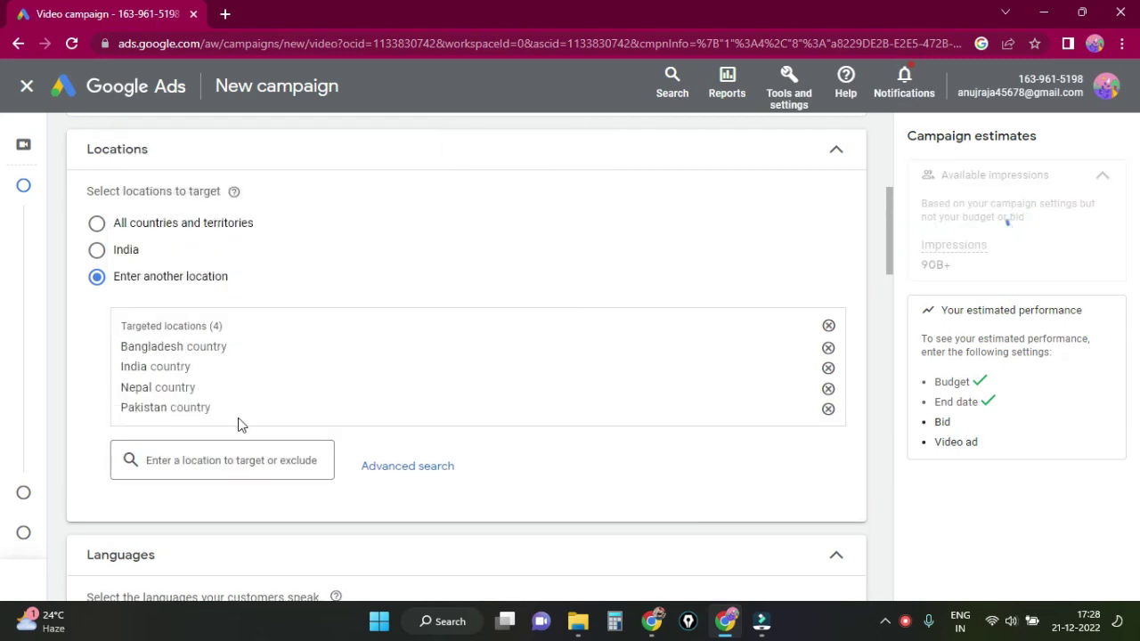
pyautogui.scroll(-2, 395, 445)
pyautogui.scroll(2, 692, 372)
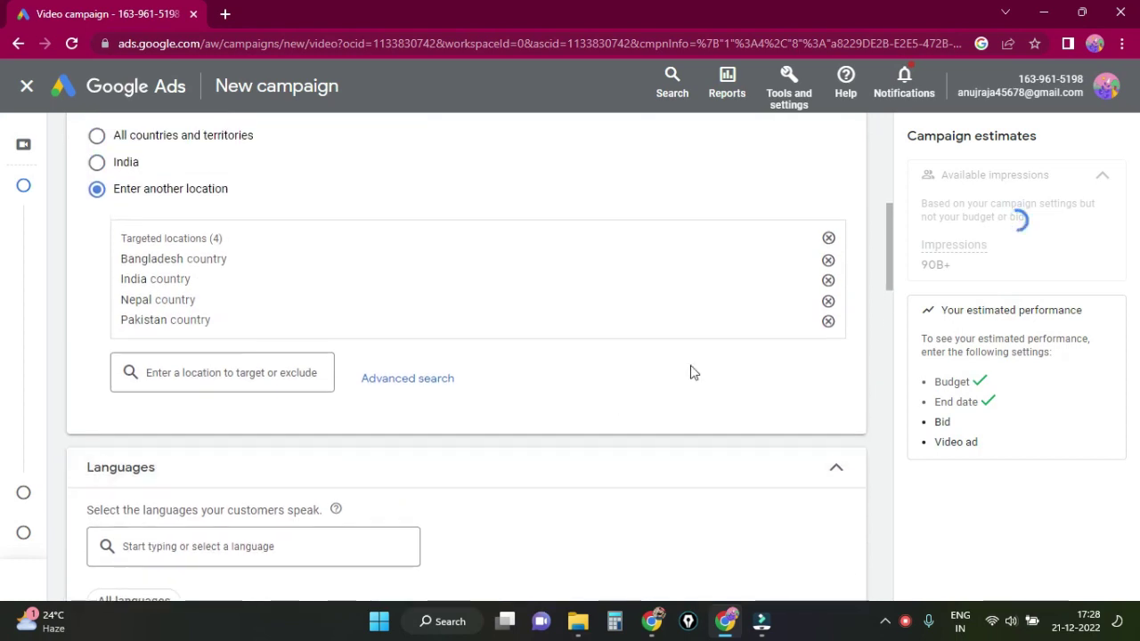
pyautogui.scroll(1, 757, 279)
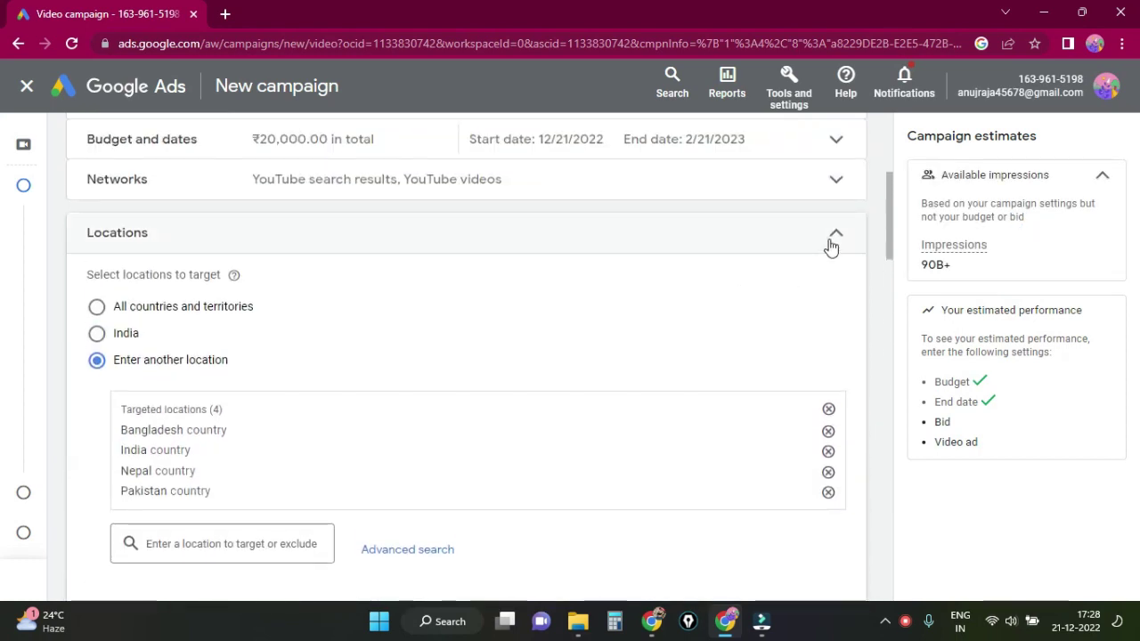
pyautogui.click(829, 242)
pyautogui.rightClick(821, 257)
# Set the customers' language to Hindi and collapse the Languages section.
pyautogui.click(93, 361)
pyautogui.write('hin')
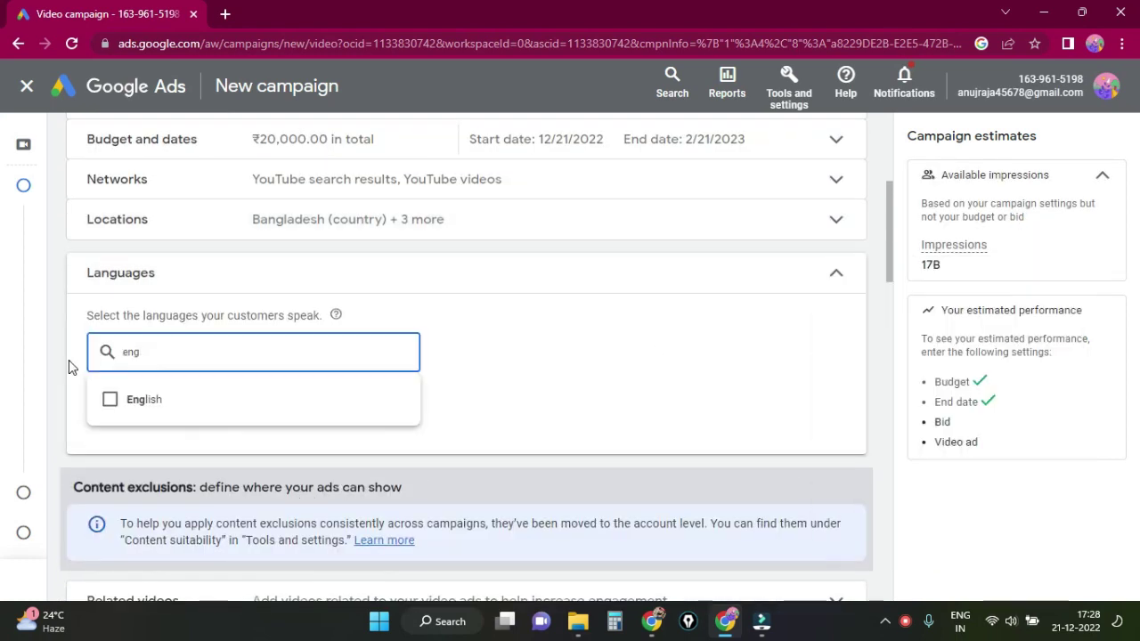
pyautogui.press('Return')
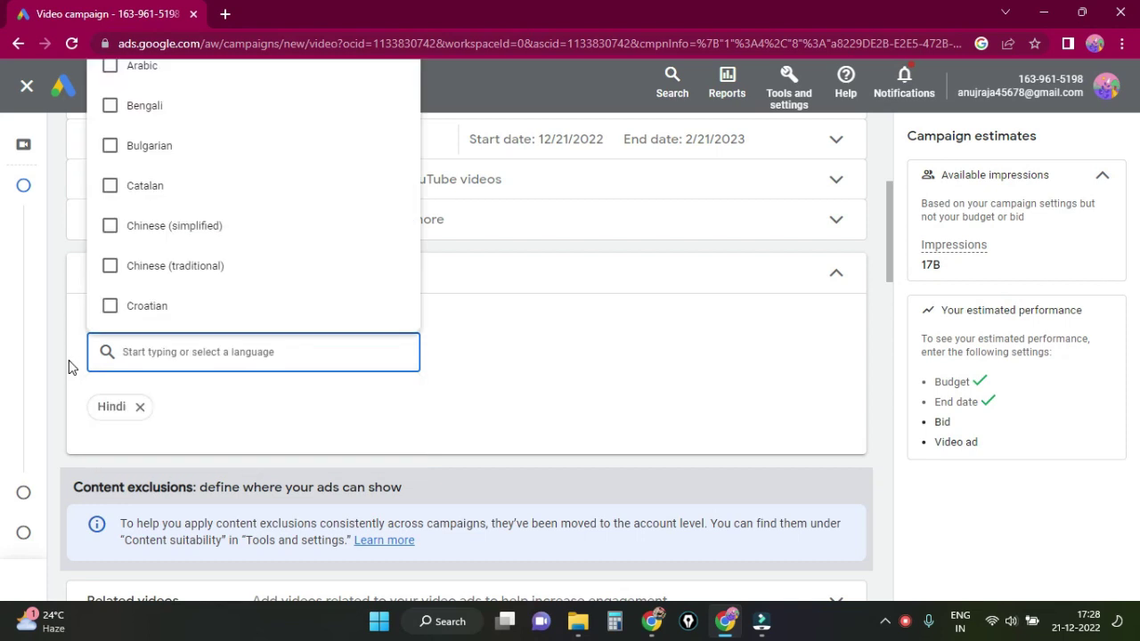
pyautogui.click(699, 388)
pyautogui.click(842, 275)
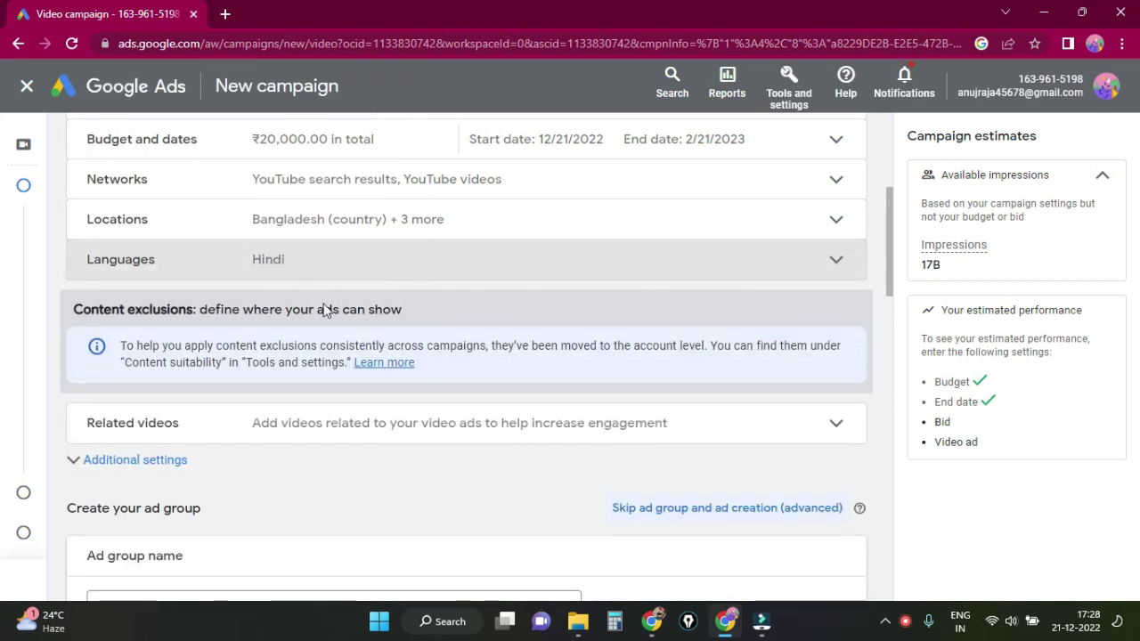
# Expand the Related videos section to view its options and collapse it again.
pyautogui.scroll(-1, 395, 420)
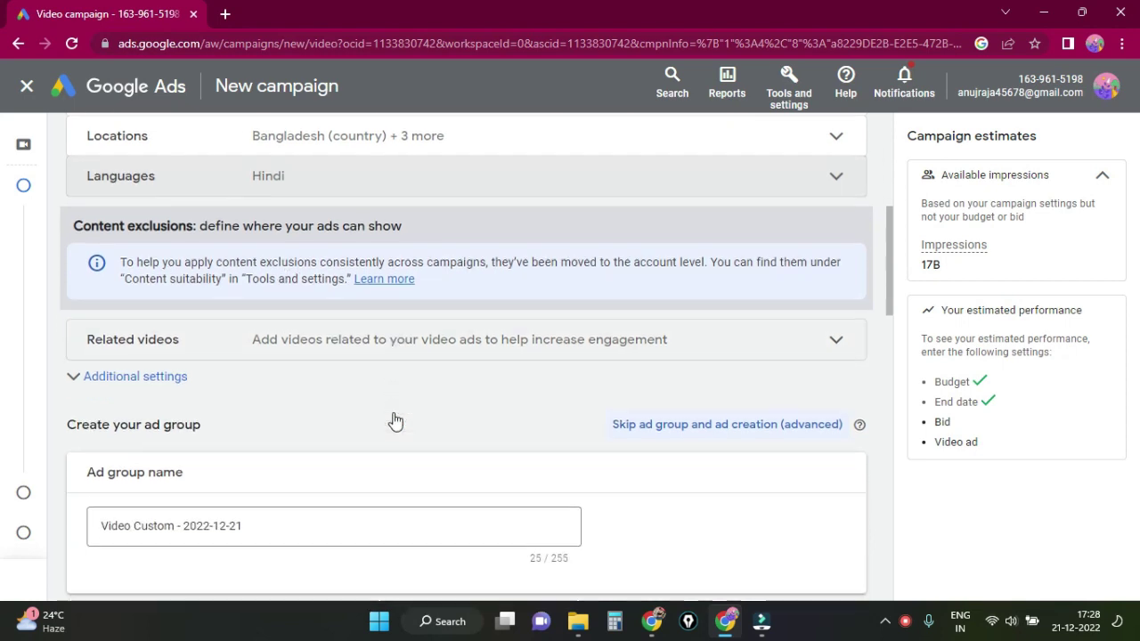
pyautogui.click(837, 340)
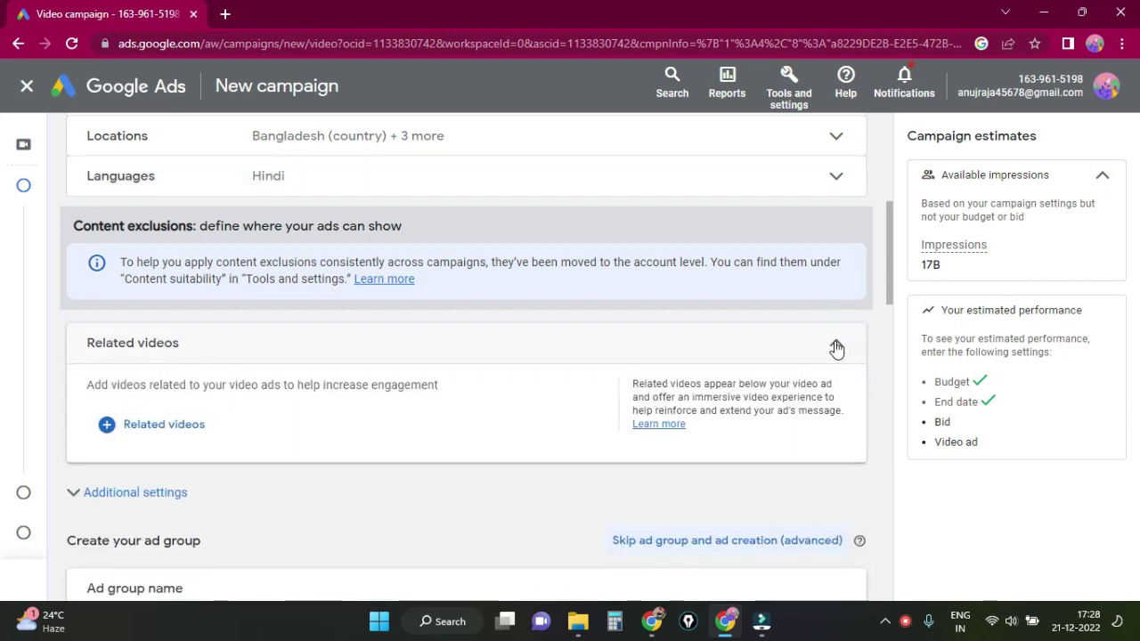
pyautogui.click(833, 344)
# In the additional settings, set specific device targeting to Mobile phones only, excluding TV screens, tablets and computers, and recheck the selection.
pyautogui.click(155, 383)
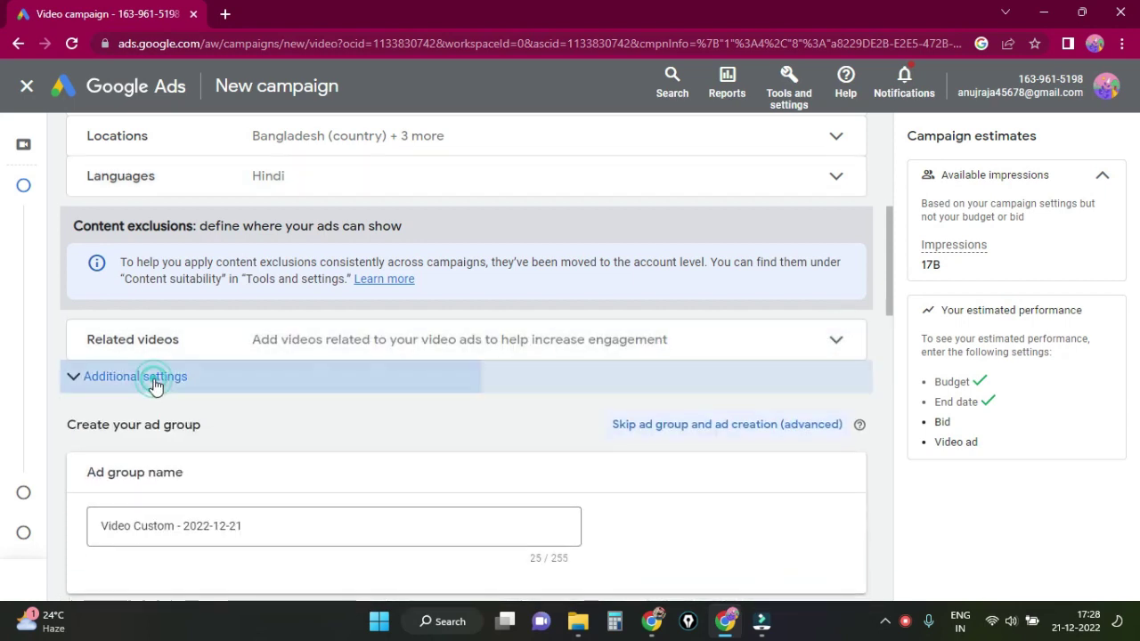
pyautogui.scroll(-1, 359, 423)
pyautogui.scroll(-1, 359, 423)
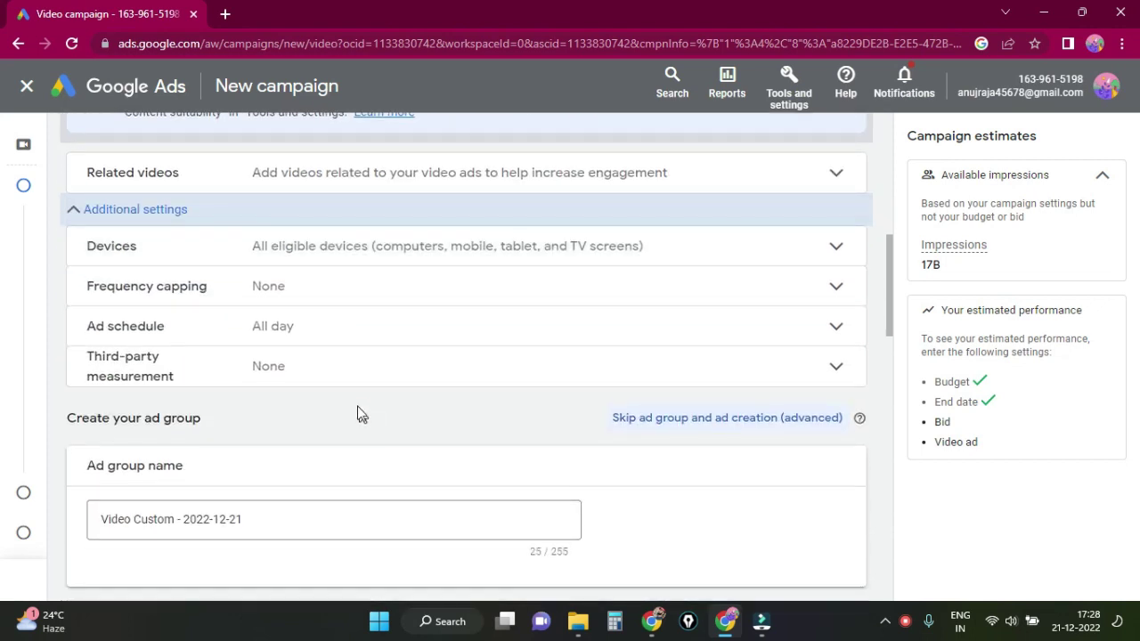
pyautogui.click(316, 254)
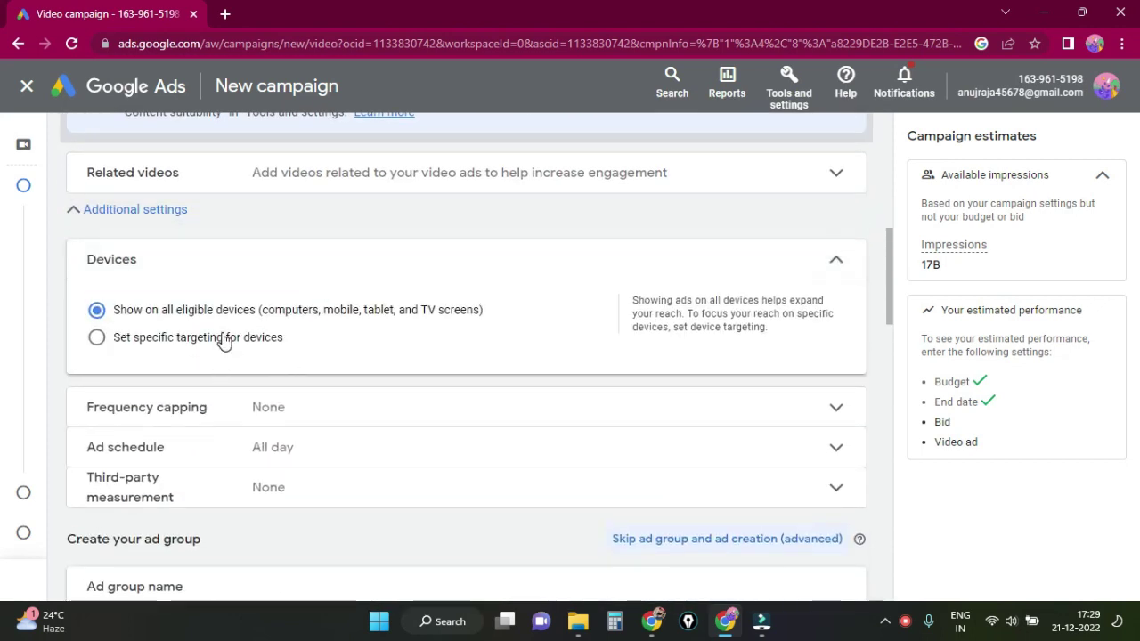
pyautogui.click(225, 340)
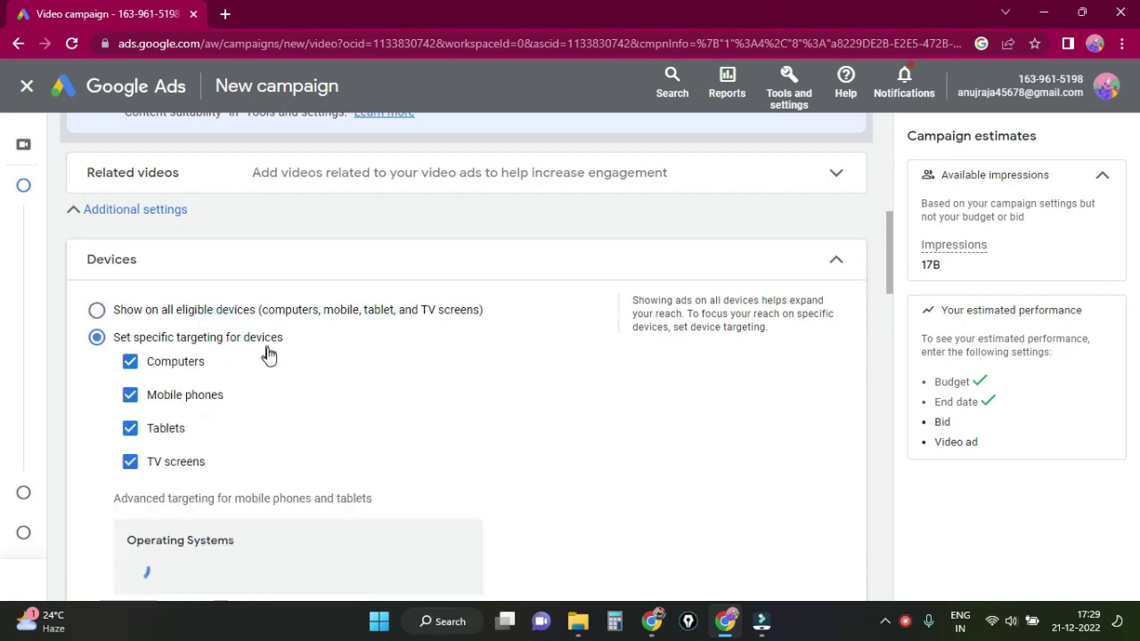
pyautogui.click(153, 456)
pyautogui.click(158, 431)
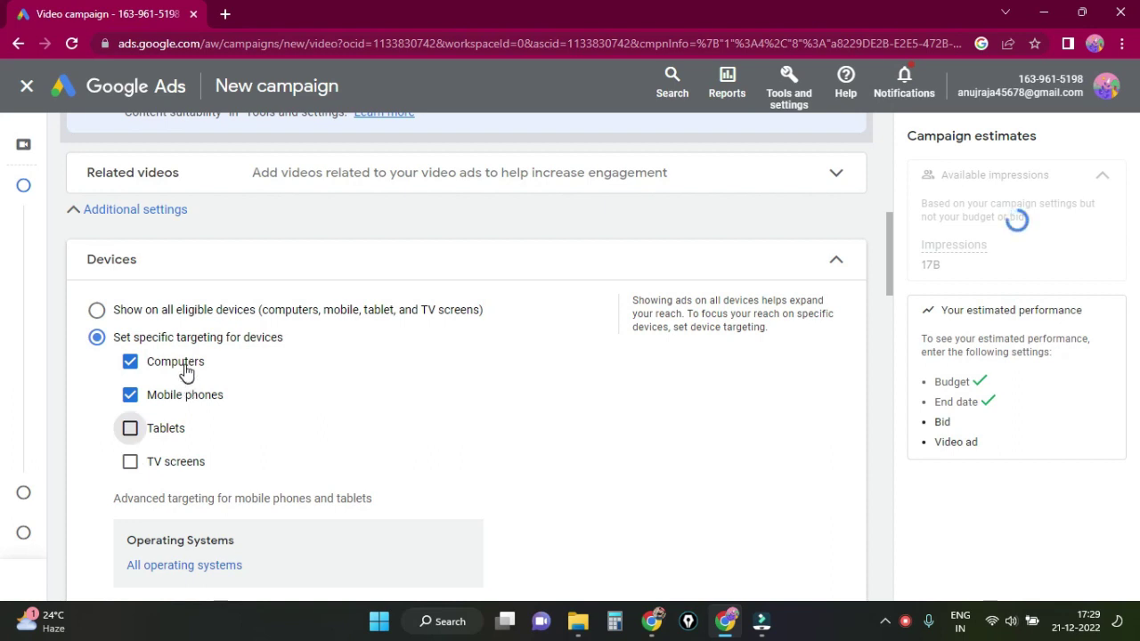
pyautogui.click(185, 369)
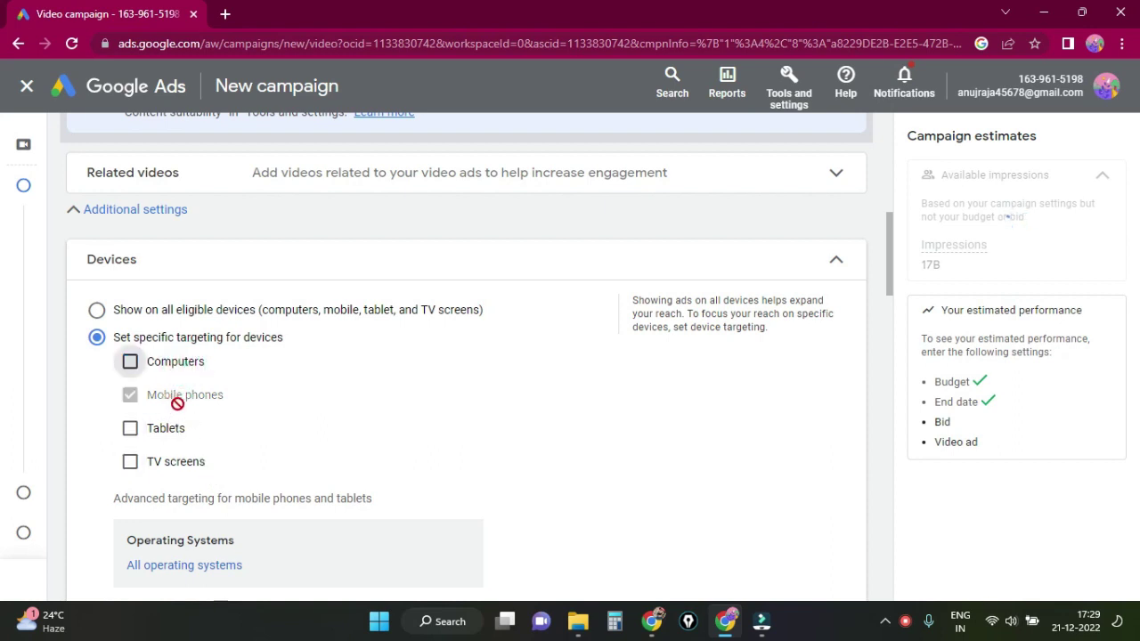
pyautogui.click(833, 261)
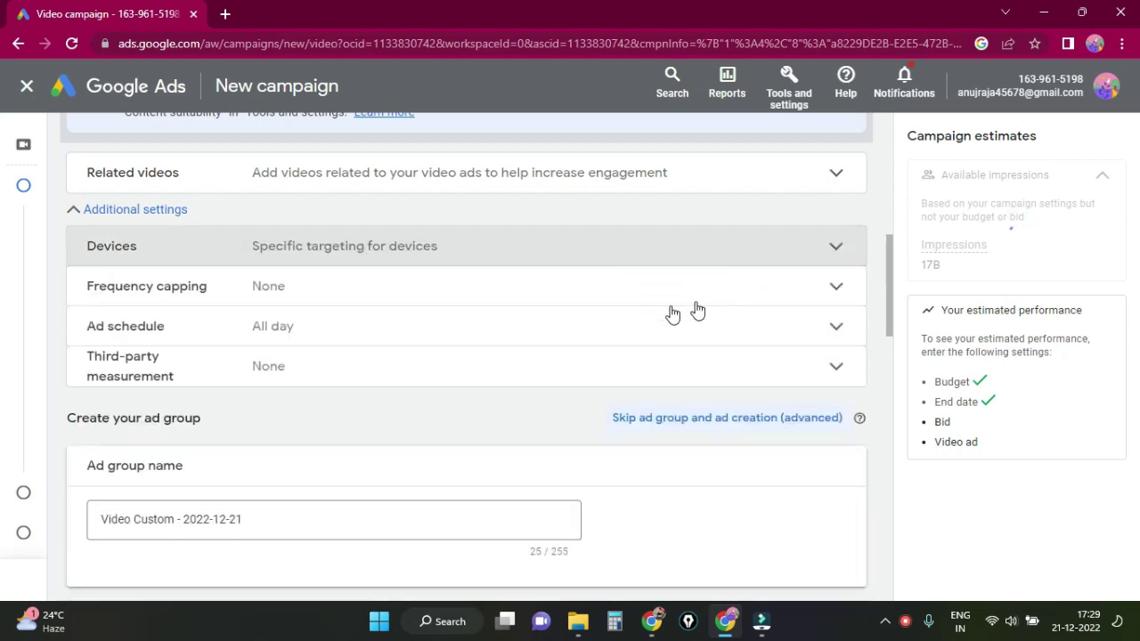
pyautogui.click(293, 255)
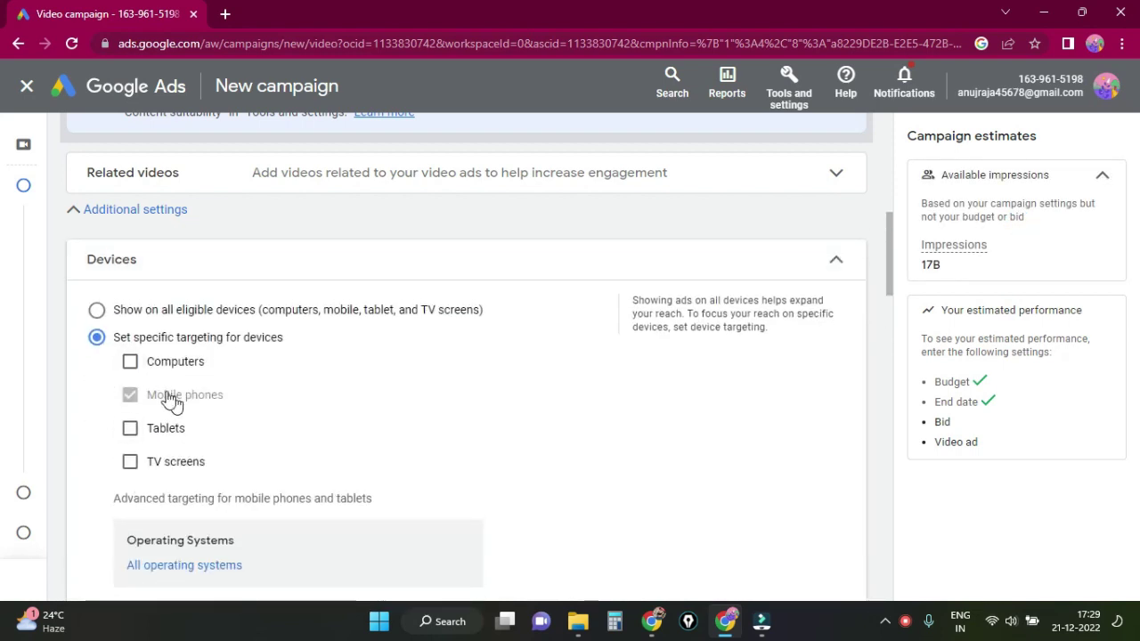
pyautogui.click(836, 261)
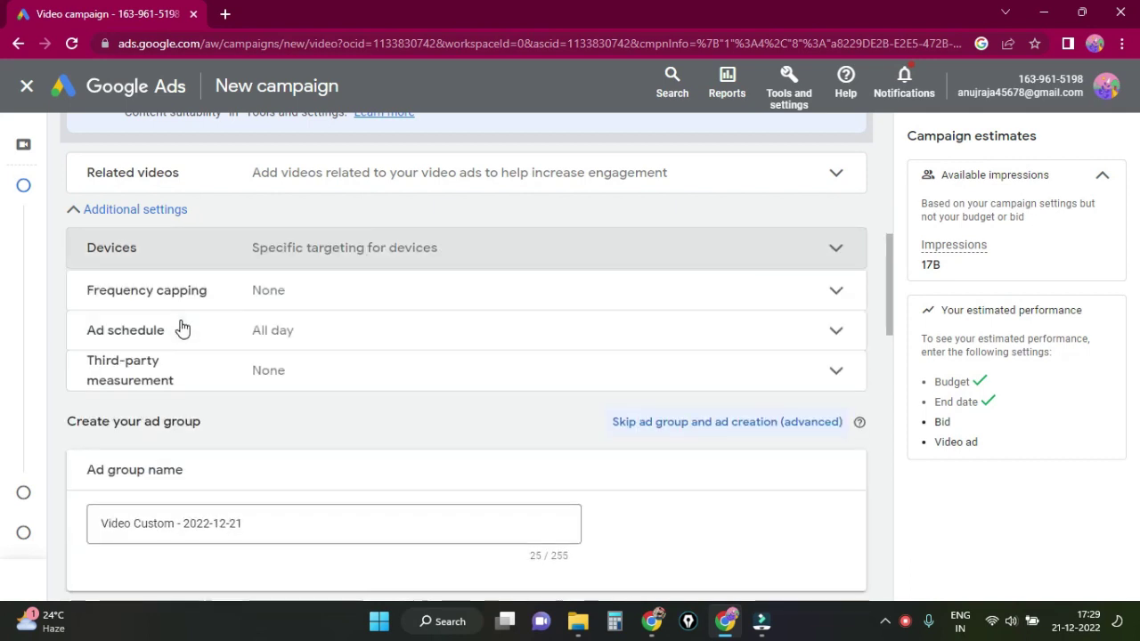
# In the Frequency capping settings, enable the impression frequency cap and set the impressions cap to 1.
pyautogui.click(244, 301)
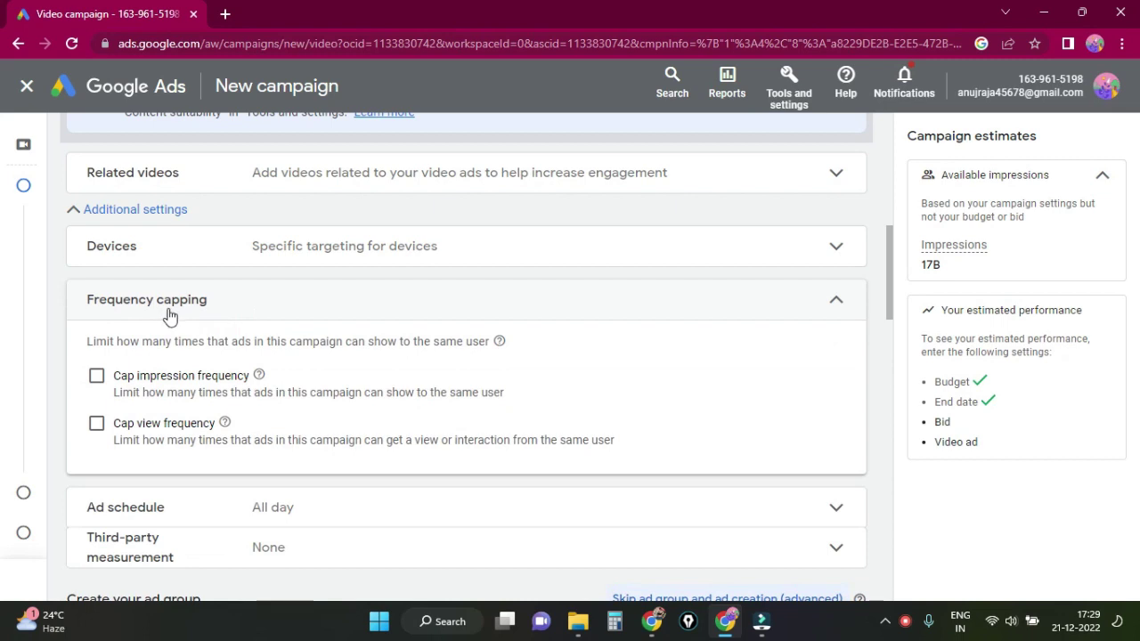
pyautogui.scroll(-1, 247, 366)
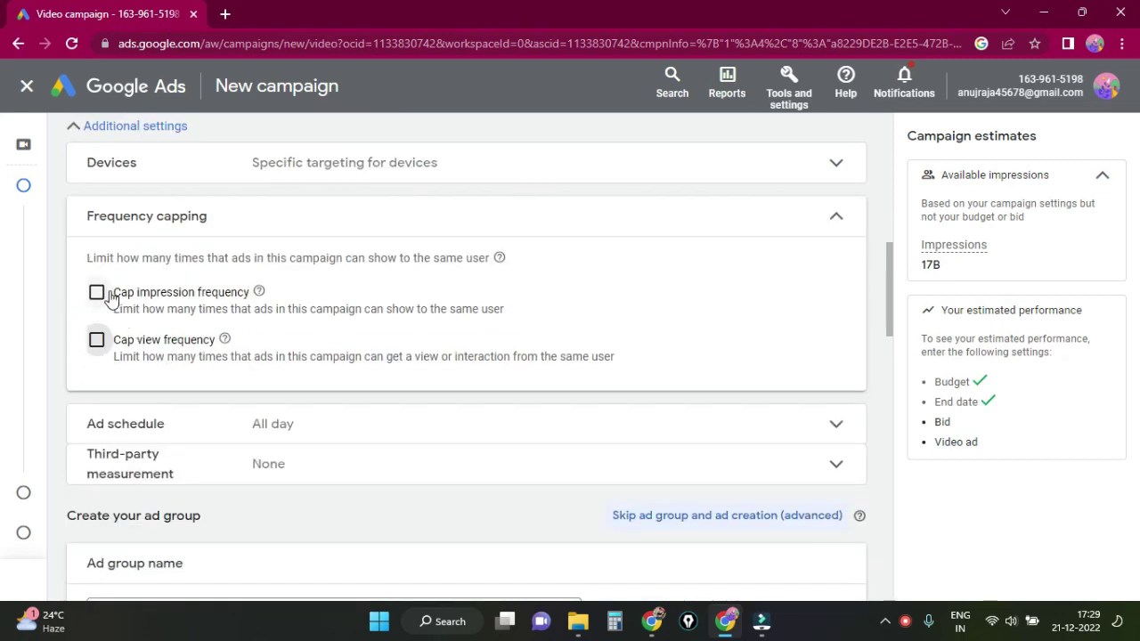
pyautogui.click(146, 294)
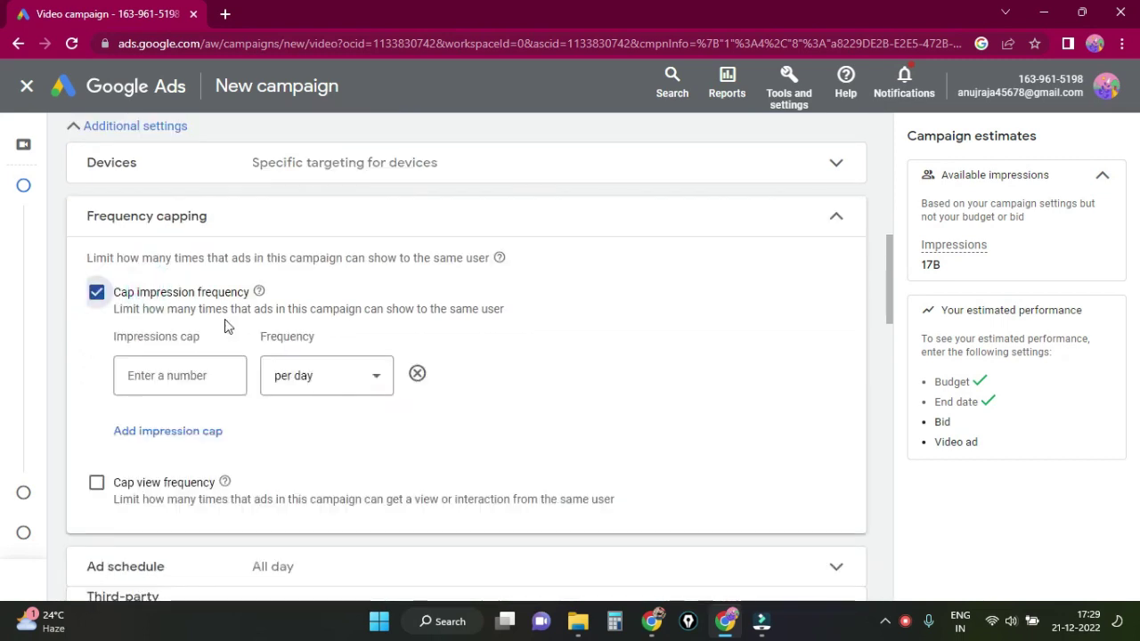
pyautogui.click(211, 375)
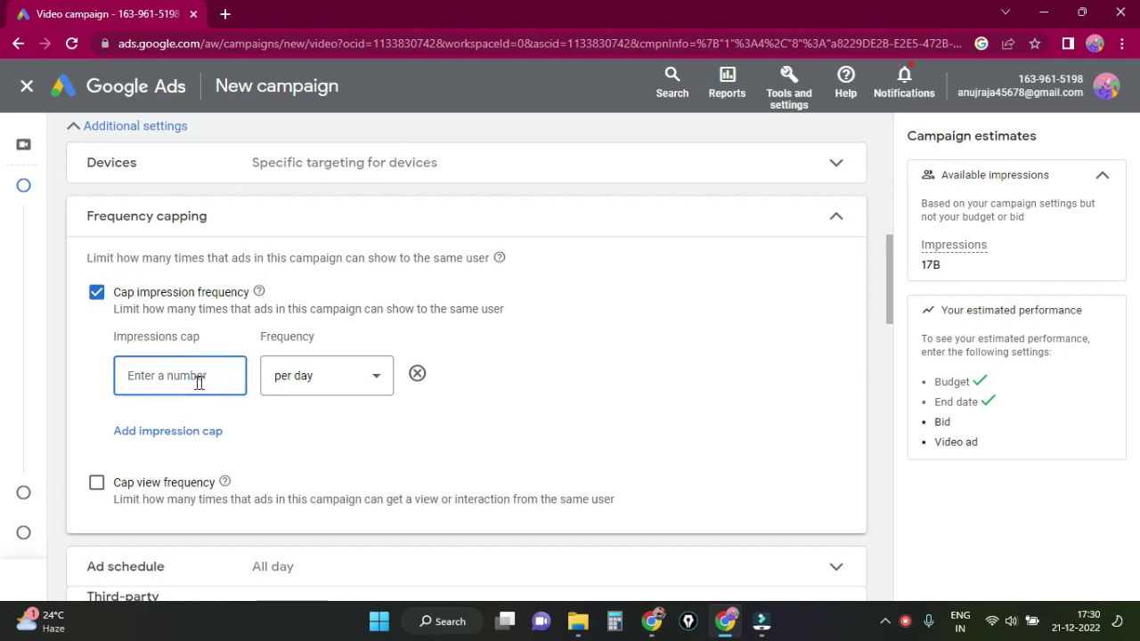
pyautogui.write('1')
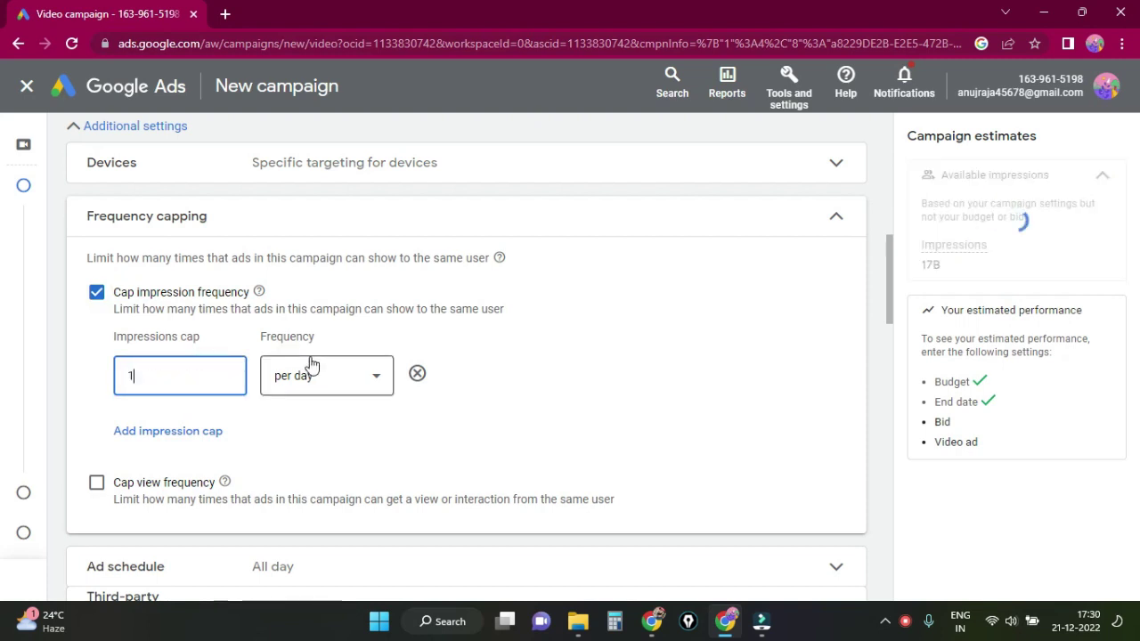
# Set the impression cap's frequency to per month, trying per week first, and collapse the Frequency capping section.
pyautogui.click(307, 379)
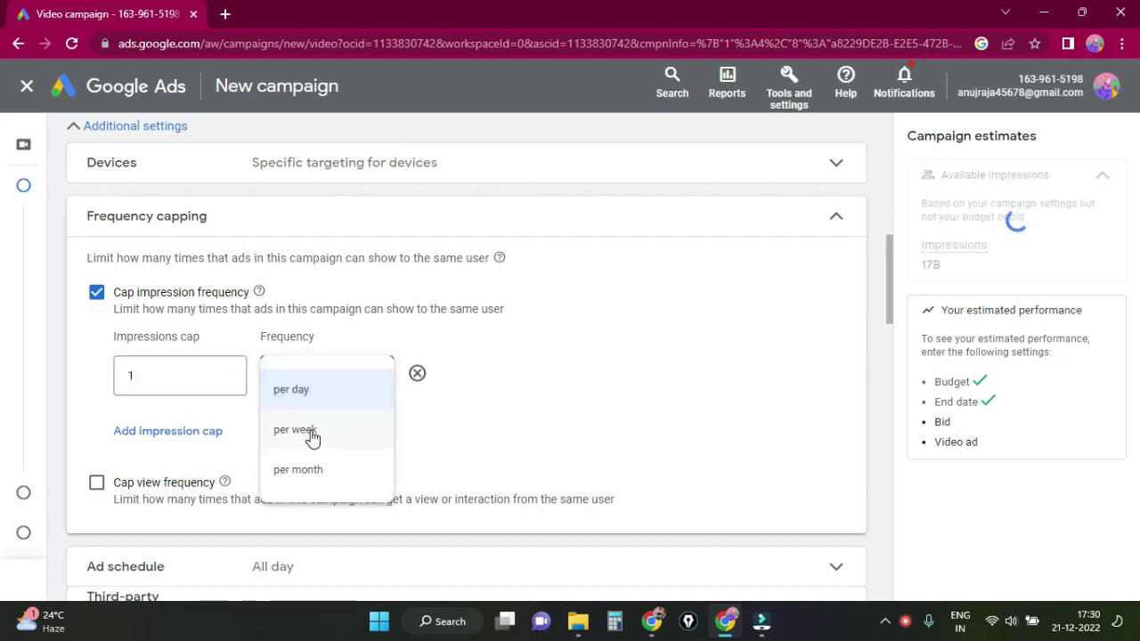
pyautogui.click(310, 431)
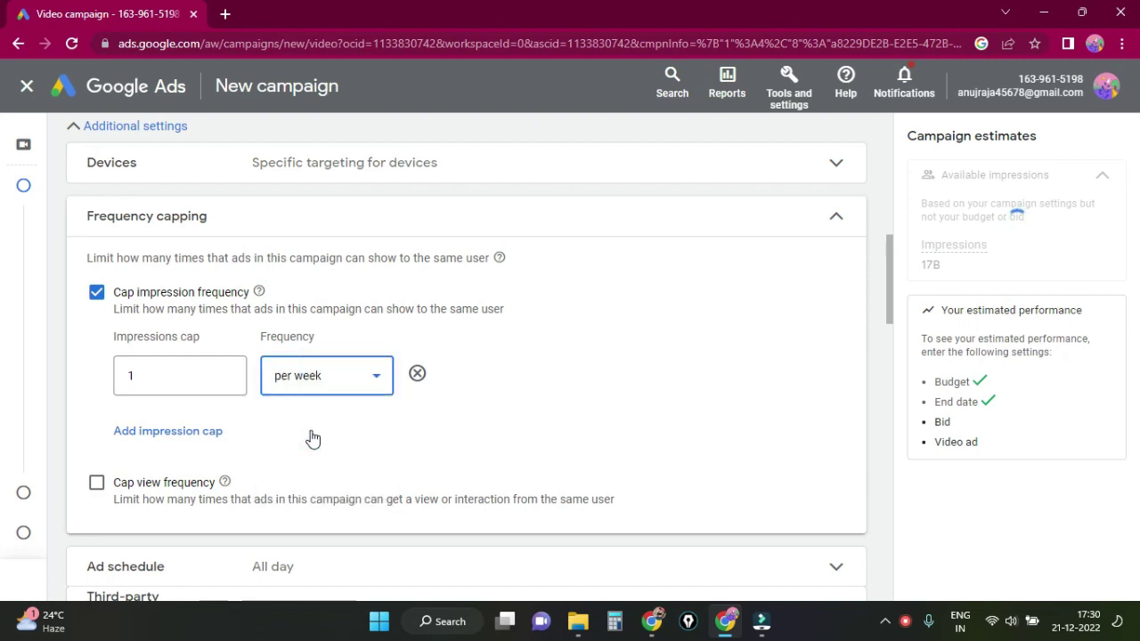
pyautogui.click(311, 390)
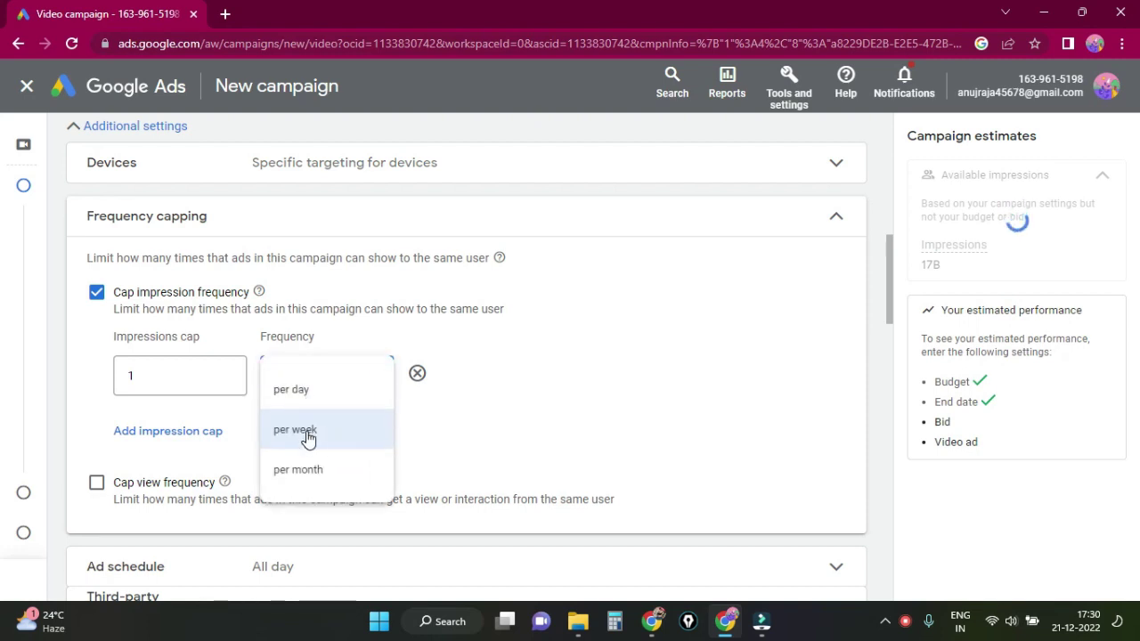
pyautogui.click(296, 488)
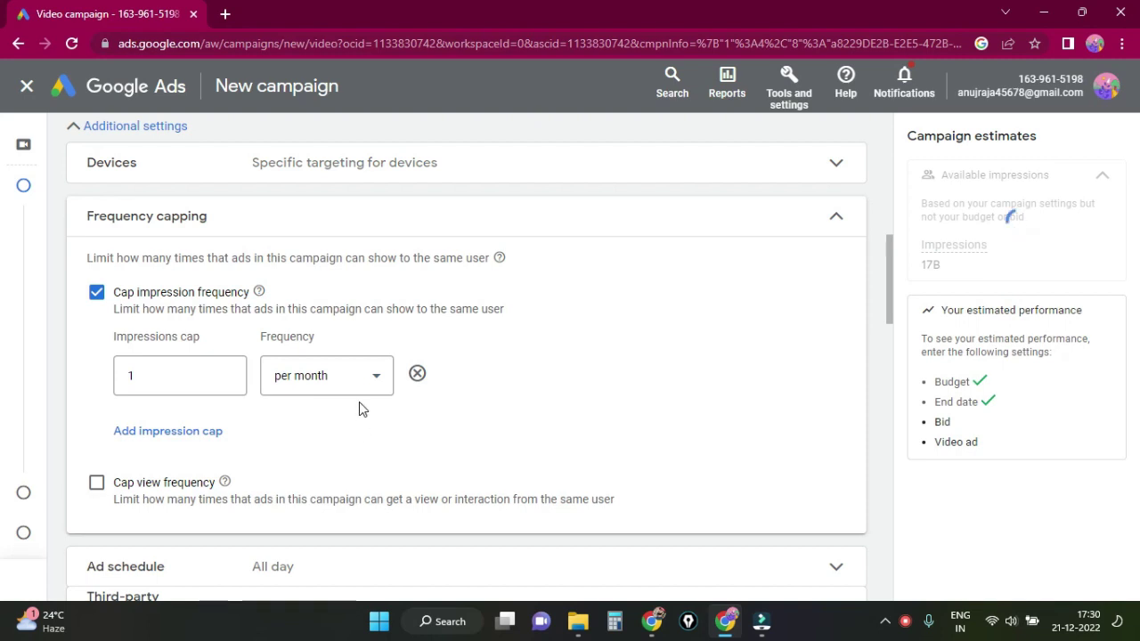
pyautogui.click(358, 401)
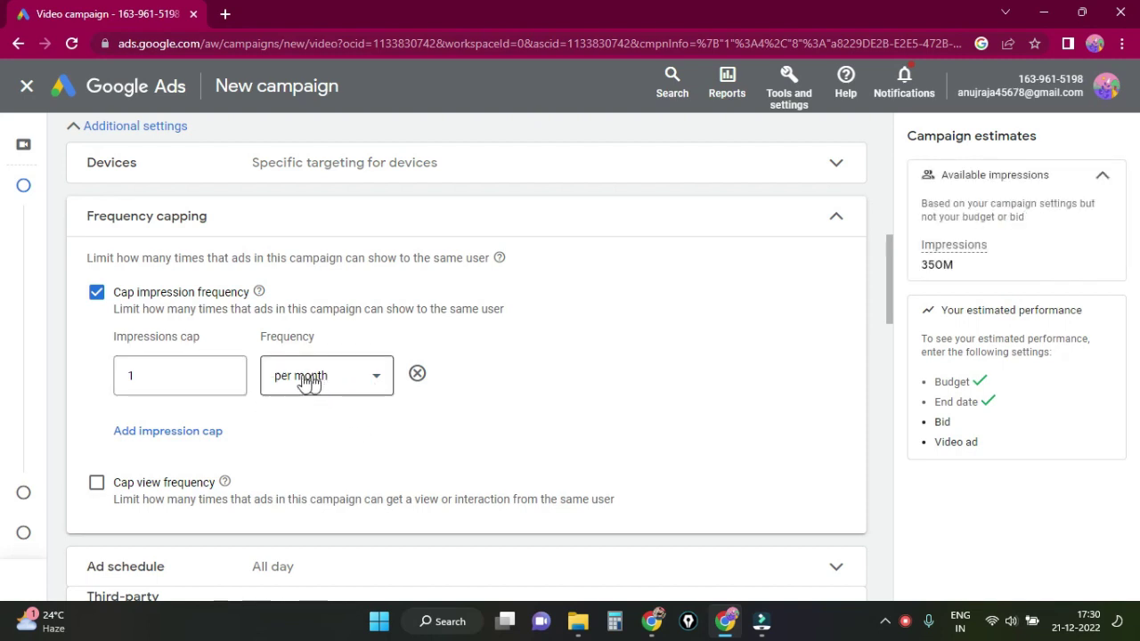
pyautogui.moveTo(158, 371); pyautogui.dragTo(114, 385)
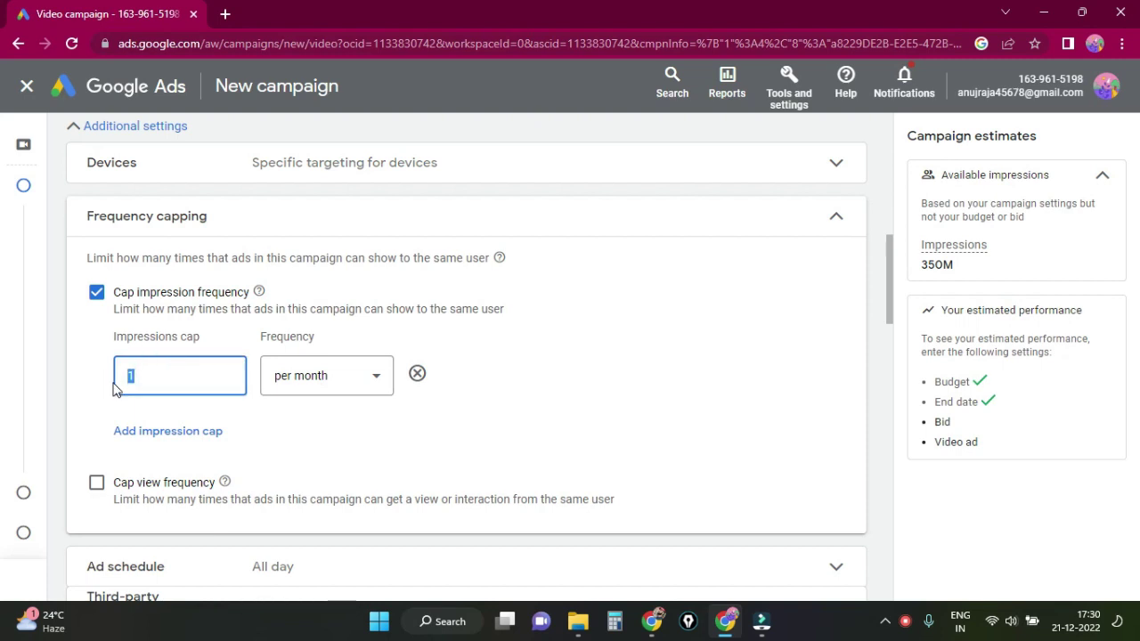
pyautogui.click(110, 389)
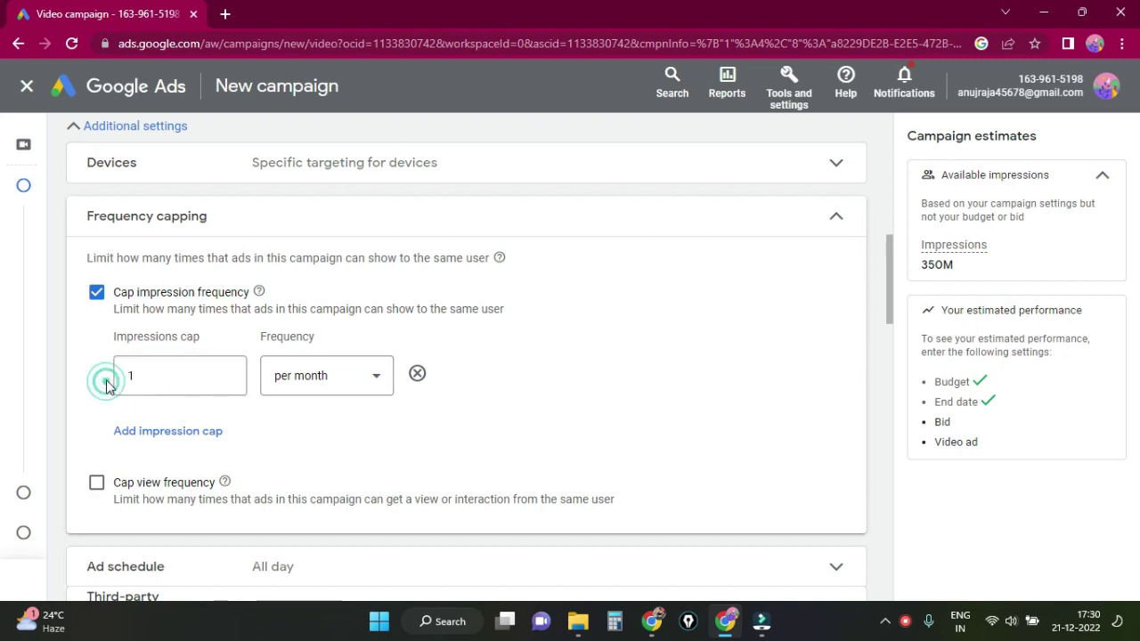
pyautogui.click(832, 229)
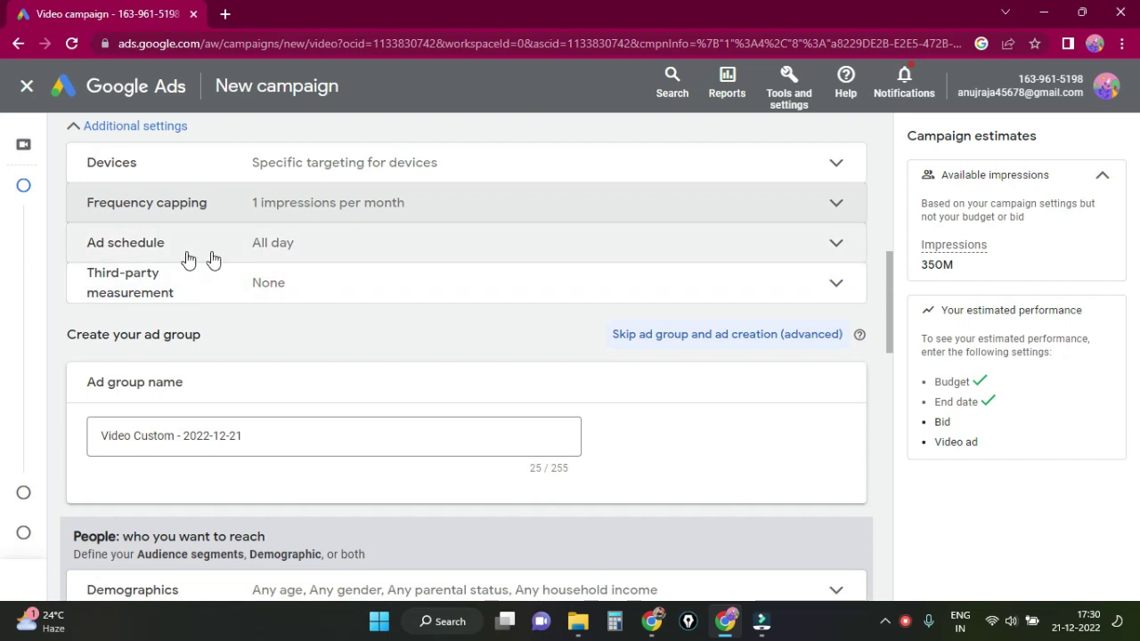
# Expand the Ad schedule and Third-party measurement sections in turn to view their options, collapsing each again.
pyautogui.click(310, 251)
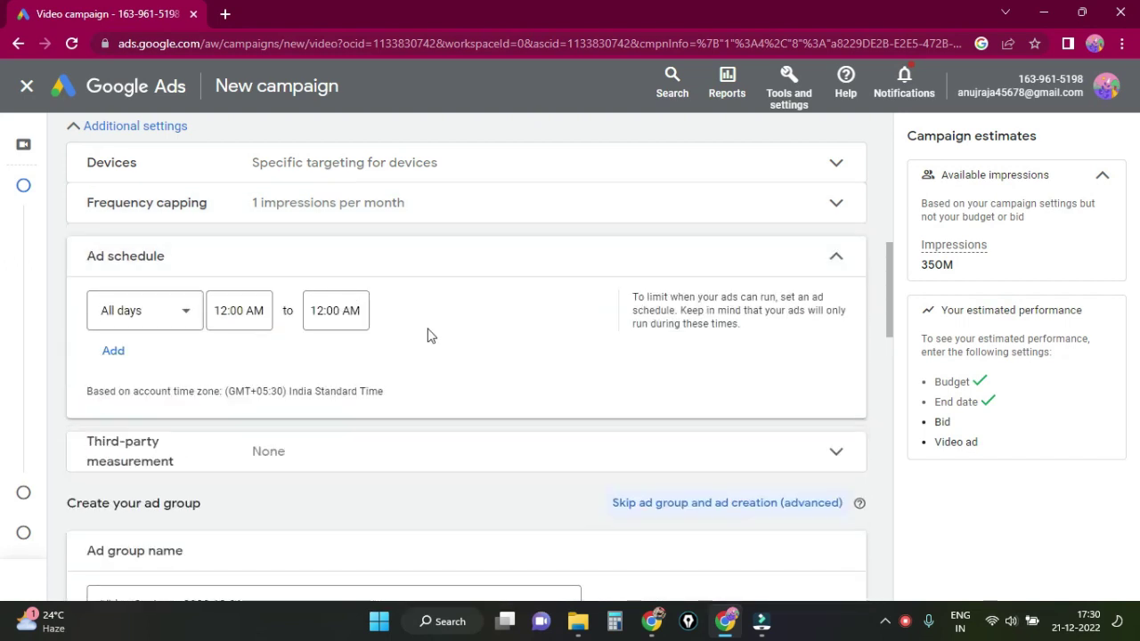
pyautogui.click(828, 254)
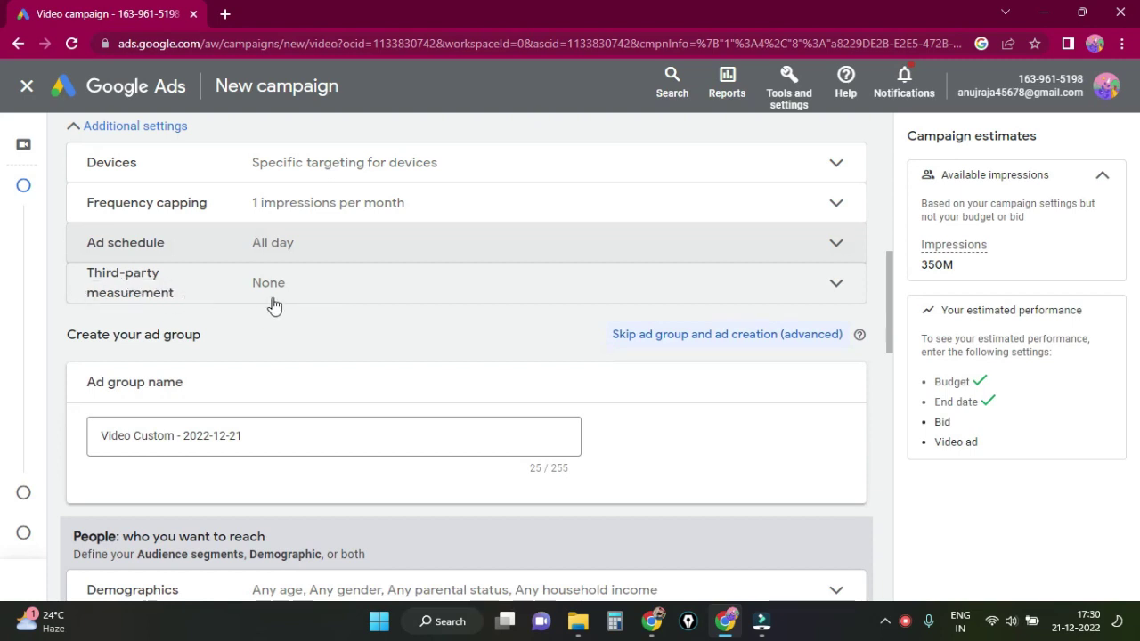
pyautogui.click(319, 288)
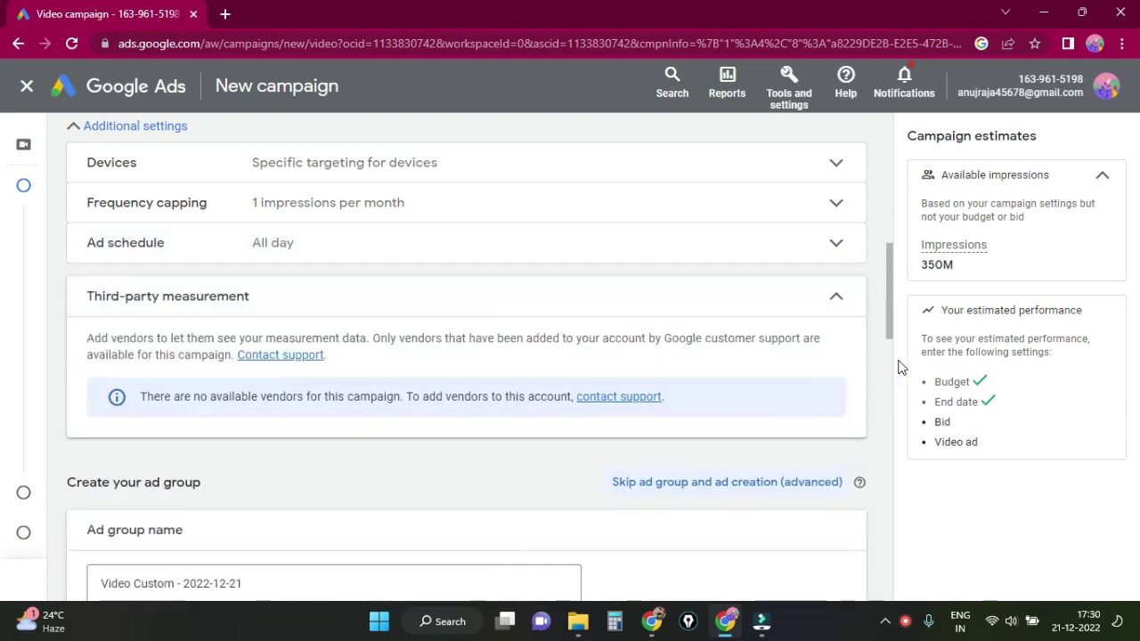
pyautogui.click(833, 299)
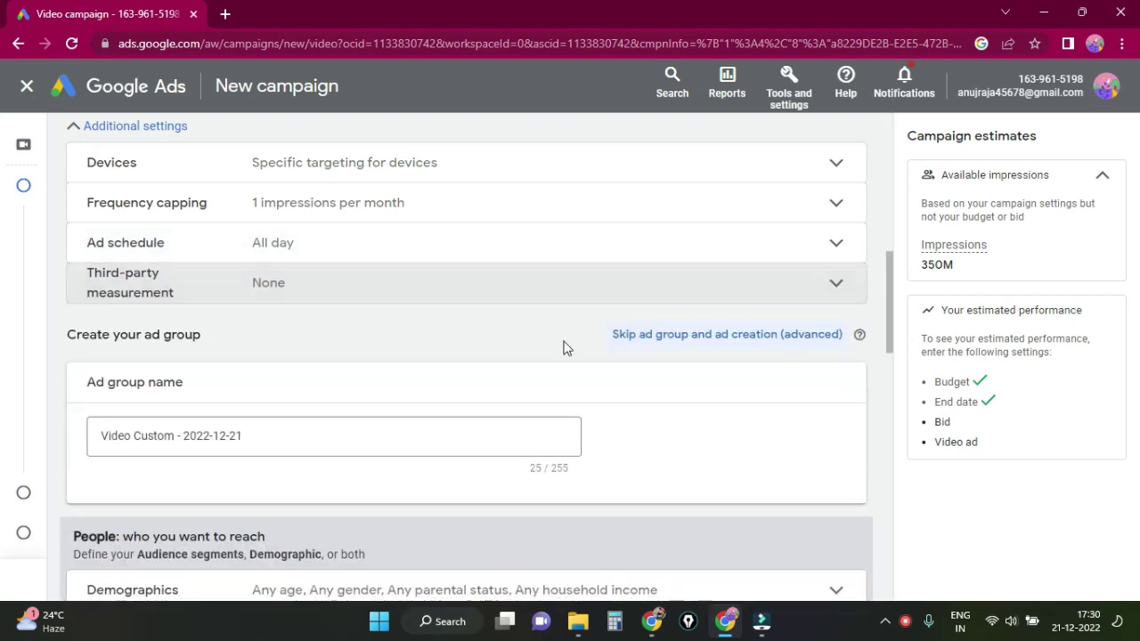
# Replace the ad group name with a copy of the campaign name from the general settings.
pyautogui.scroll(-1, 563, 348)
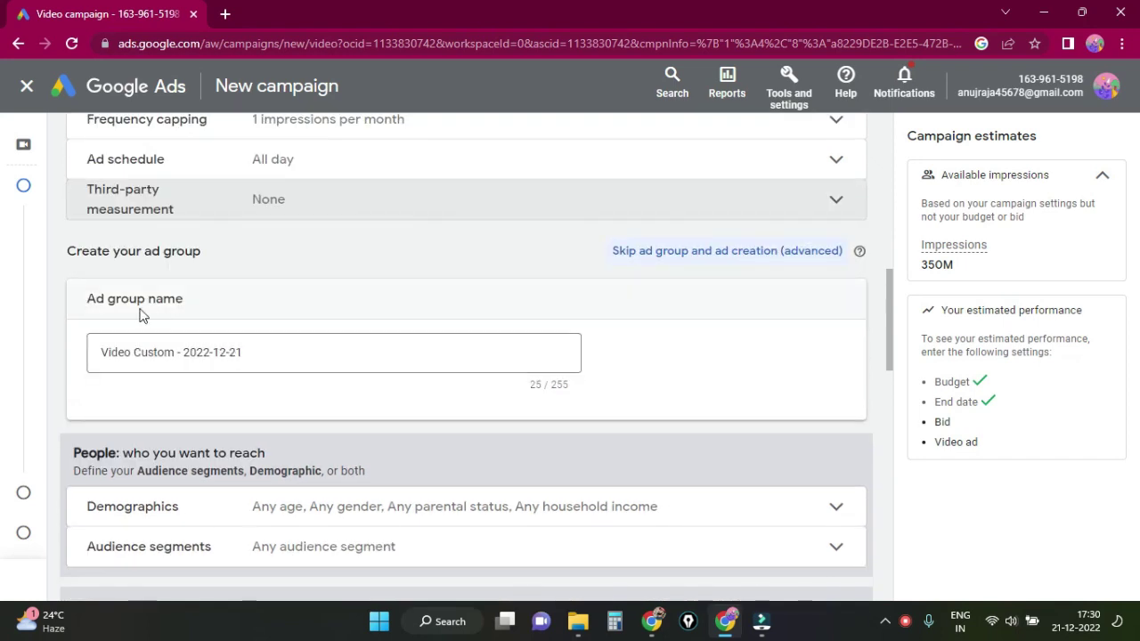
pyautogui.click(100, 350)
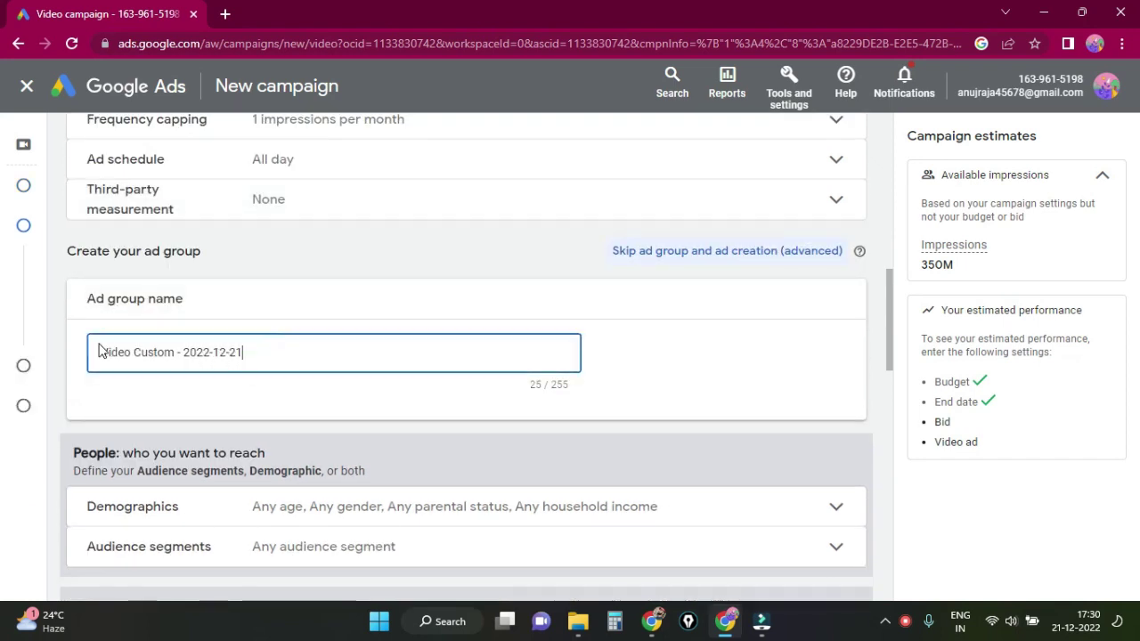
pyautogui.scroll(9, 528, 351)
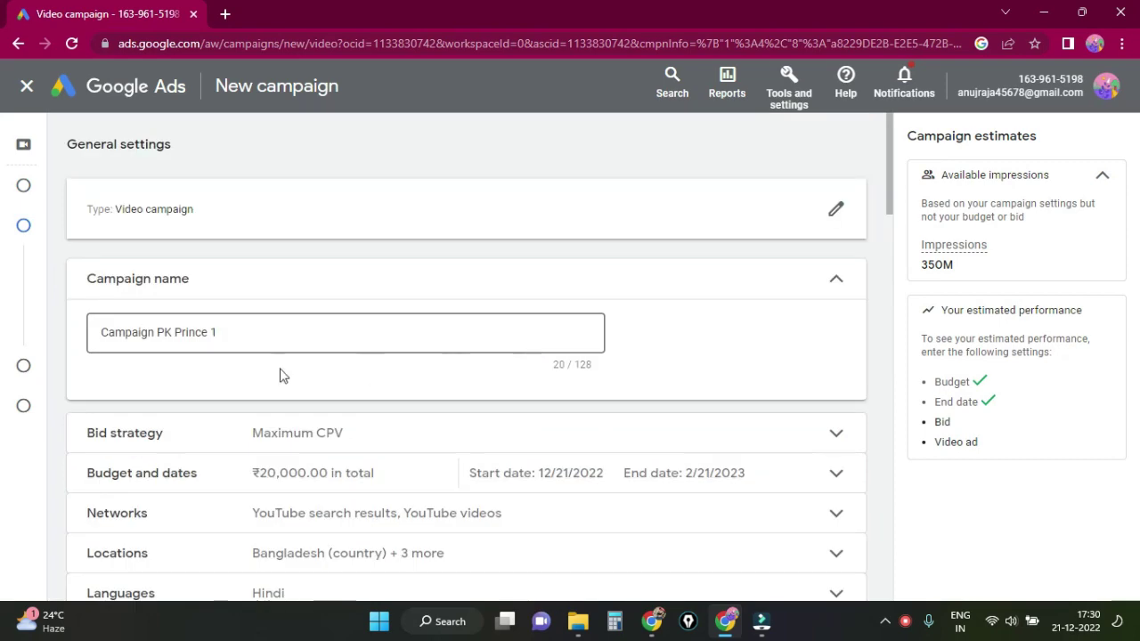
pyautogui.moveTo(227, 331); pyautogui.dragTo(89, 337)
pyautogui.hotkey('ctrl', 'c')
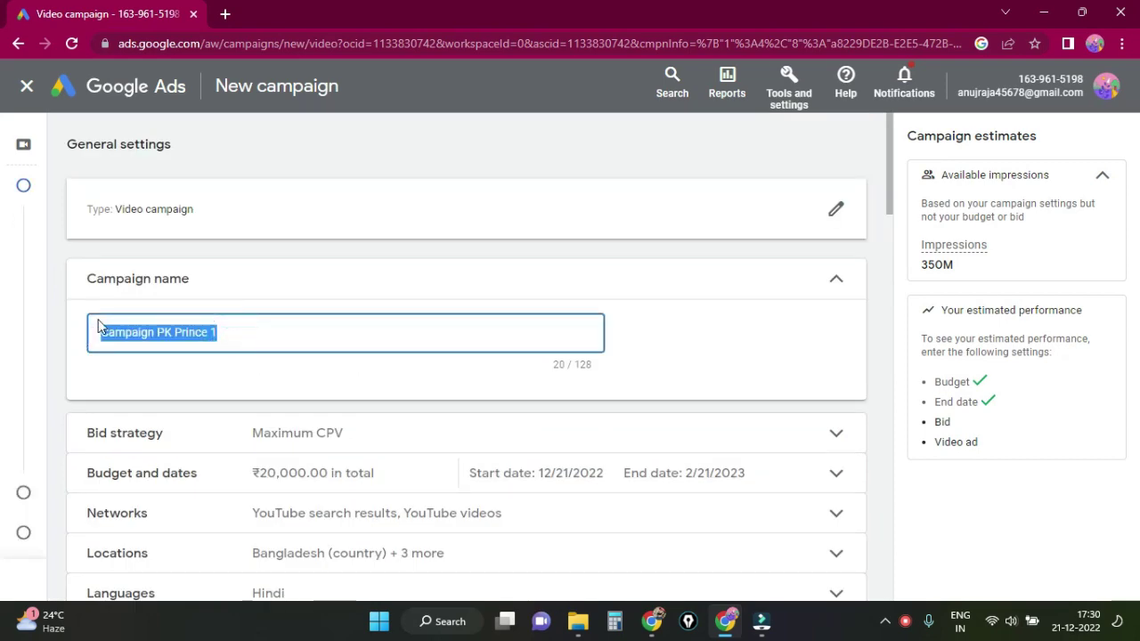
pyautogui.scroll(-10, 554, 374)
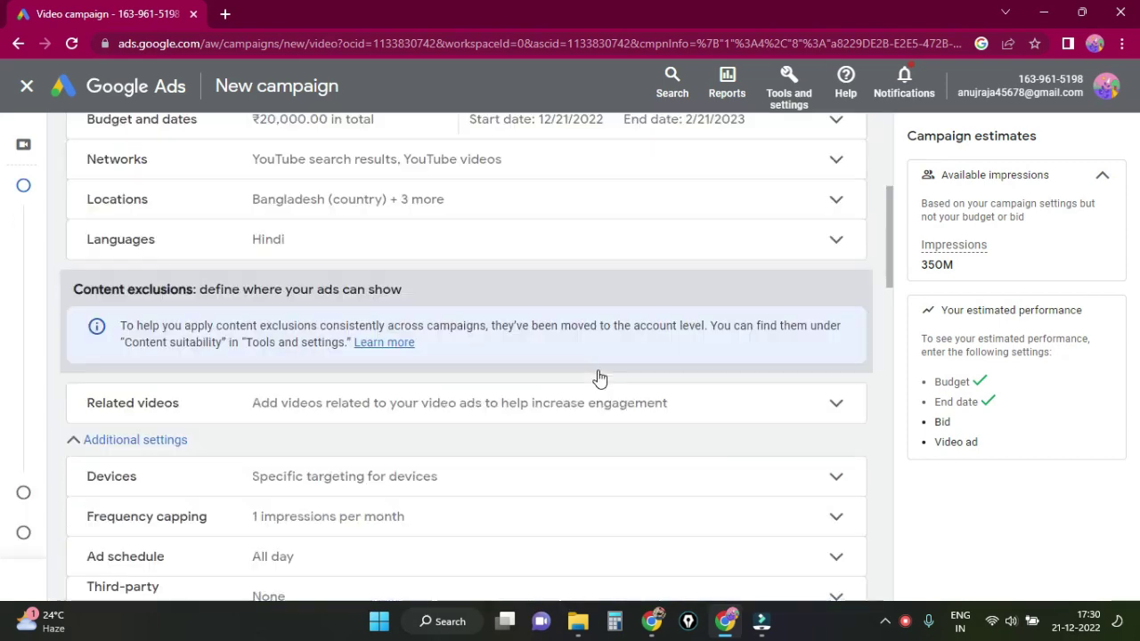
pyautogui.scroll(1, 546, 387)
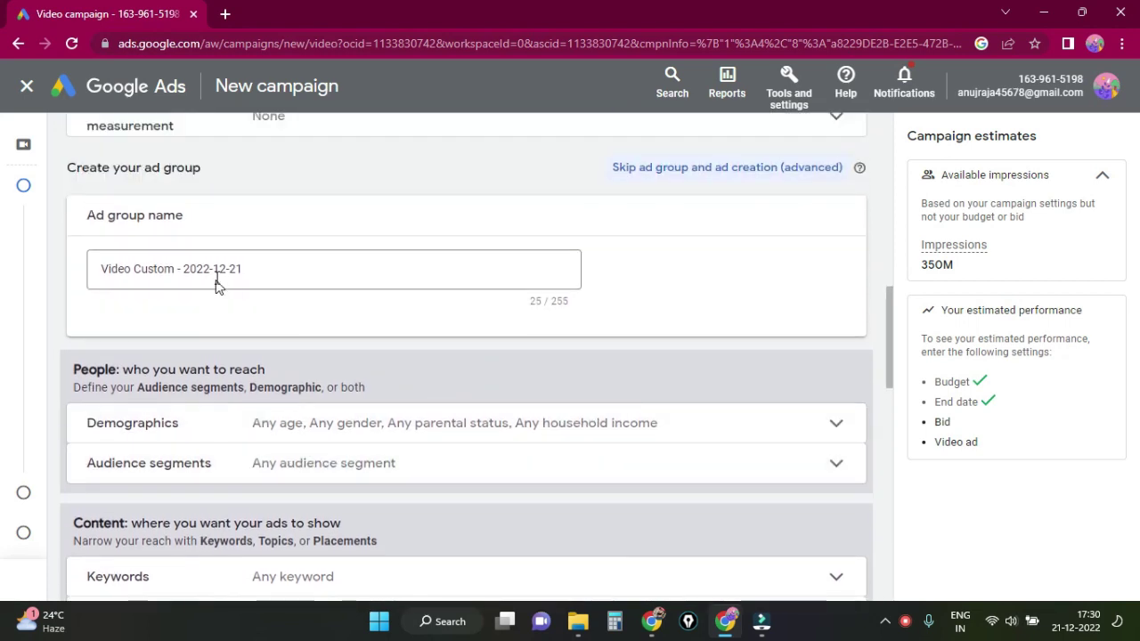
pyautogui.moveTo(246, 270); pyautogui.dragTo(71, 277)
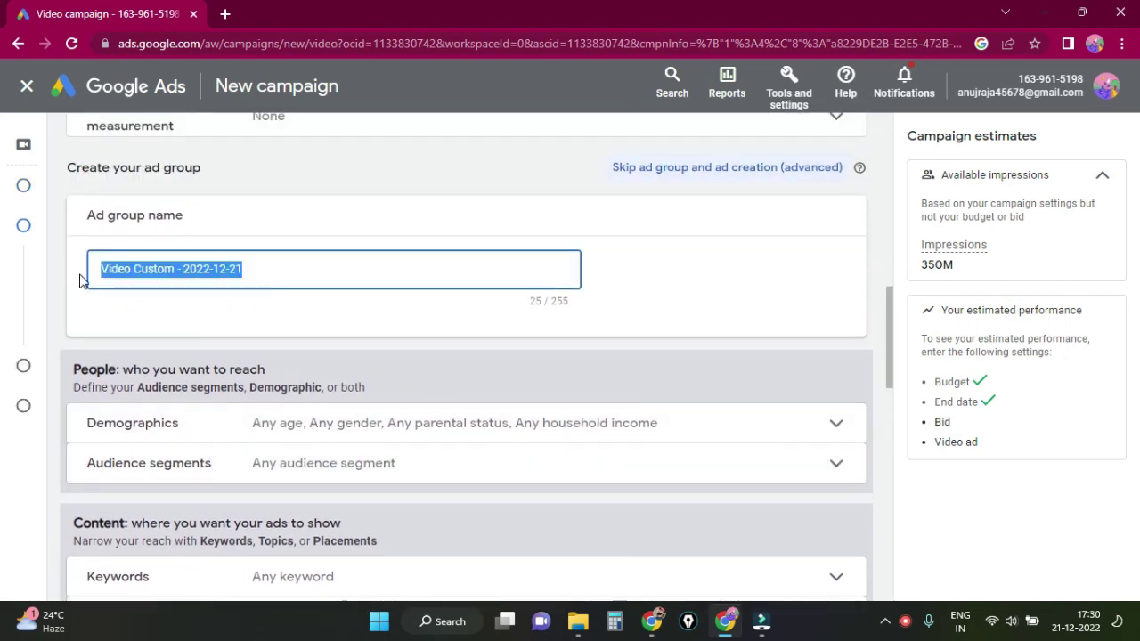
pyautogui.hotkey('ctrl', 'v')
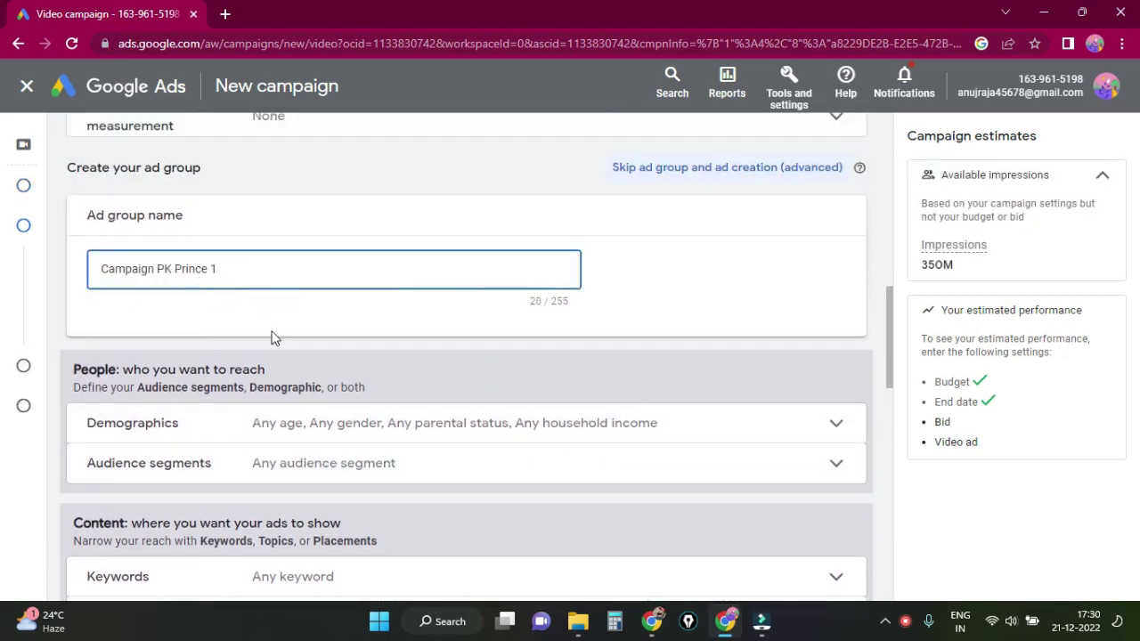
# In the ad group's Demographics, exclude the age ranges 45 - 54, 55 - 64 and 65+ from targeting.
pyautogui.scroll(-1, 300, 363)
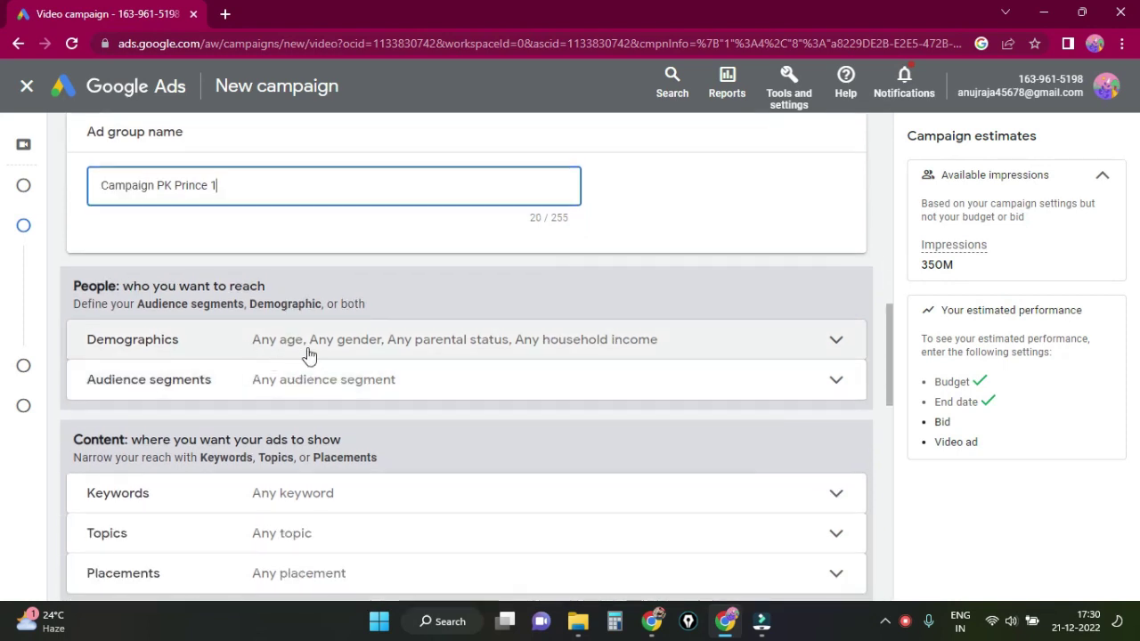
pyautogui.scroll(-1, 308, 355)
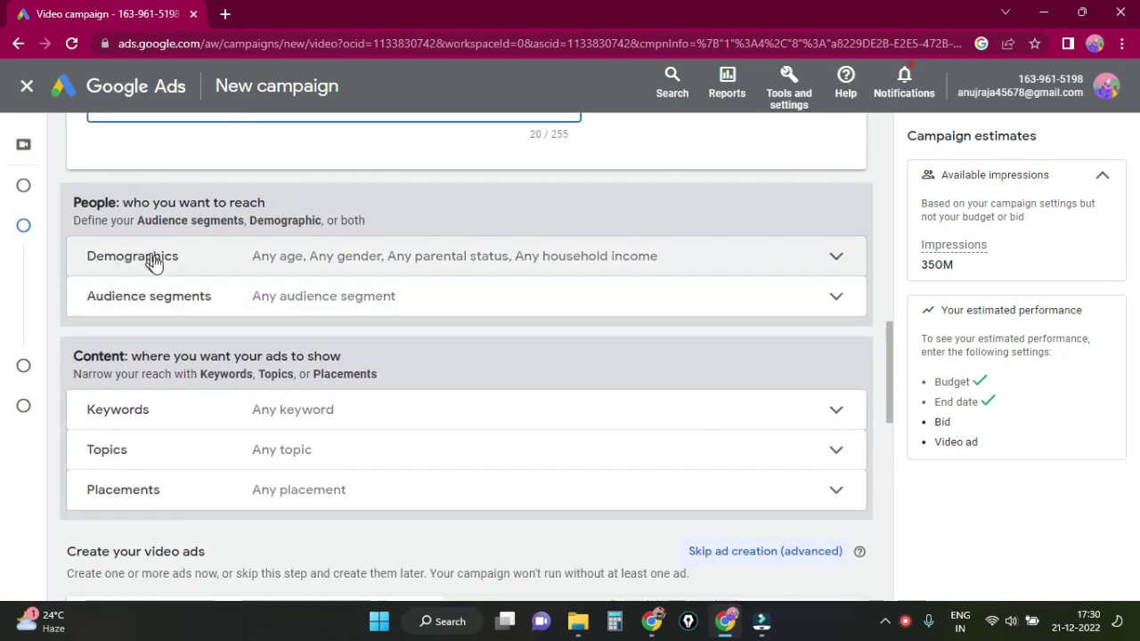
pyautogui.click(331, 264)
pyautogui.scroll(-1, 492, 311)
pyautogui.scroll(-1, 493, 311)
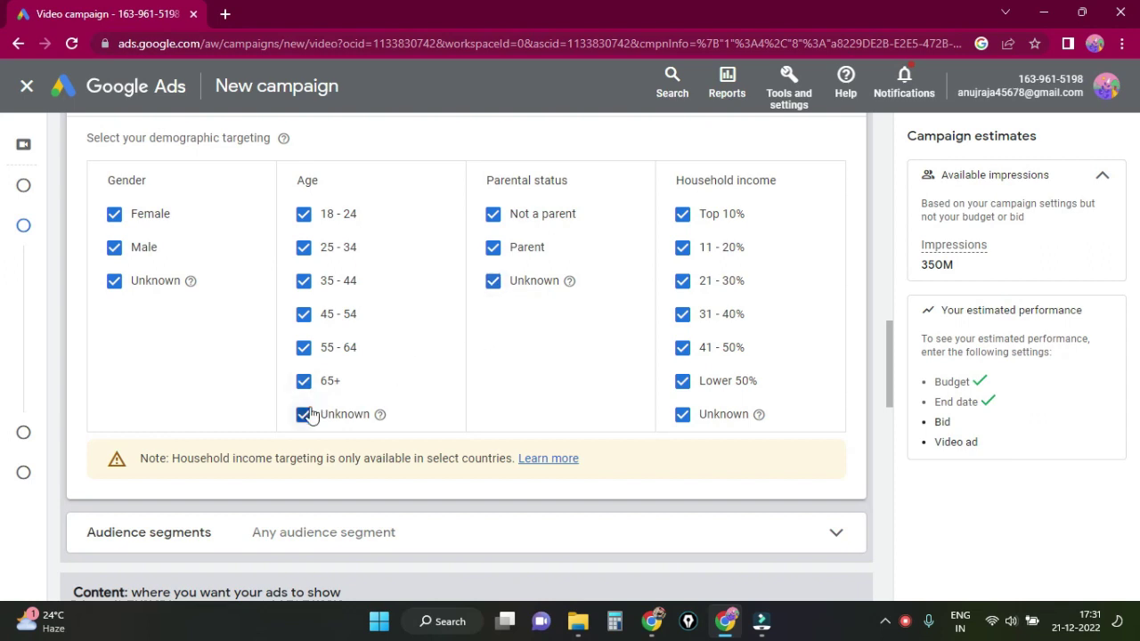
pyautogui.click(303, 382)
pyautogui.click(304, 347)
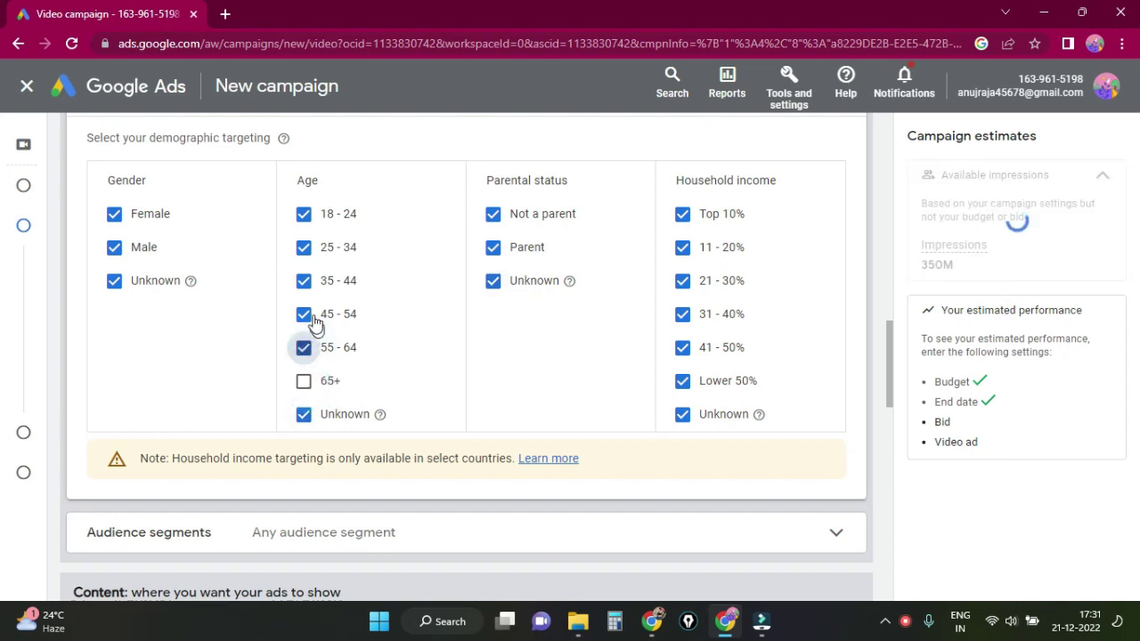
pyautogui.click(307, 315)
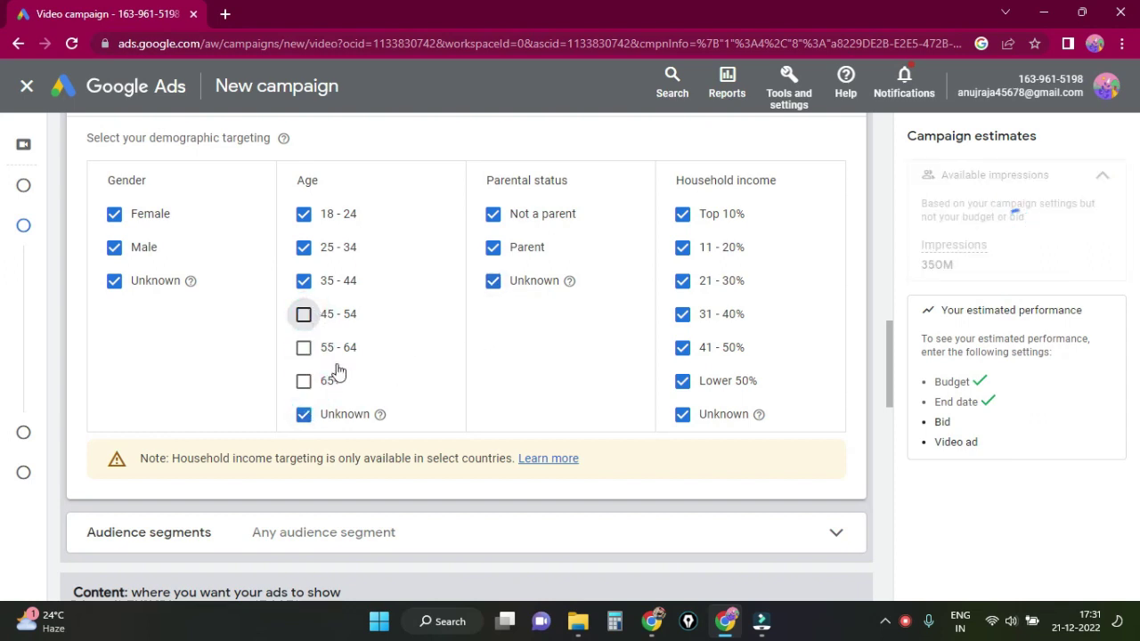
pyautogui.click(323, 283)
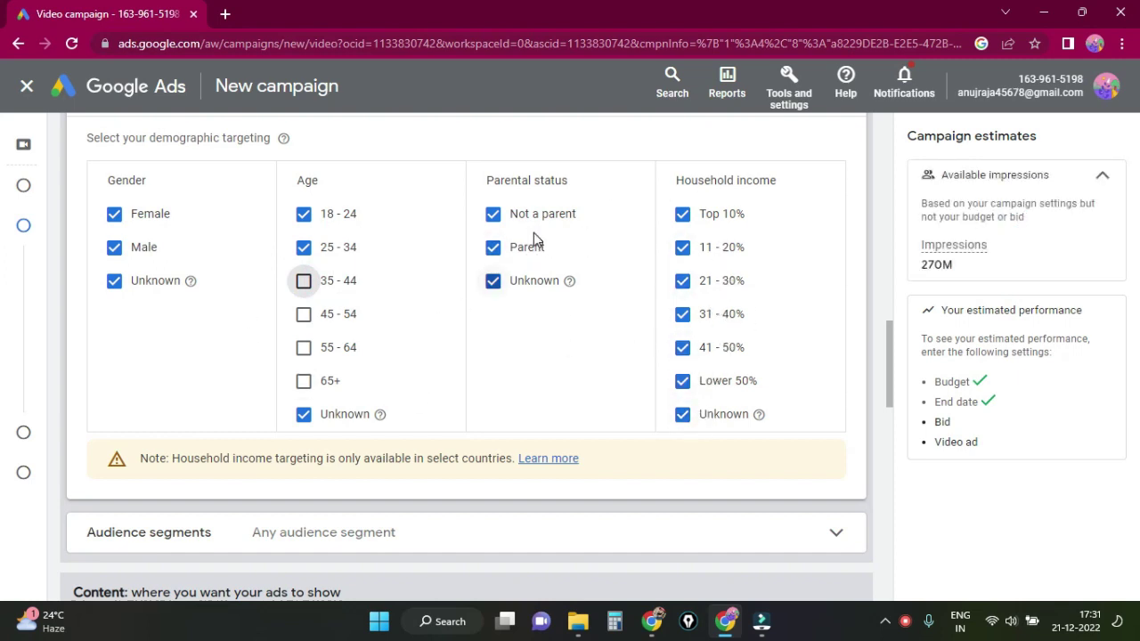
pyautogui.click(313, 283)
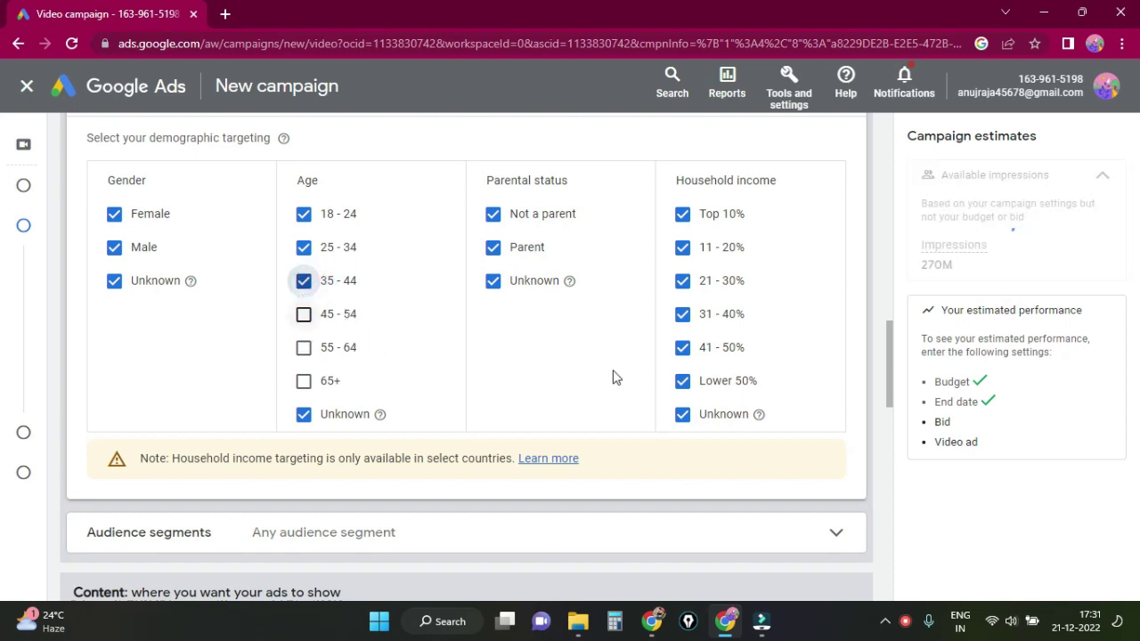
pyautogui.scroll(1, 613, 378)
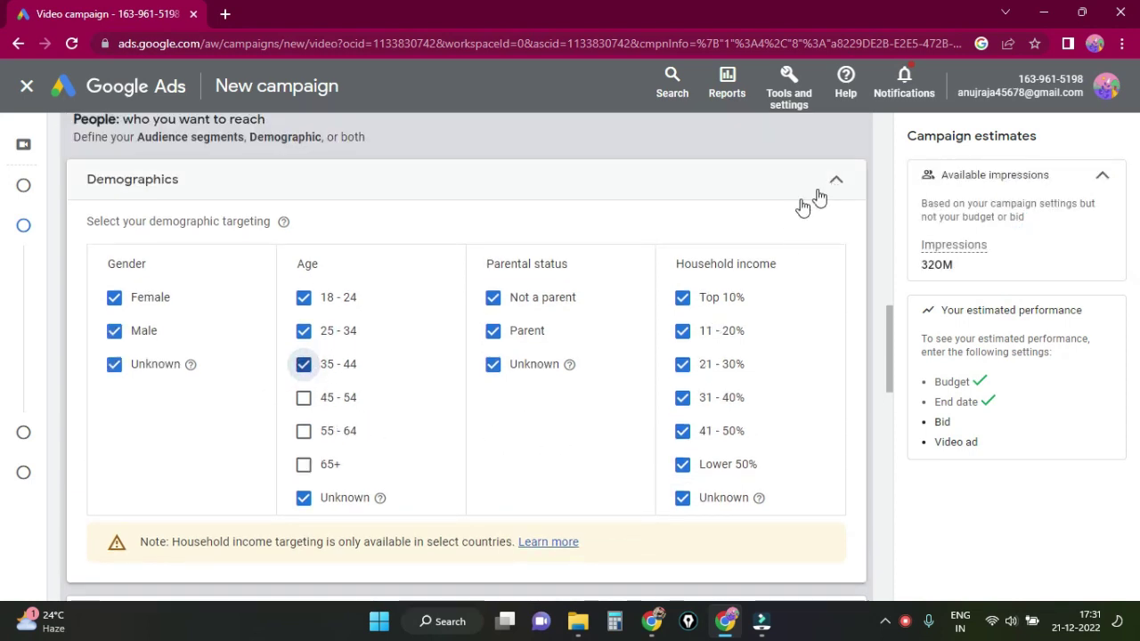
pyautogui.click(322, 375)
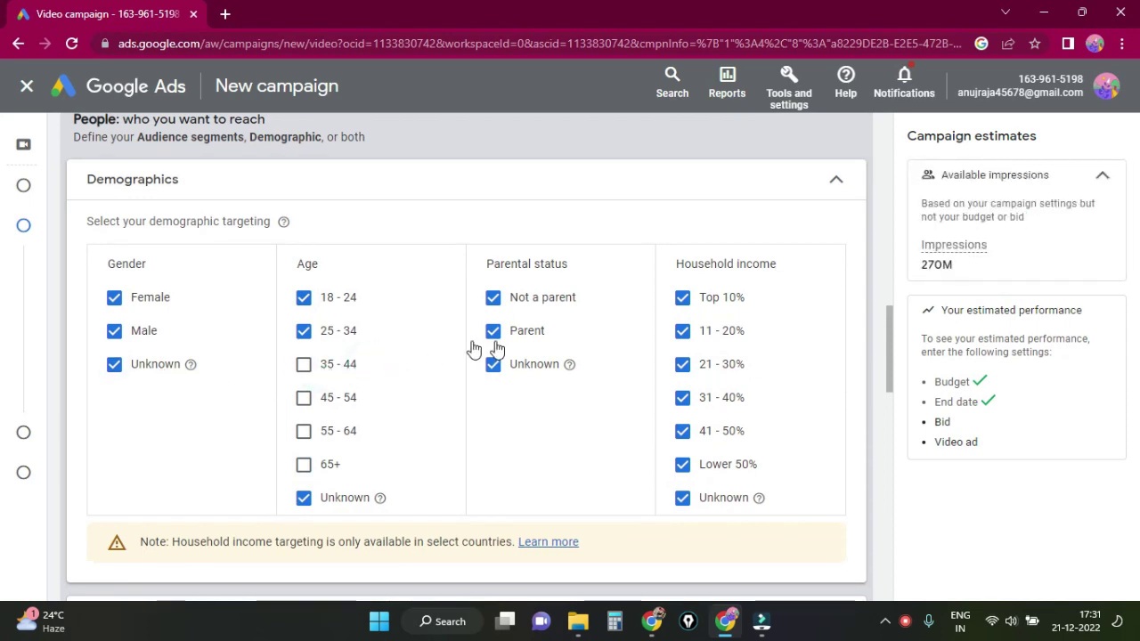
pyautogui.click(305, 365)
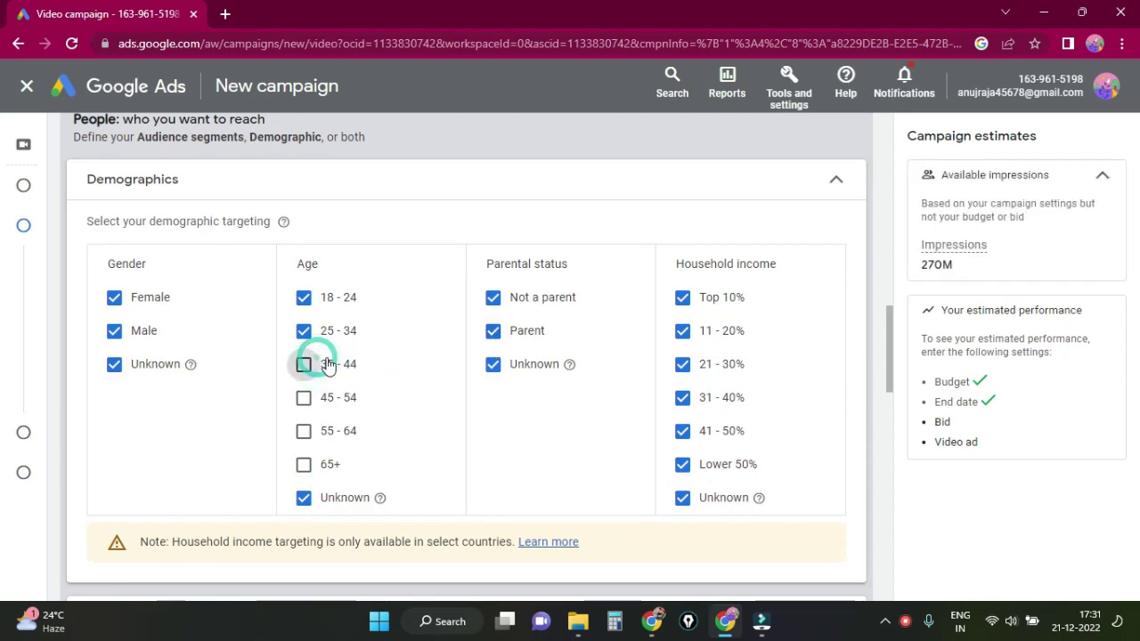
# Search the audience segments for "tech" and target Financial Industry, Technology Industry, Social Media Enthusiasts, Technology and Education.
pyautogui.click(842, 189)
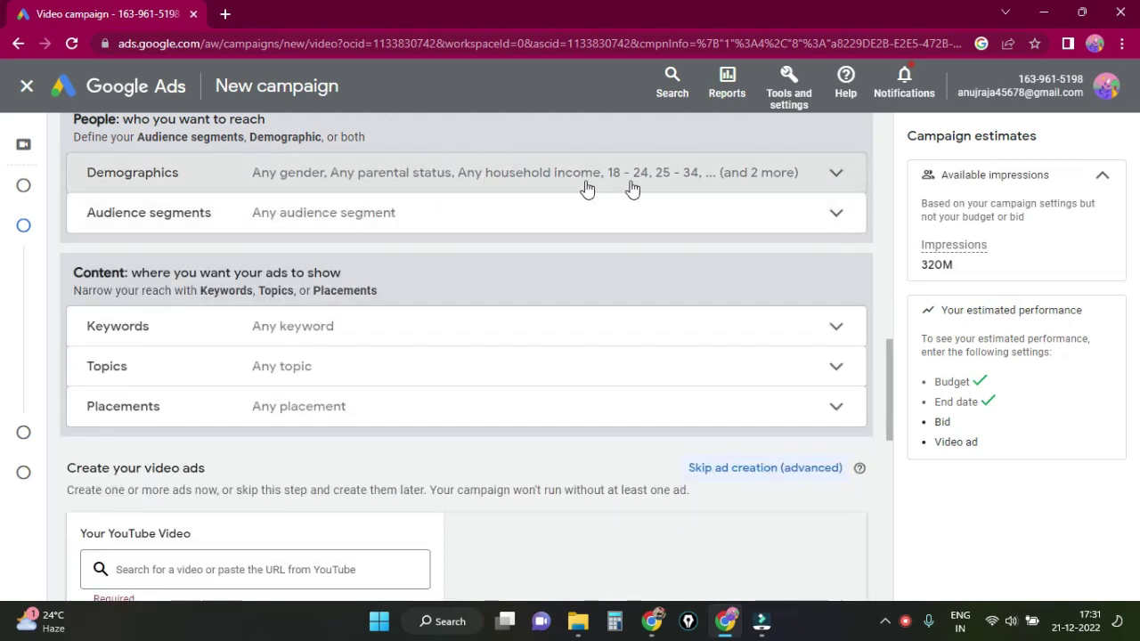
pyautogui.click(469, 218)
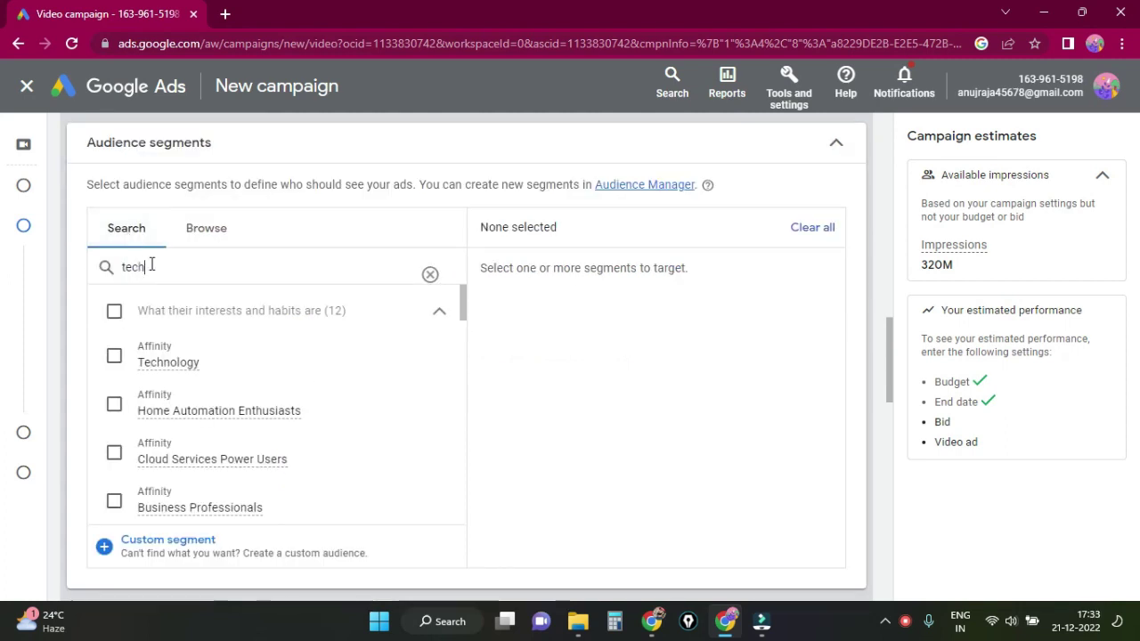
pyautogui.moveTo(153, 267); pyautogui.dragTo(122, 267)
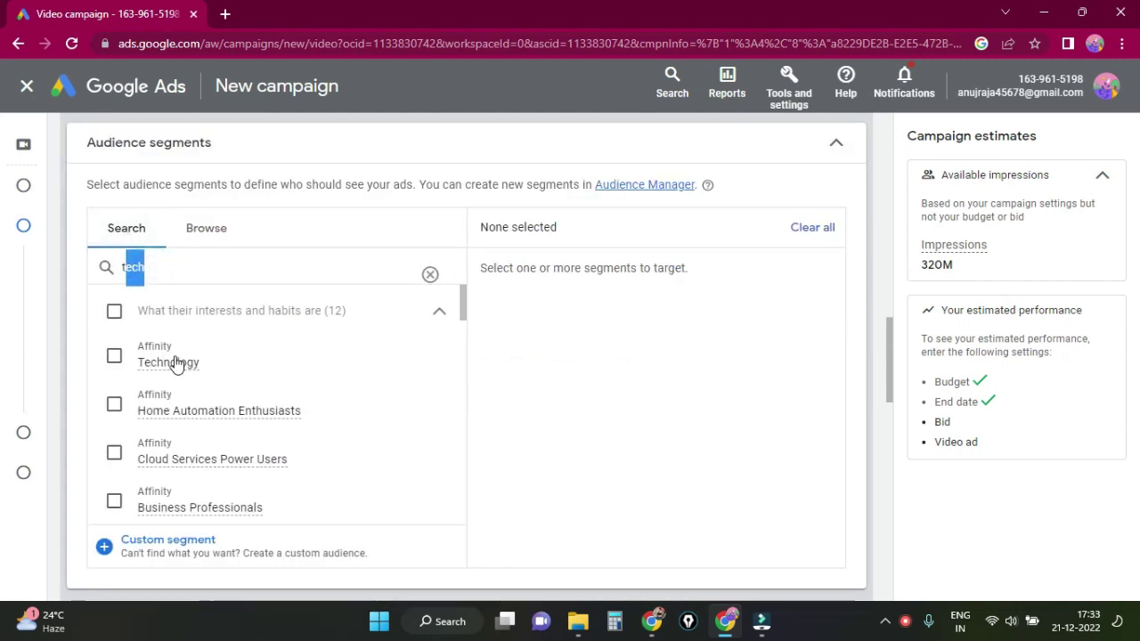
pyautogui.moveTo(176, 366)
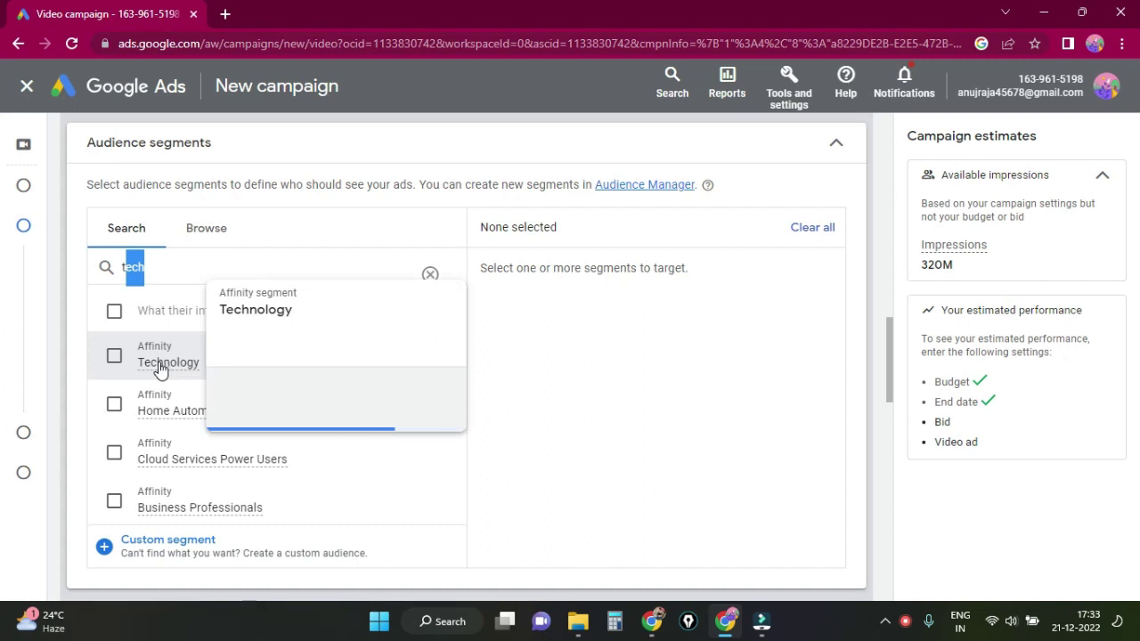
pyautogui.click(114, 356)
pyautogui.click(114, 357)
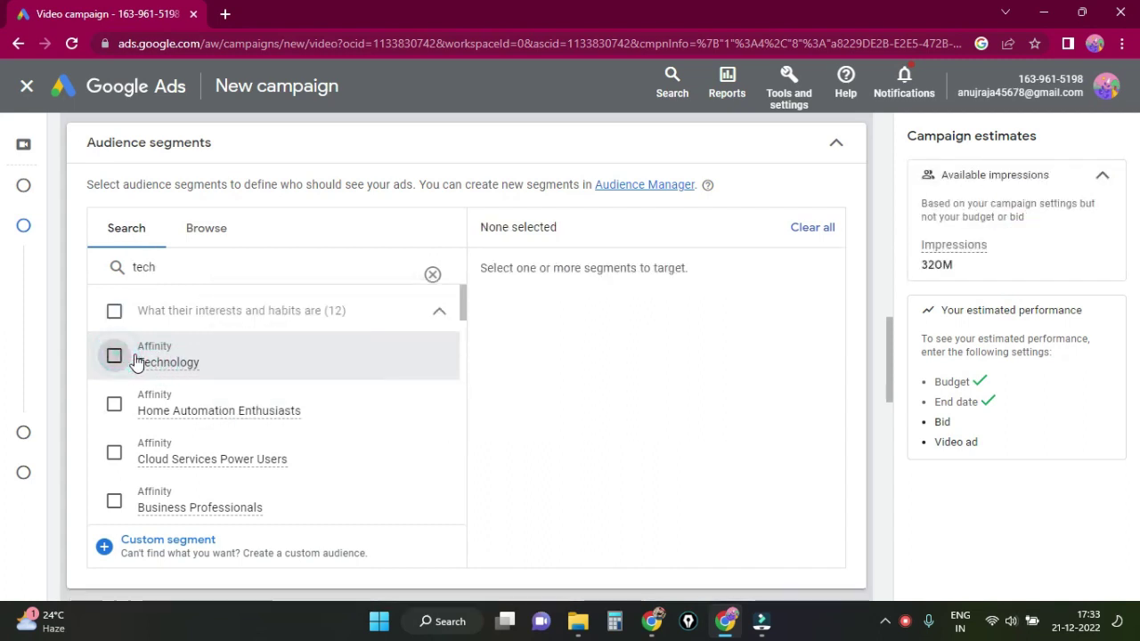
pyautogui.click(114, 356)
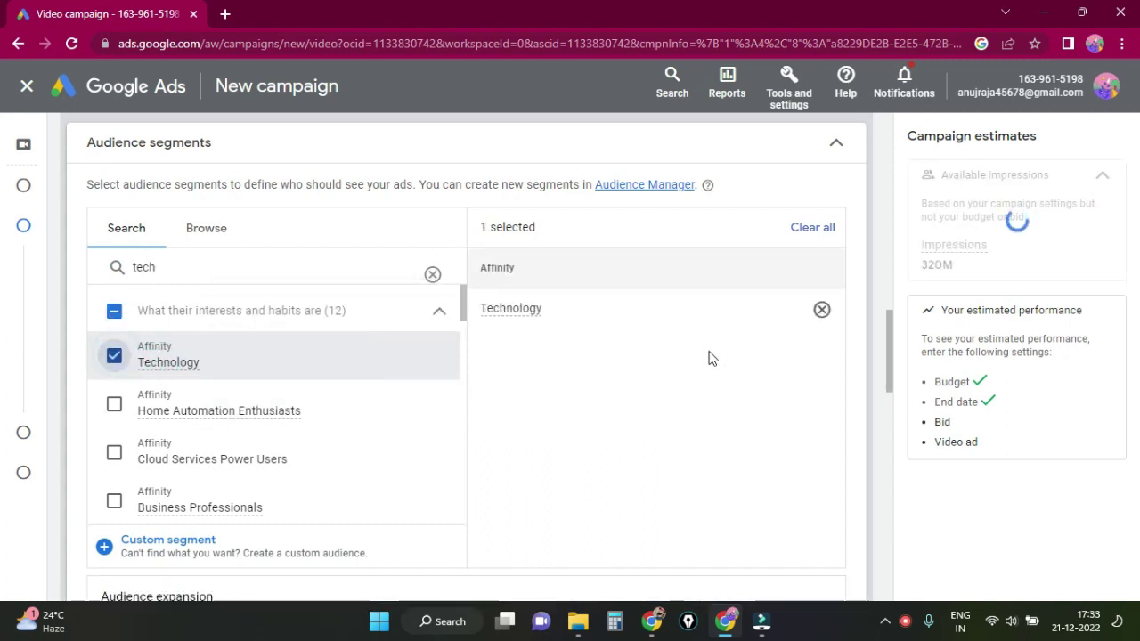
pyautogui.click(308, 365)
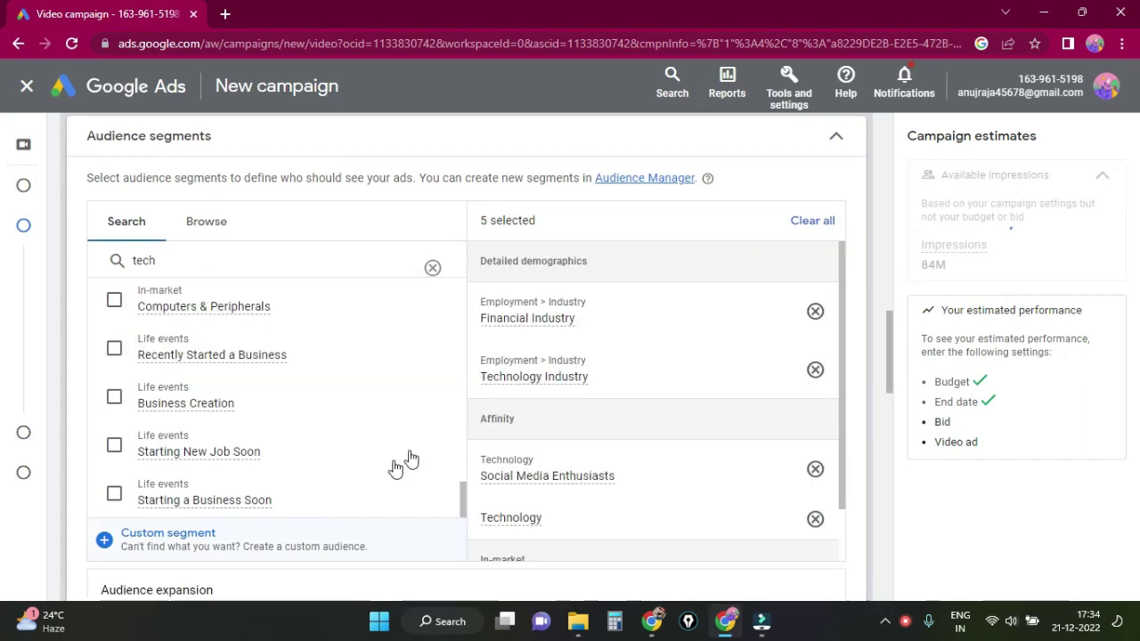
# Review the list of selected audience segments for the ad group and collapse the Audience segments section.
pyautogui.scroll(3, 654, 369)
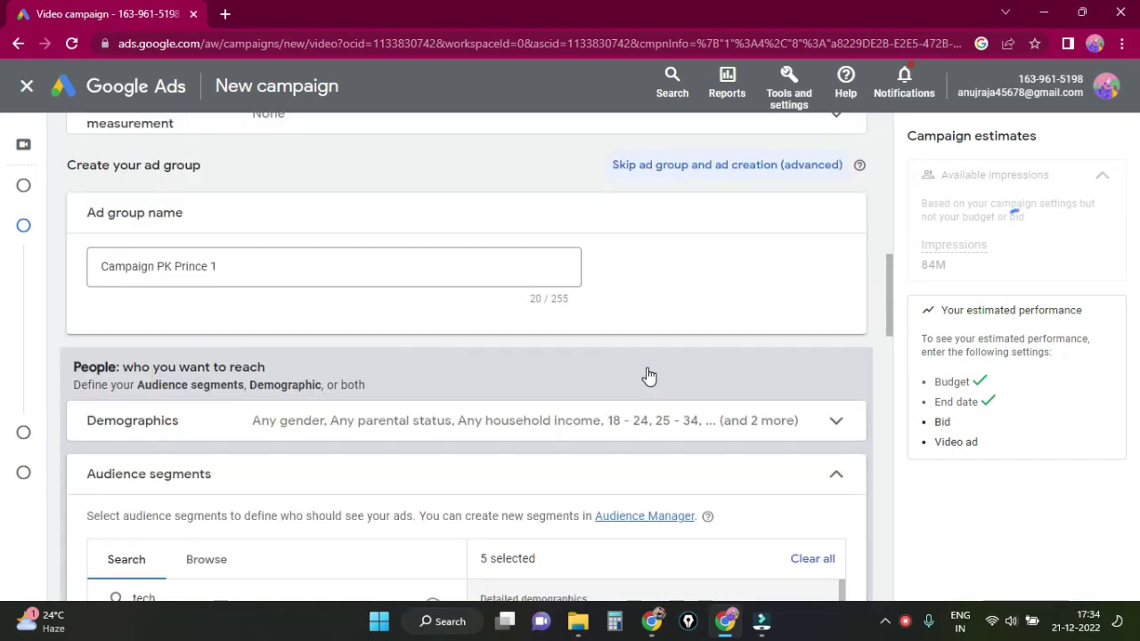
pyautogui.scroll(-3, 641, 375)
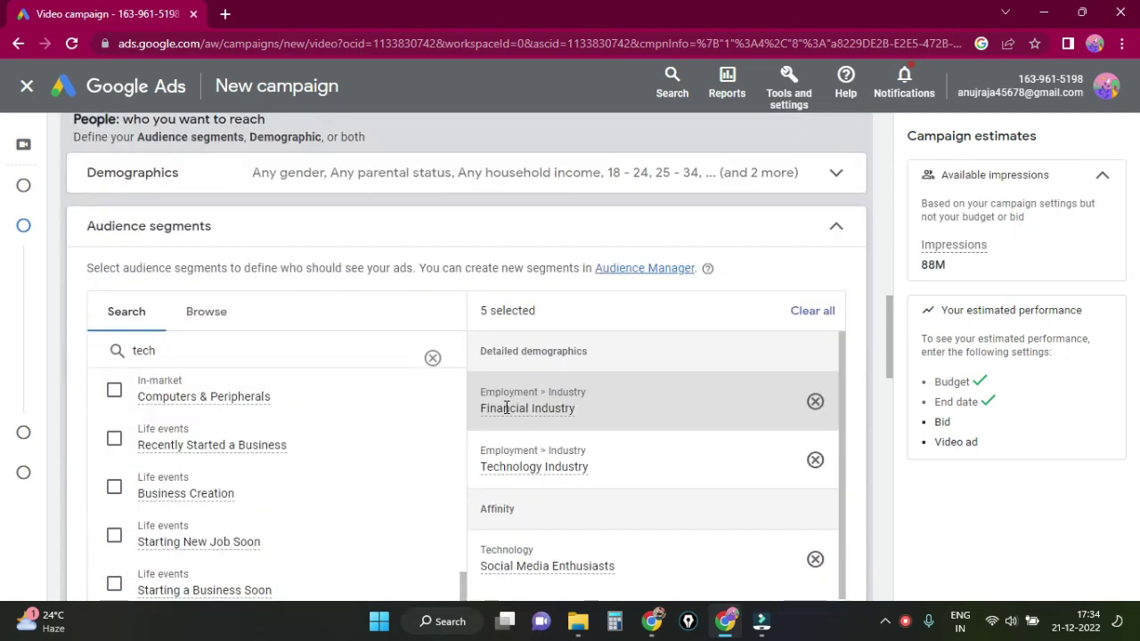
pyautogui.moveTo(605, 443)
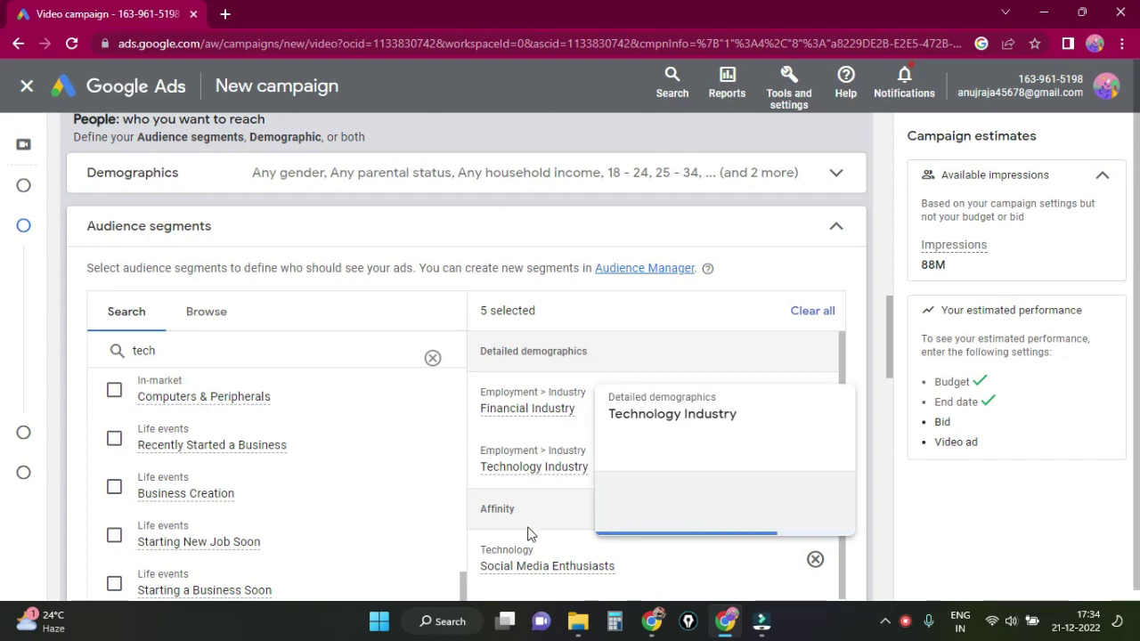
pyautogui.scroll(2, 680, 547)
pyautogui.scroll(-1, 685, 536)
pyautogui.scroll(-4, 685, 537)
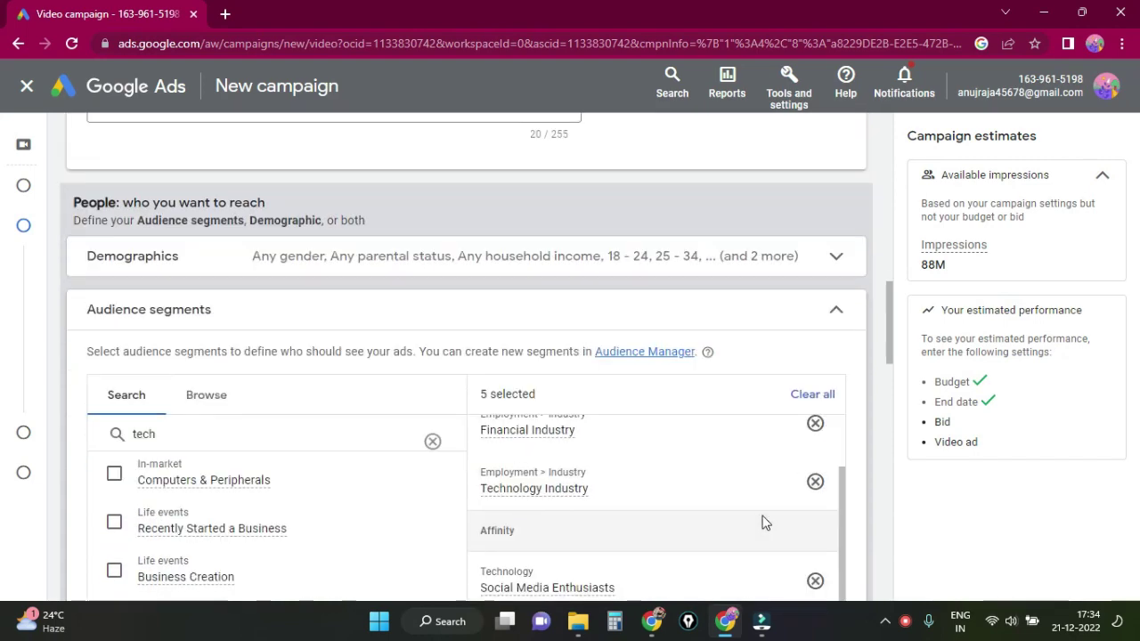
pyautogui.scroll(1, 650, 428)
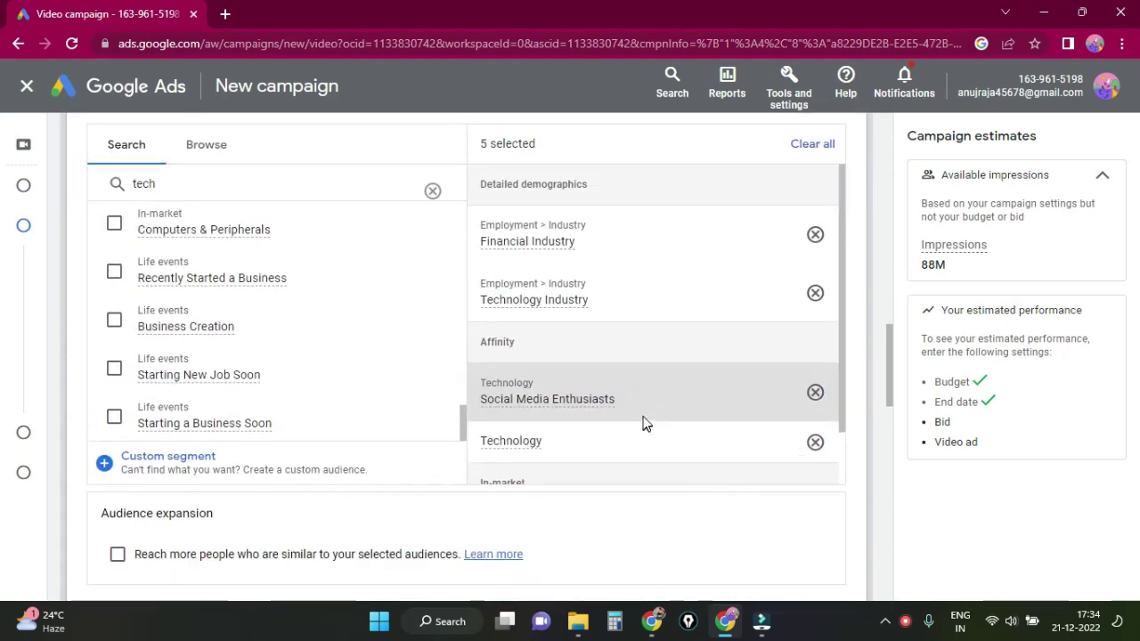
pyautogui.scroll(3, 645, 422)
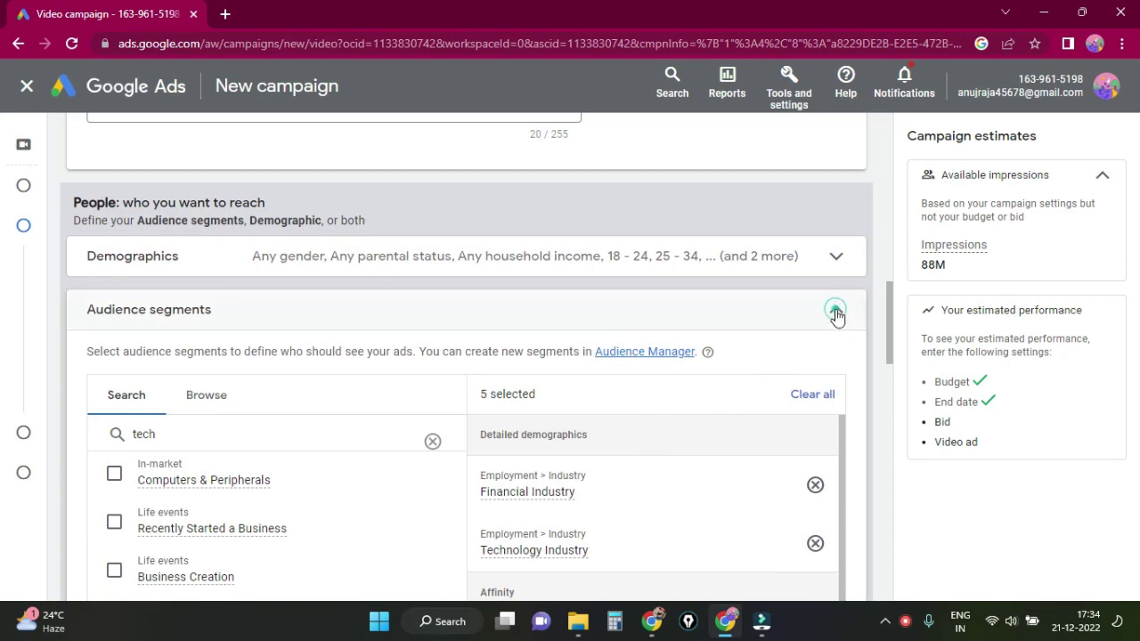
pyautogui.click(836, 312)
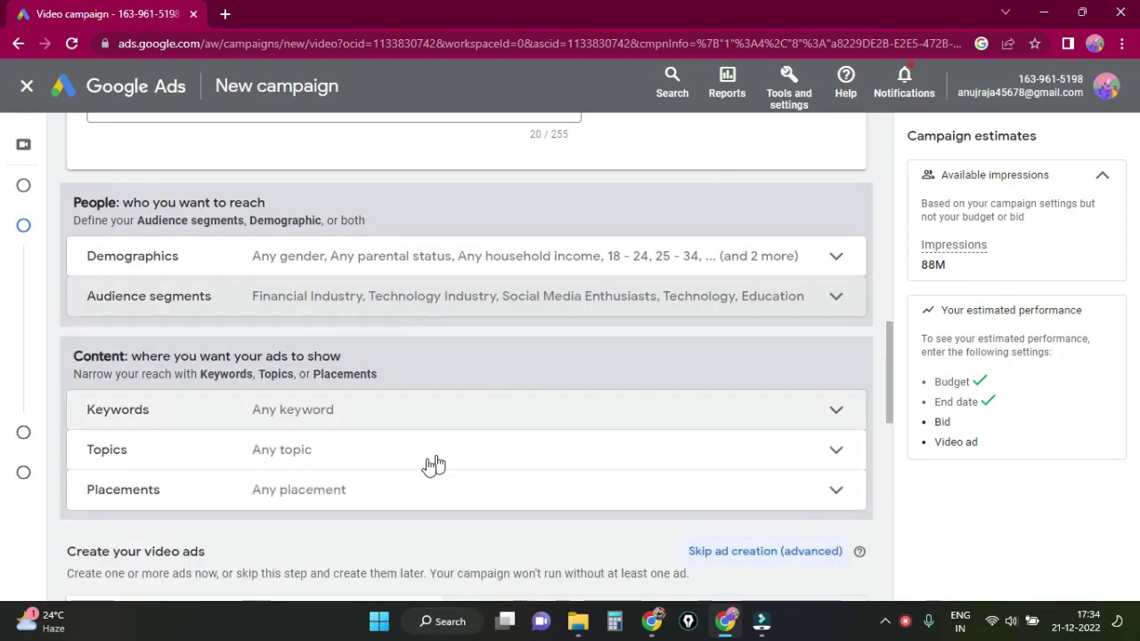
# Open Telegram from the desktop's File folder for the video link and add the Koo App YouTube video to the ad.
pyautogui.scroll(-2, 377, 471)
pyautogui.scroll(-2, 406, 468)
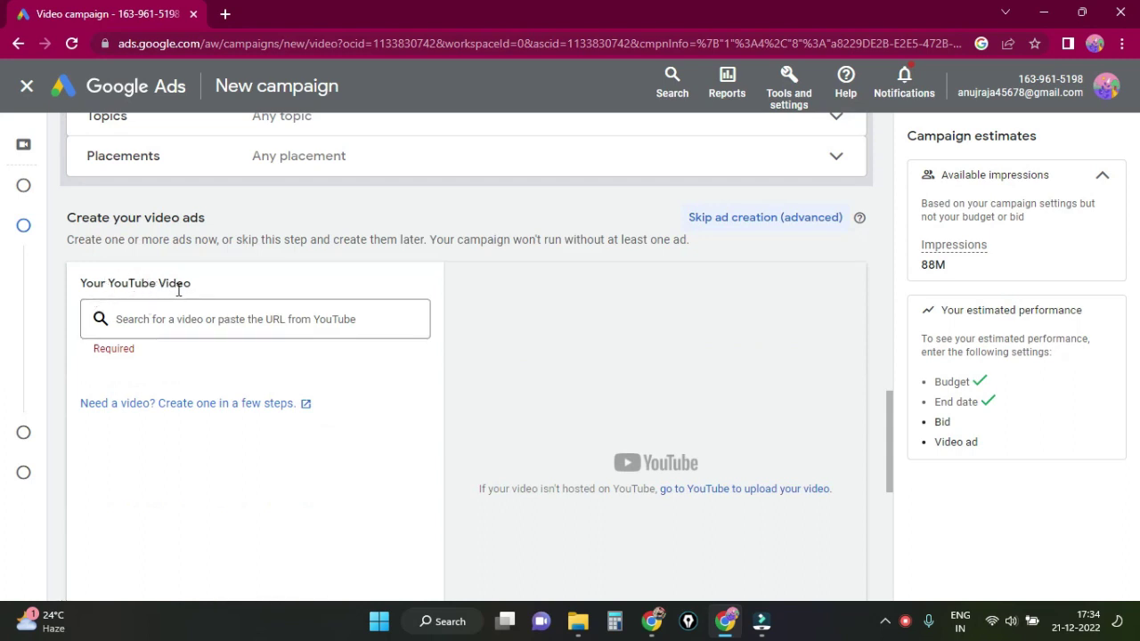
pyautogui.click(196, 323)
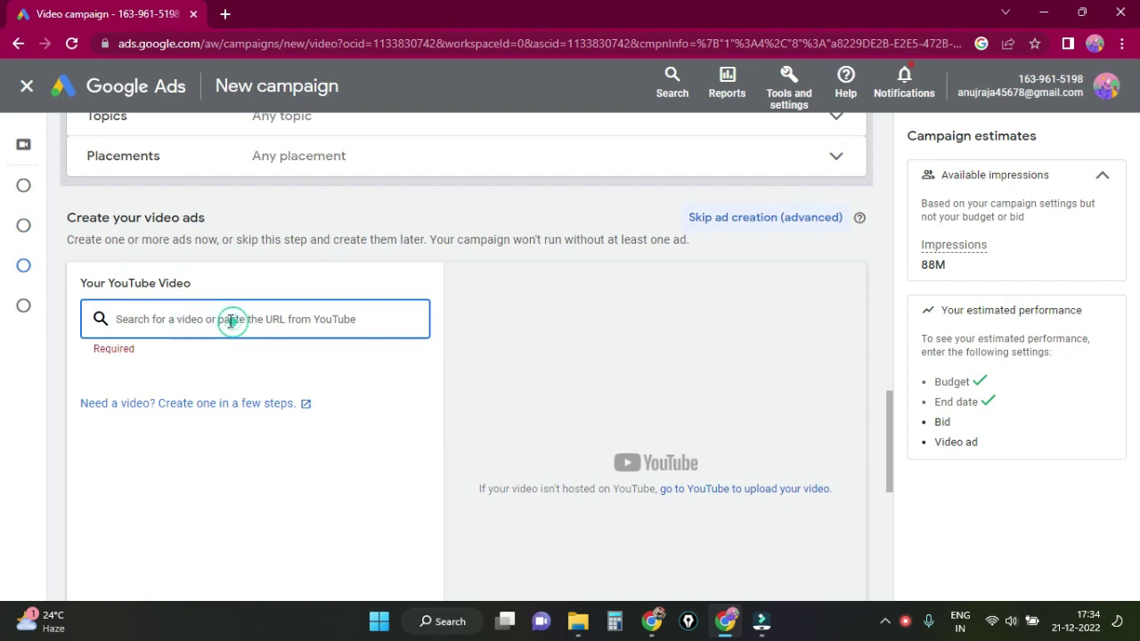
pyautogui.click(578, 620)
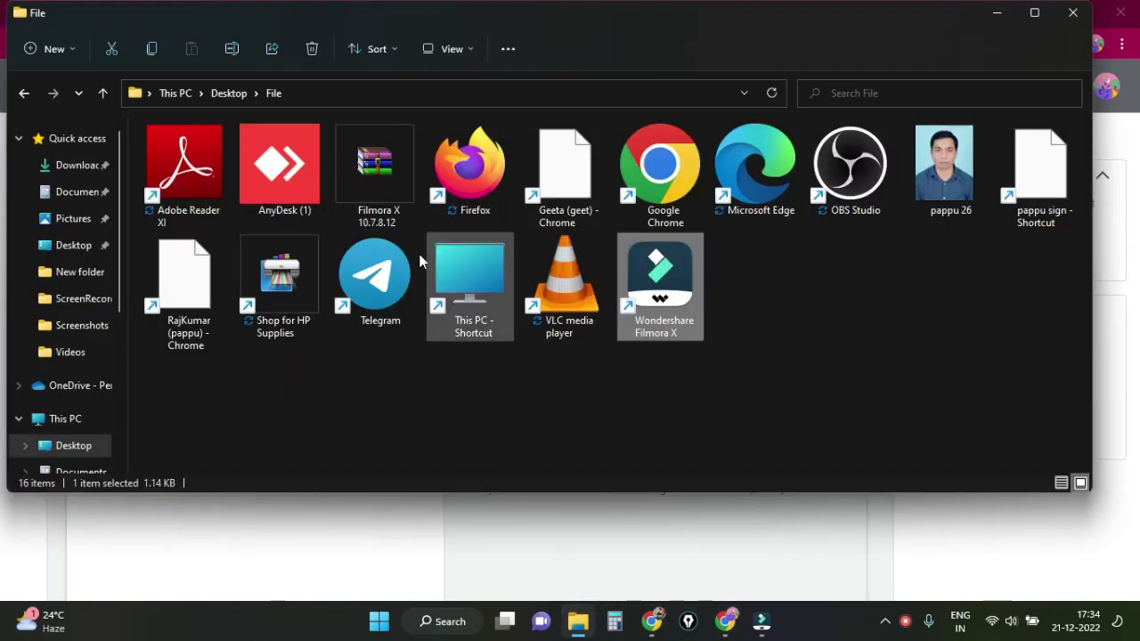
pyautogui.click(397, 272)
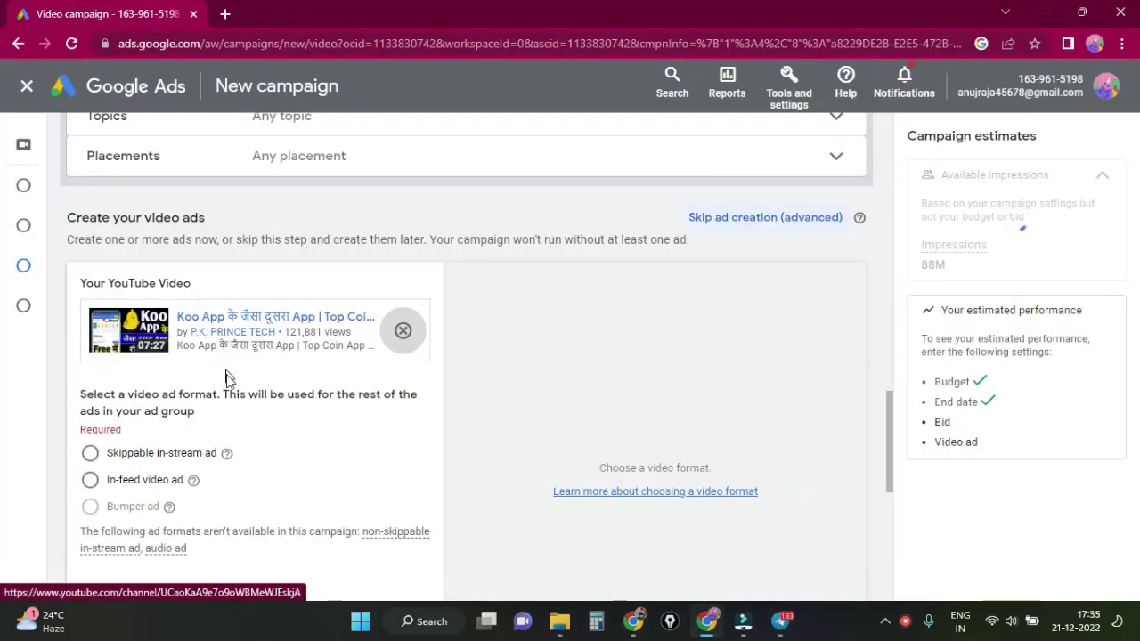
# Choose In-feed video ad as the video ad format and look over its preview and thumbnail options.
pyautogui.scroll(-1, 333, 463)
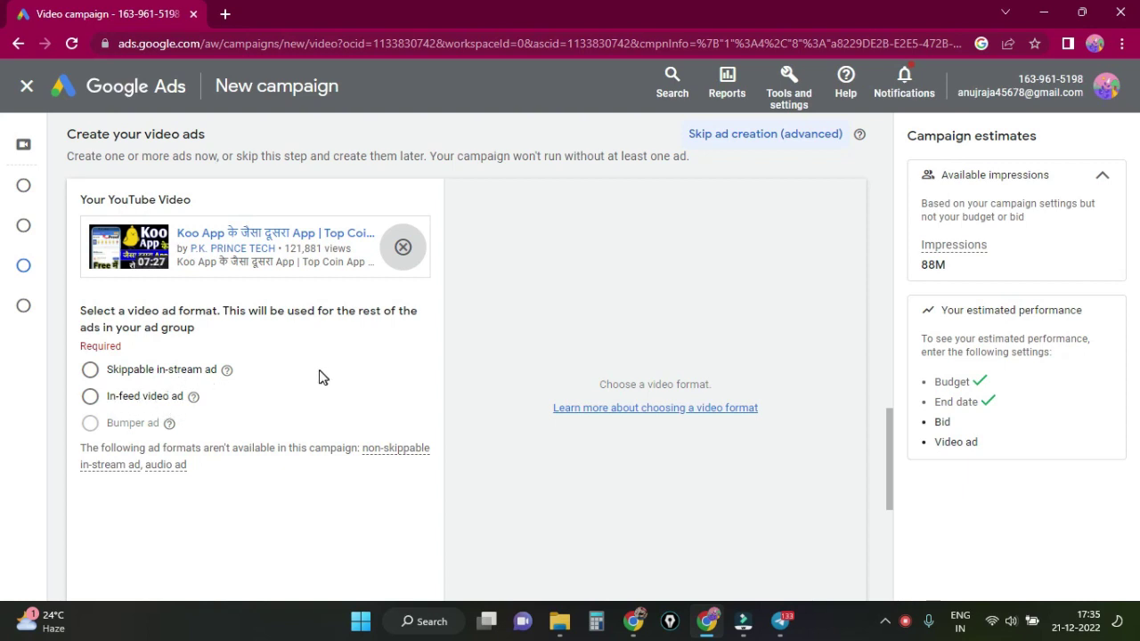
pyautogui.click(138, 401)
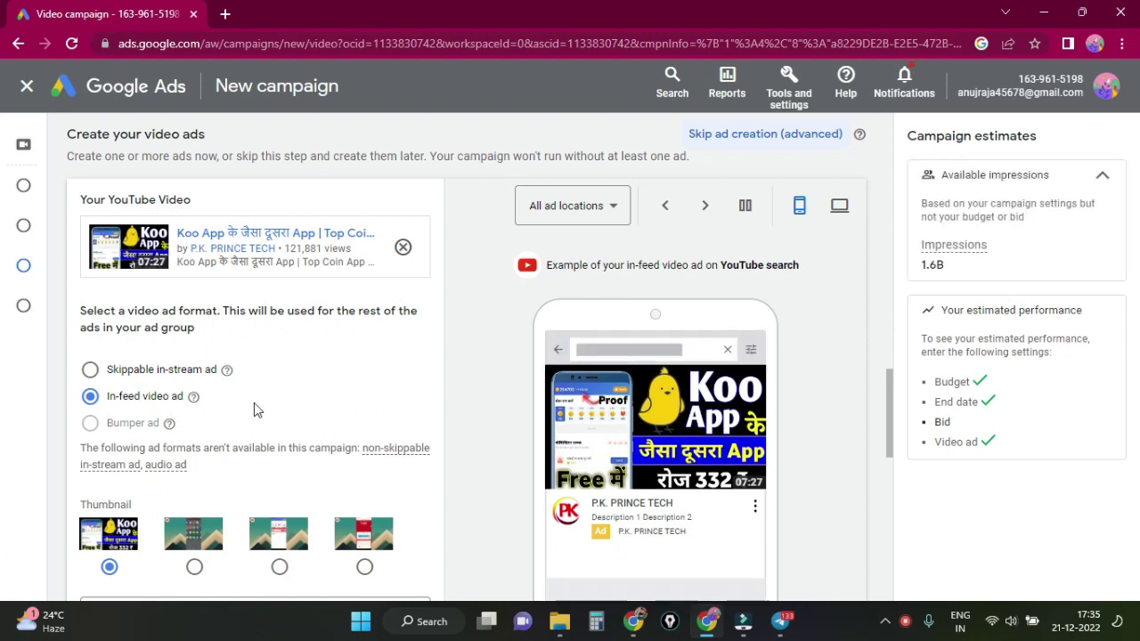
pyautogui.scroll(-1, 254, 402)
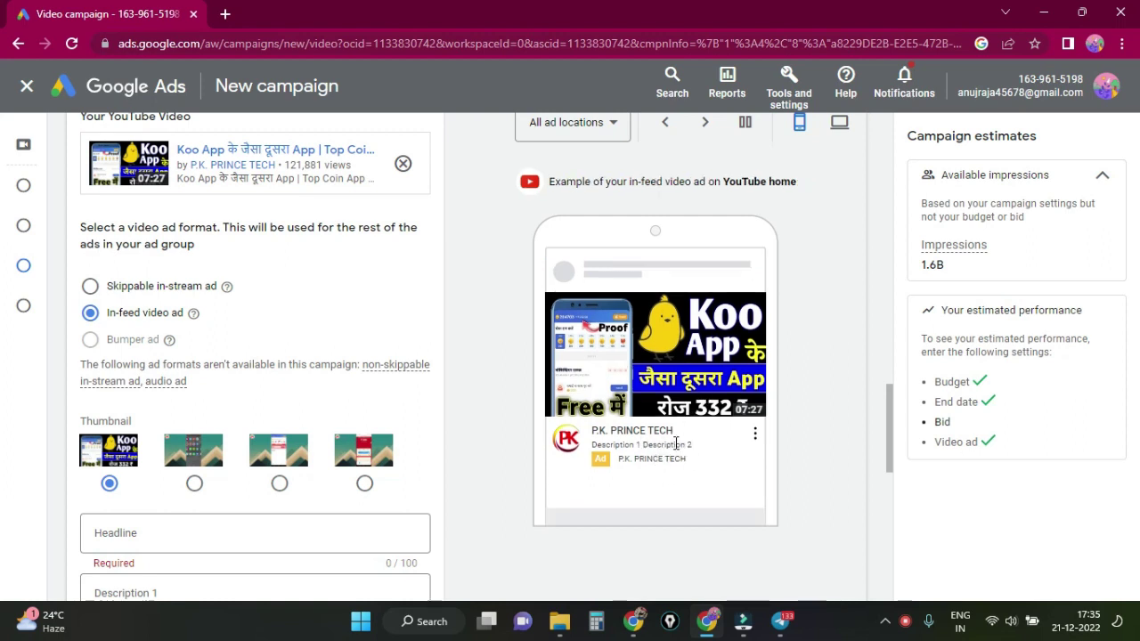
pyautogui.scroll(-1, 223, 365)
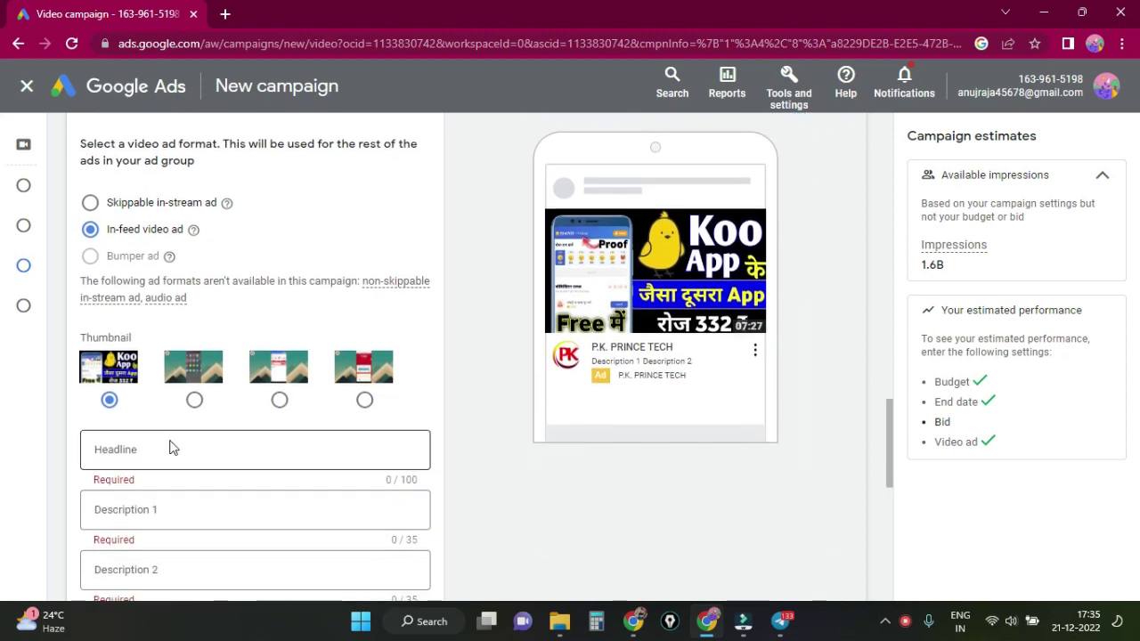
# Enter the headline "Best Earning App Earn 1000 Par Day", Description 1 "Easy To Earn" and Description 2 "Harry Up".
pyautogui.scroll(-1, 170, 437)
pyautogui.click(167, 365)
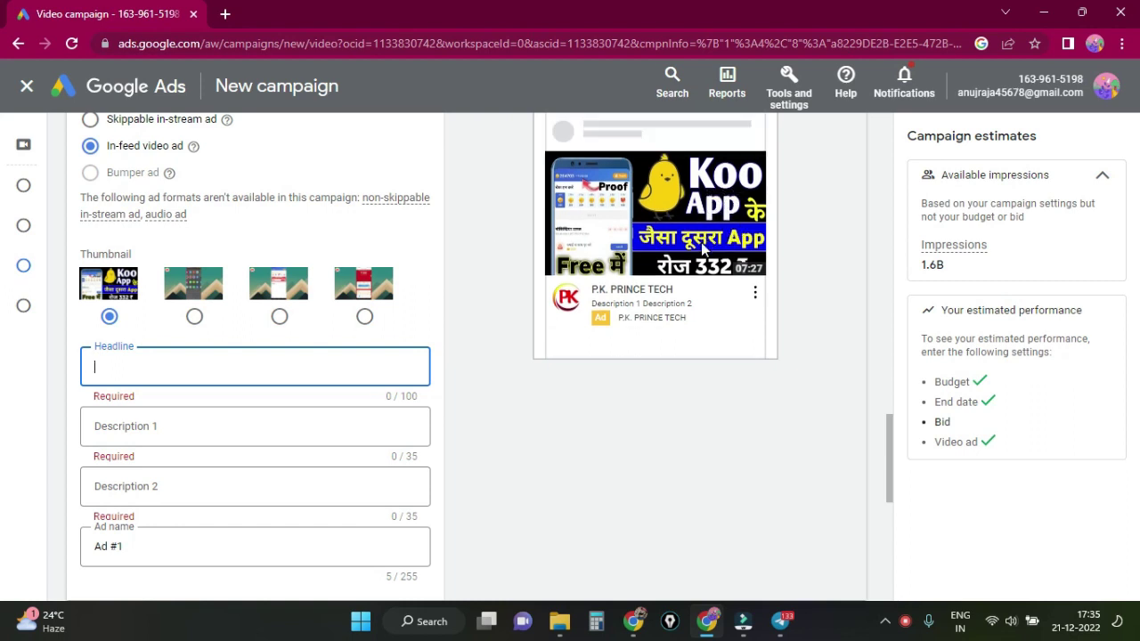
pyautogui.click(123, 361)
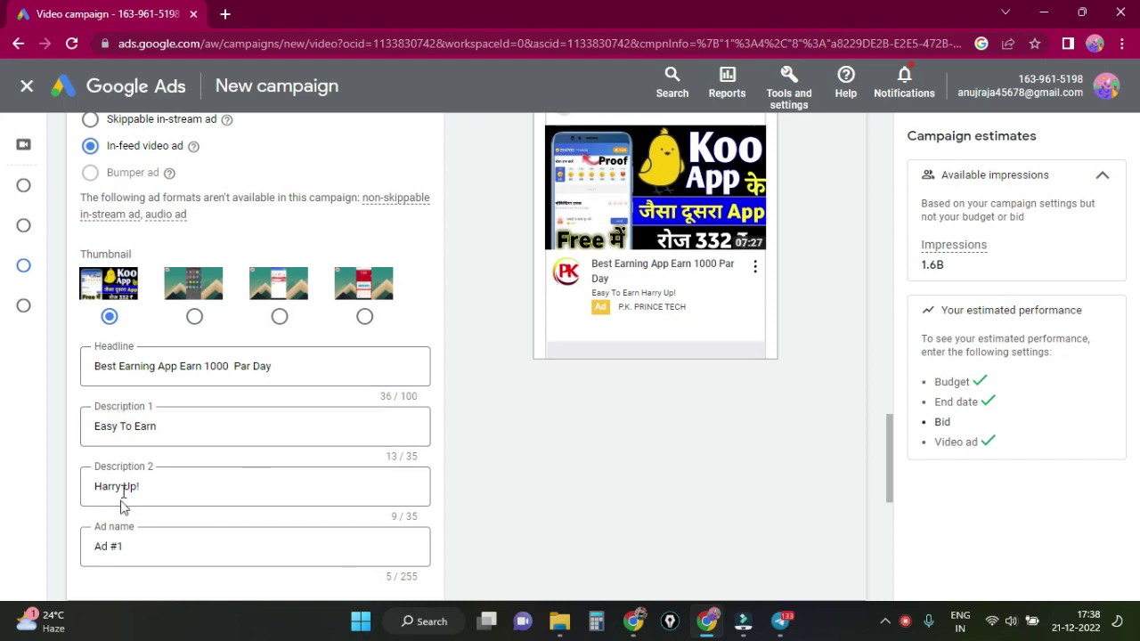
pyautogui.click(147, 488)
pyautogui.press('BackSpace')
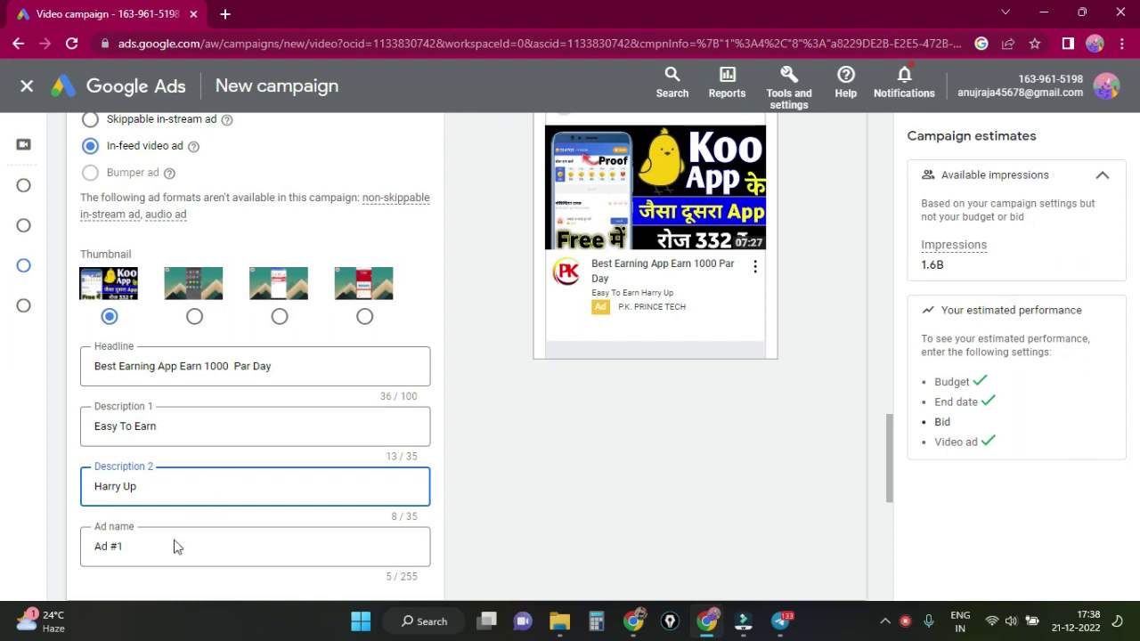
# Replace the ad name with a copy of the headline text and check the in-feed ad preview.
pyautogui.click(289, 366)
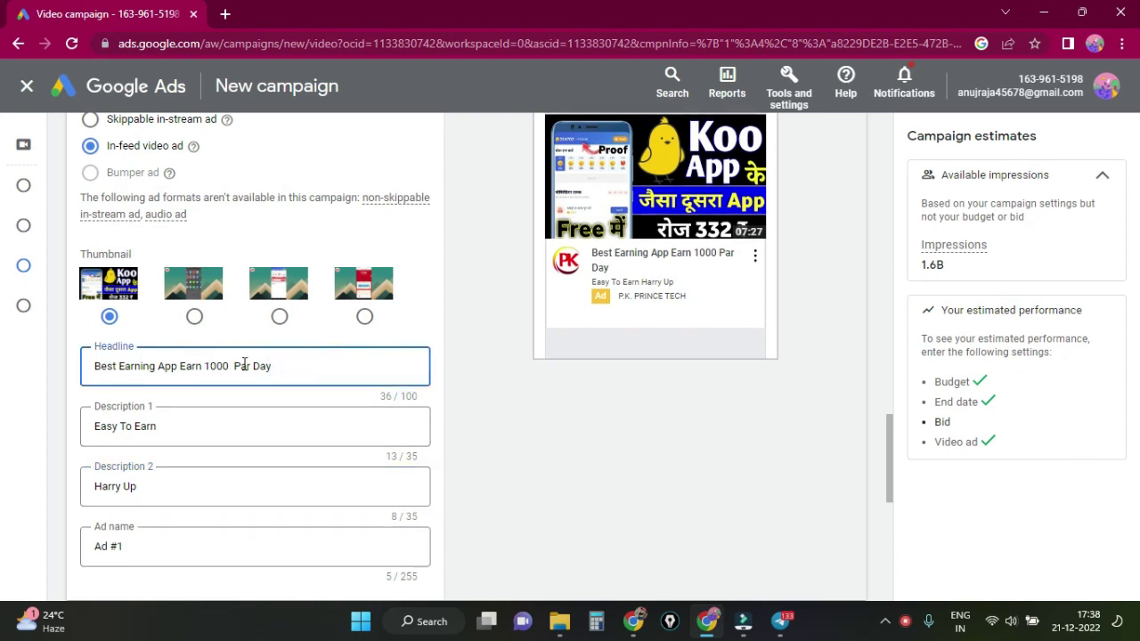
pyautogui.moveTo(280, 366); pyautogui.dragTo(84, 350)
pyautogui.hotkey('ctrl', 'c')
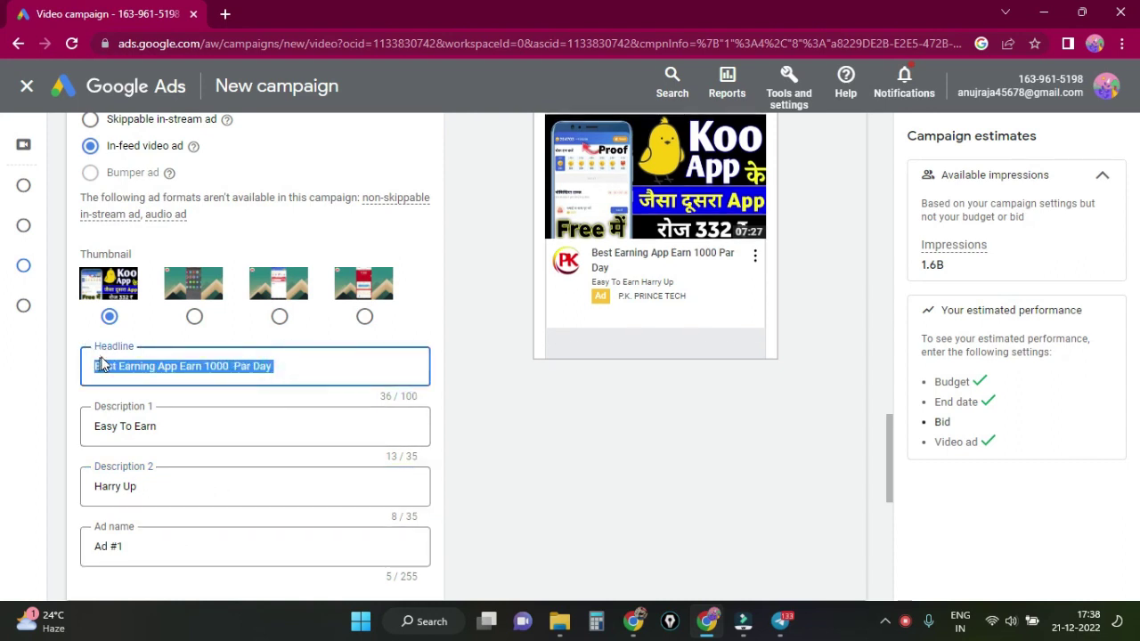
pyautogui.scroll(-2, 134, 485)
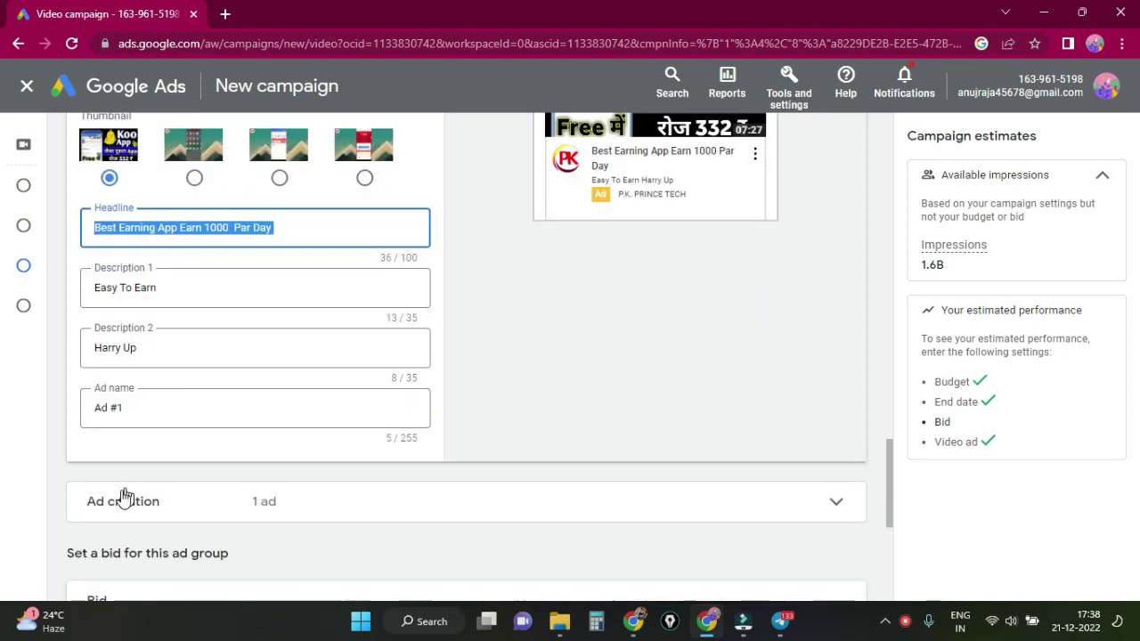
pyautogui.moveTo(153, 377); pyautogui.dragTo(61, 375)
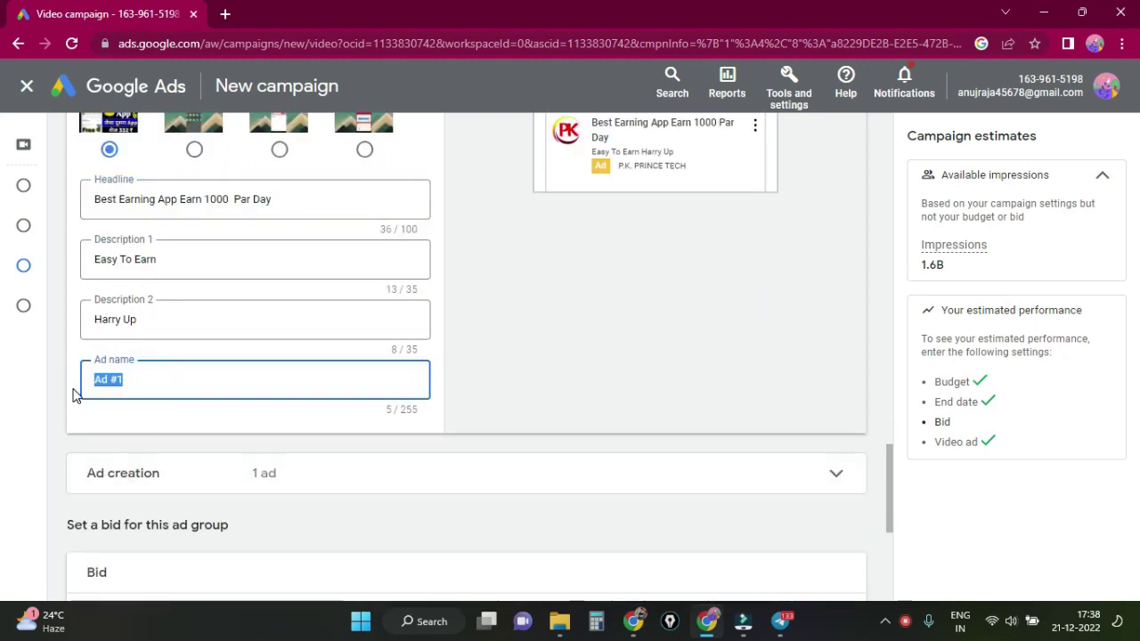
pyautogui.hotkey('ctrl', 'v')
pyautogui.scroll(5, 406, 408)
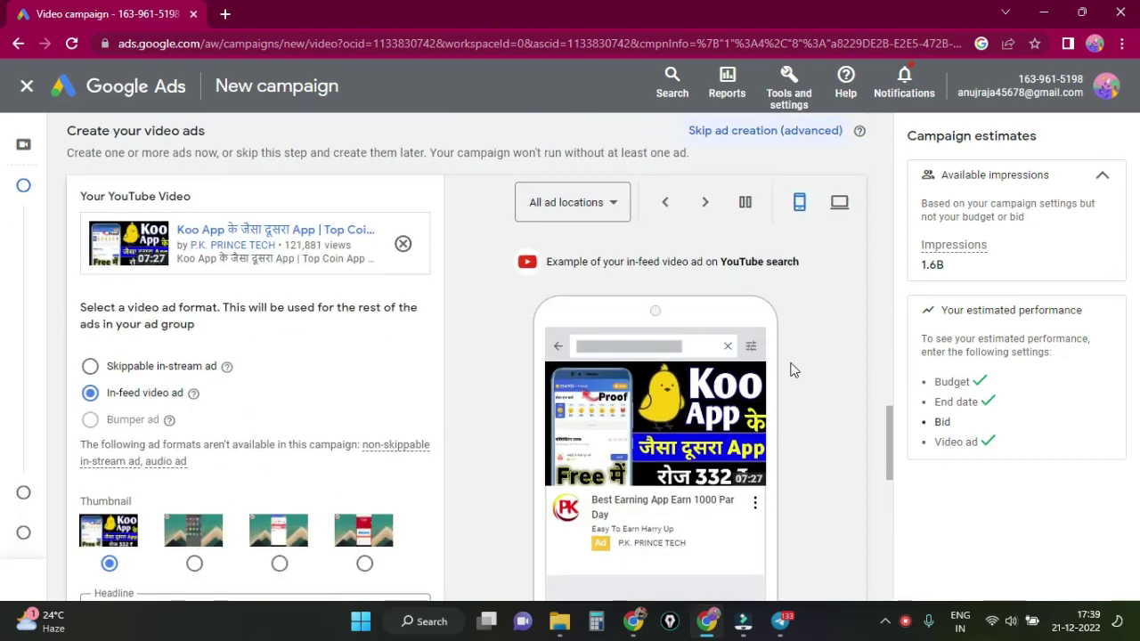
# Examine the in-feed ad preview's headline and description text, and compare its mobile and desktop views.
pyautogui.scroll(-1, 792, 369)
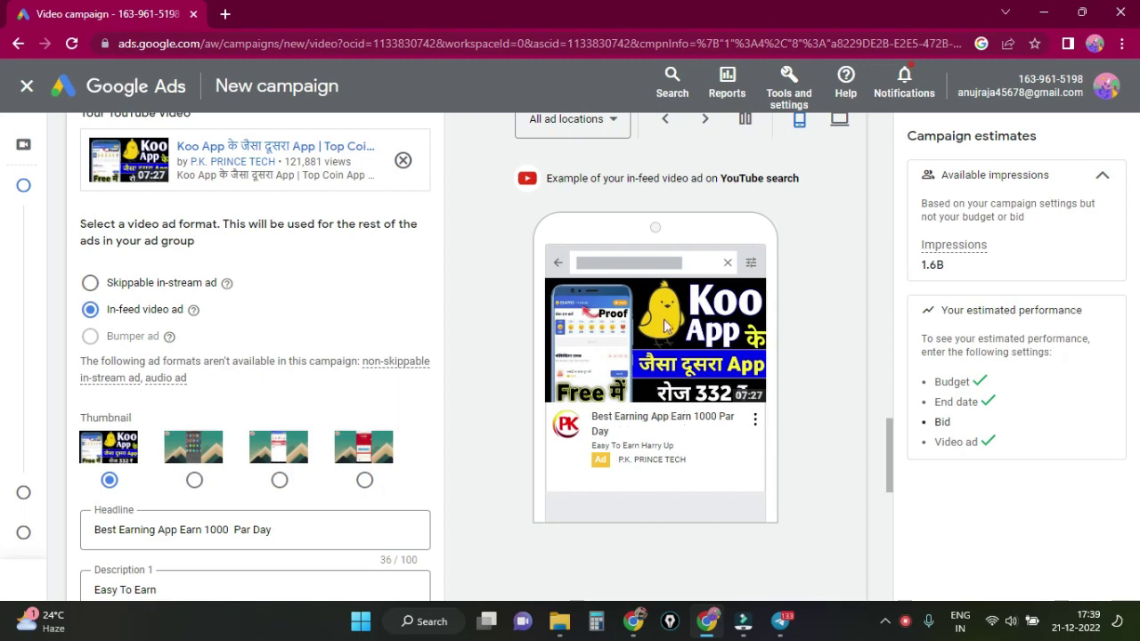
pyautogui.moveTo(588, 424); pyautogui.dragTo(721, 438)
pyautogui.click(637, 497)
pyautogui.scroll(2, 787, 352)
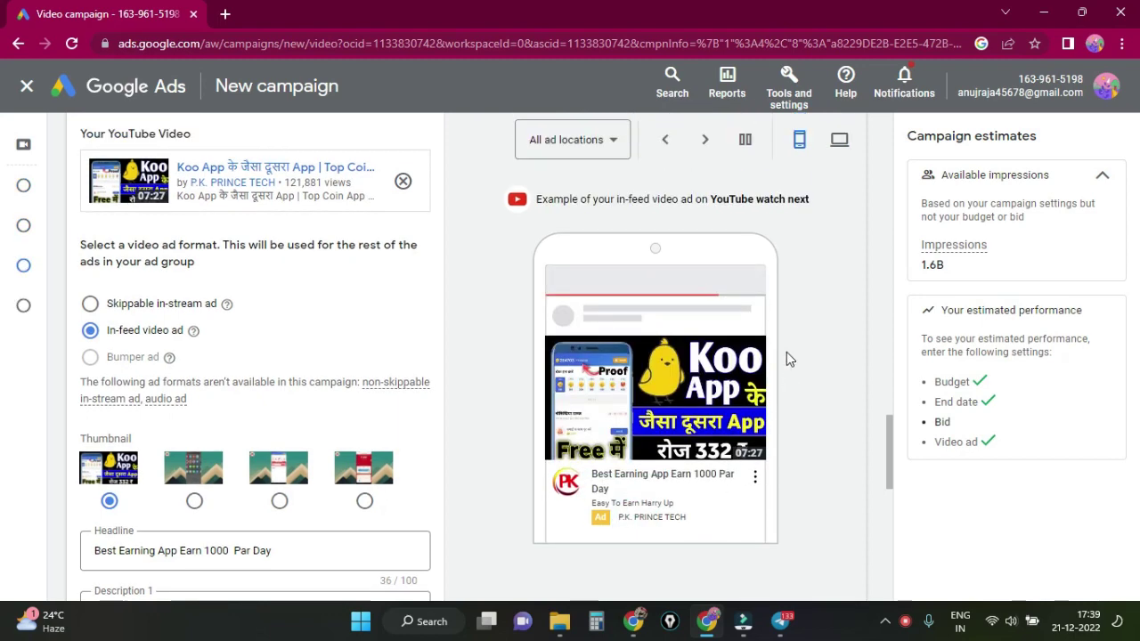
pyautogui.click(839, 289)
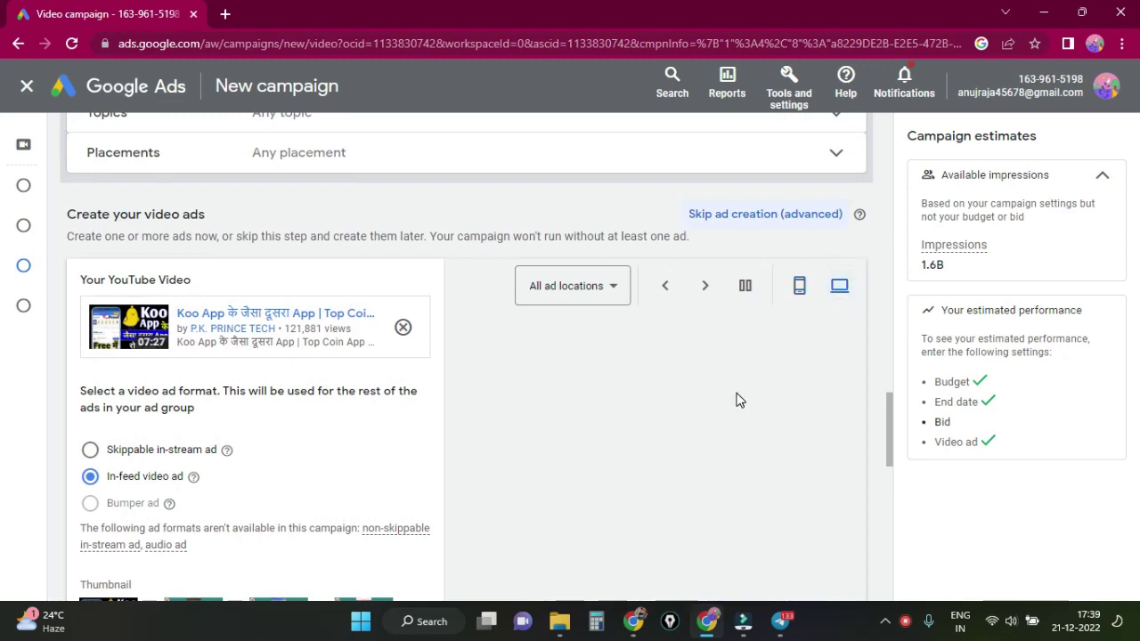
pyautogui.scroll(-2, 738, 400)
pyautogui.scroll(1, 626, 391)
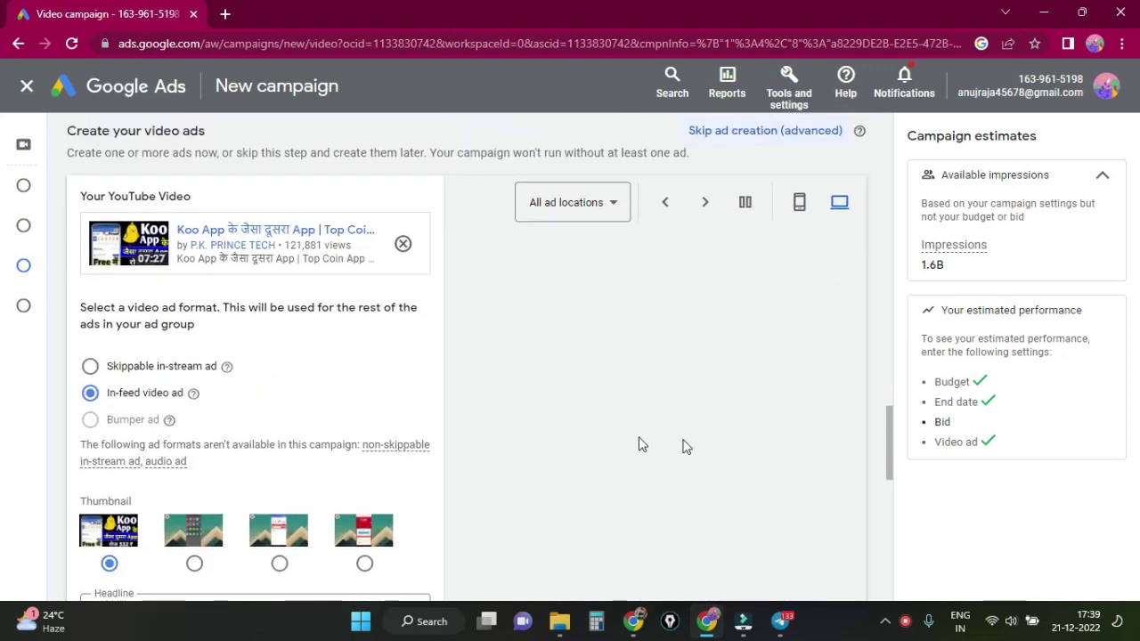
pyautogui.click(797, 204)
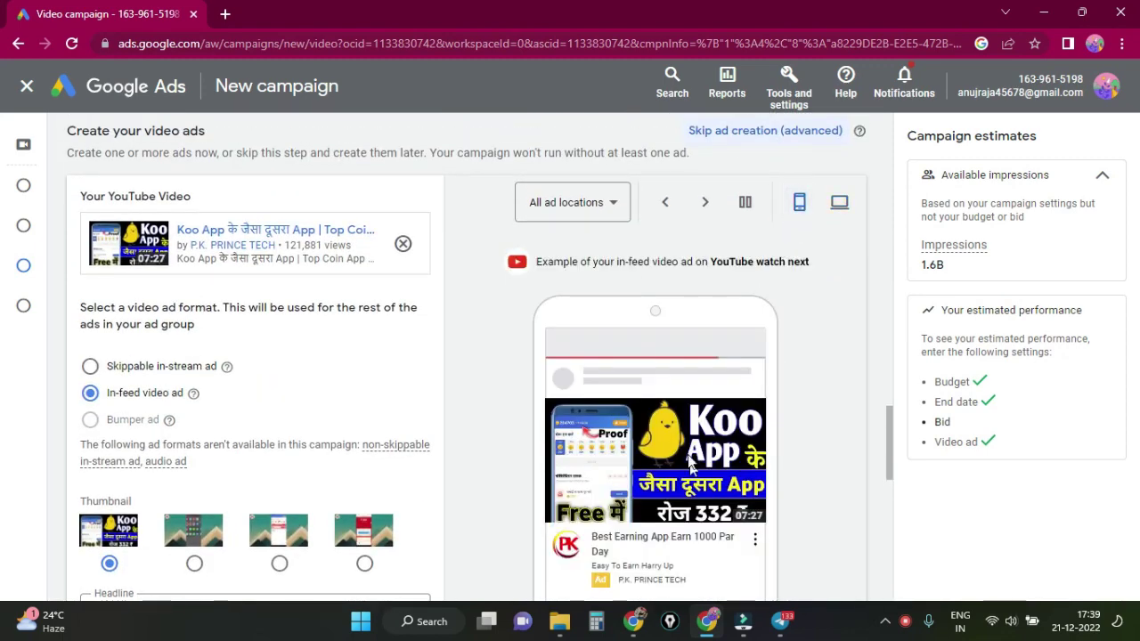
# Try a maximum CPV bid of ₹0.10 for the ad group, and apply the suggested bid of ₹0.54 instead.
pyautogui.scroll(-3, 762, 451)
pyautogui.scroll(-5, 760, 445)
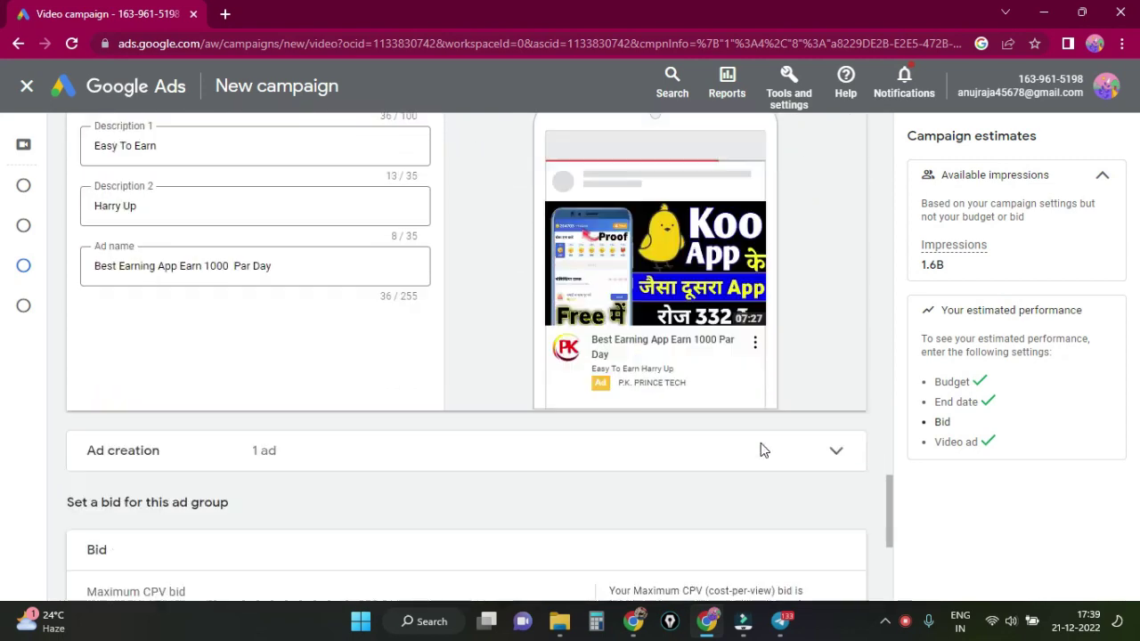
pyautogui.scroll(-2, 755, 446)
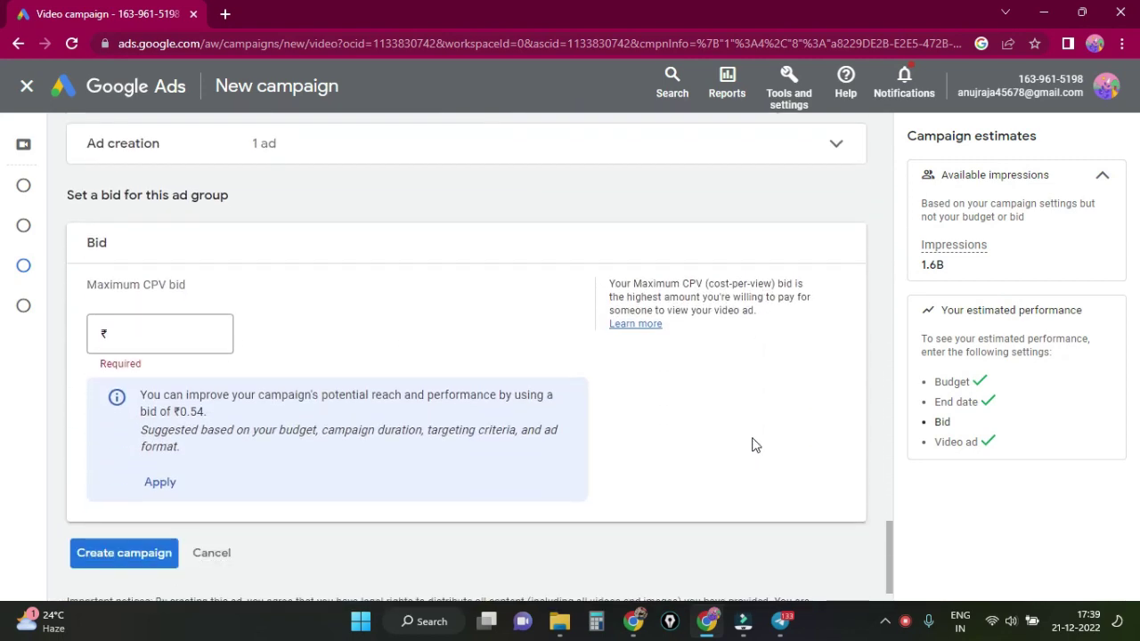
pyautogui.click(111, 334)
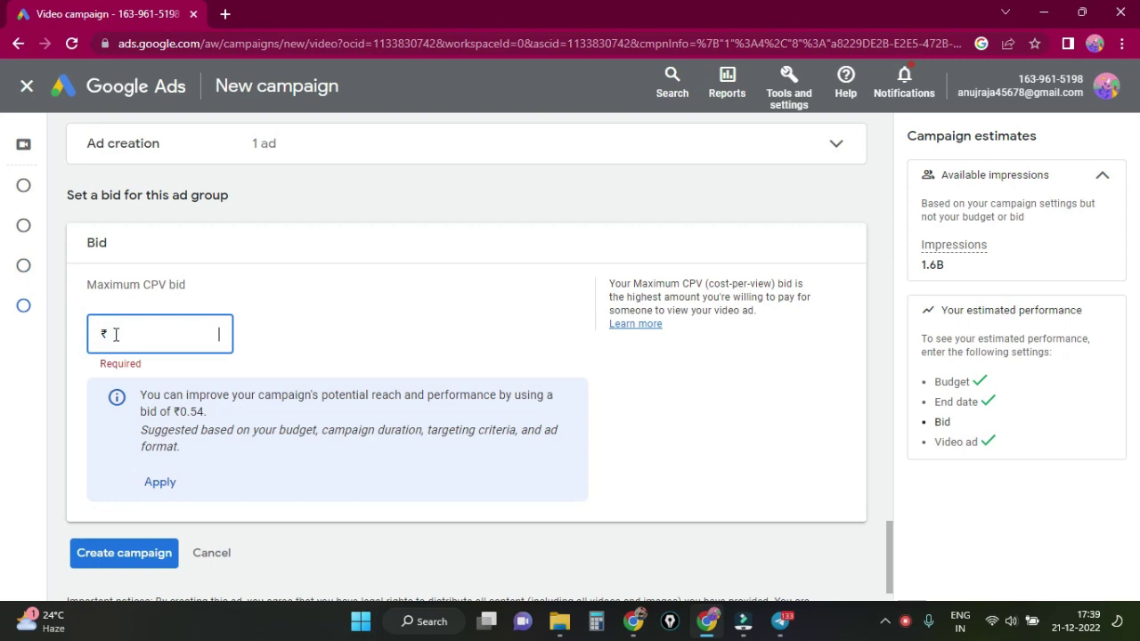
pyautogui.write('0')
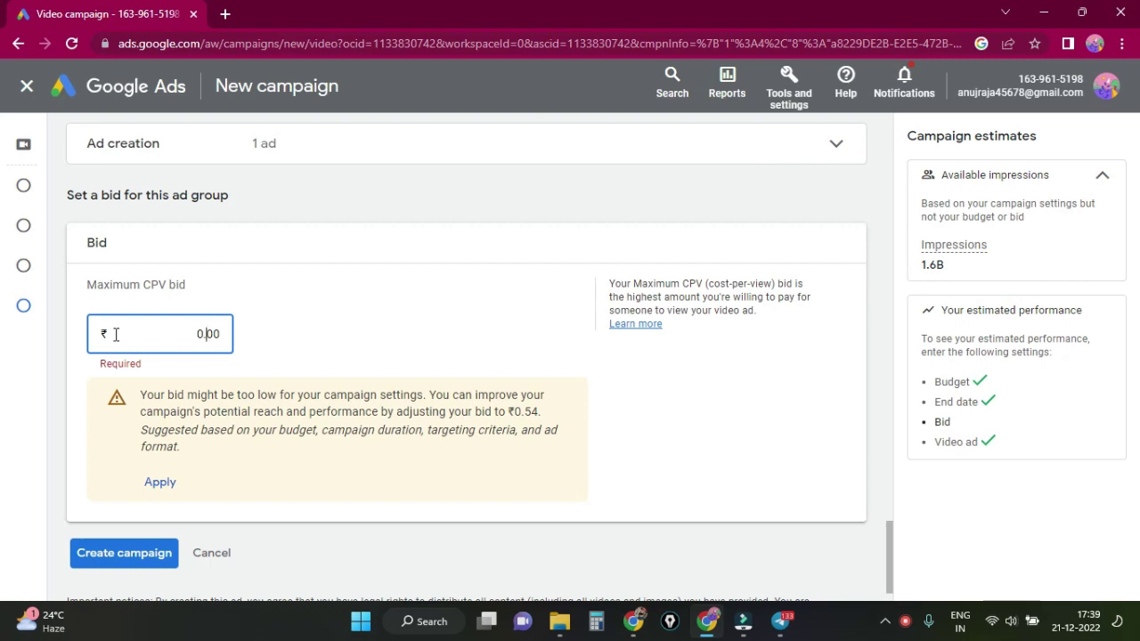
pyautogui.write('.10')
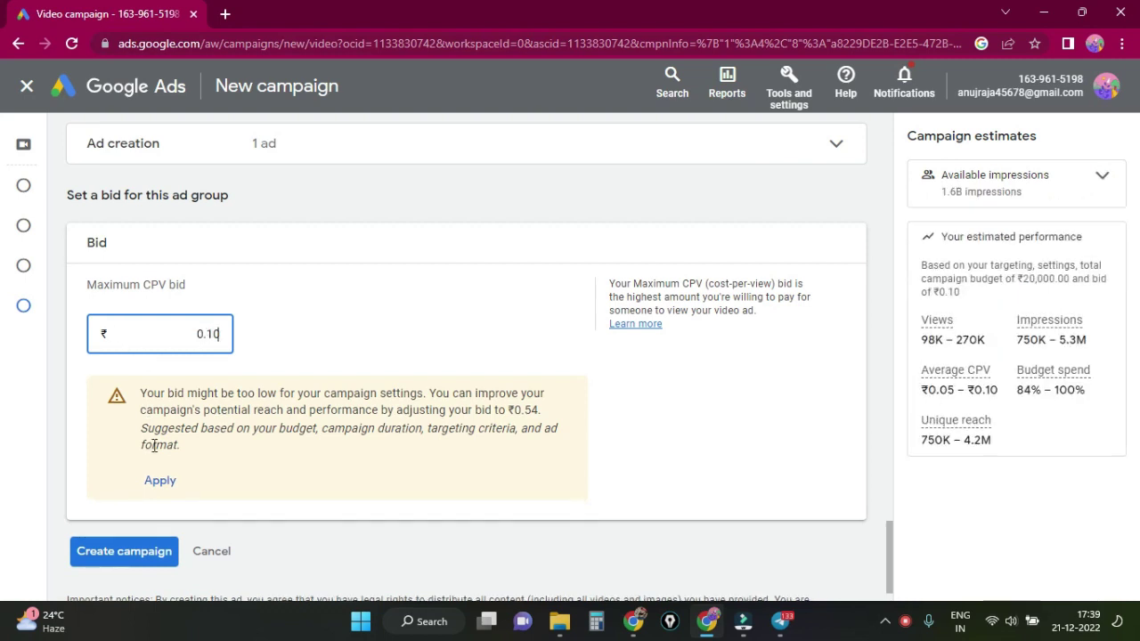
pyautogui.click(166, 480)
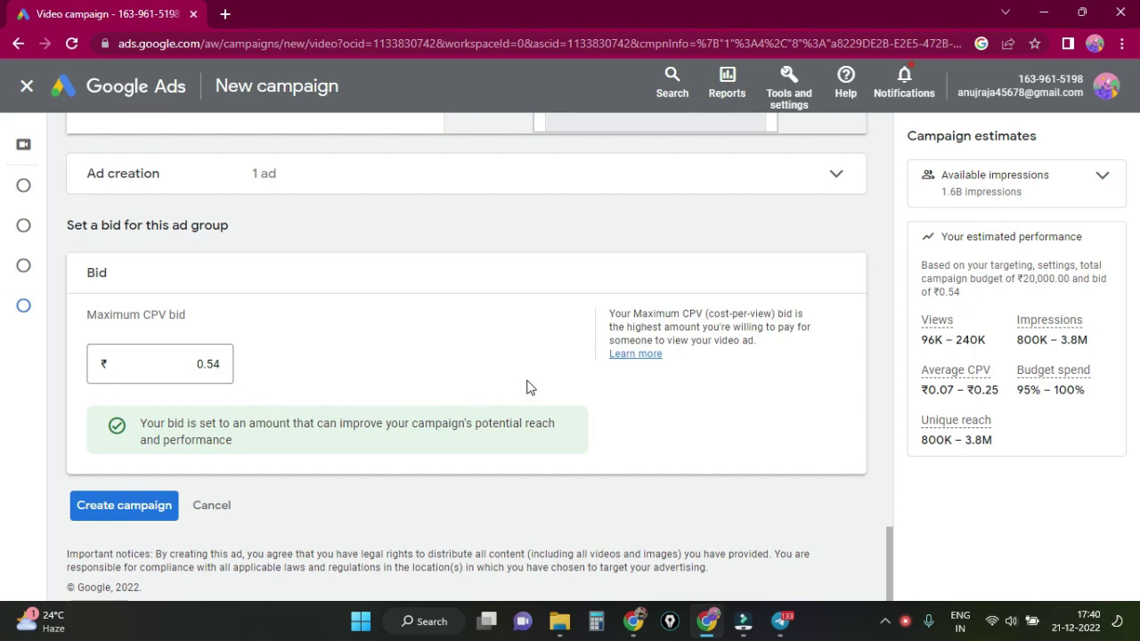
pyautogui.scroll(1, 526, 386)
pyautogui.scroll(-2, 526, 386)
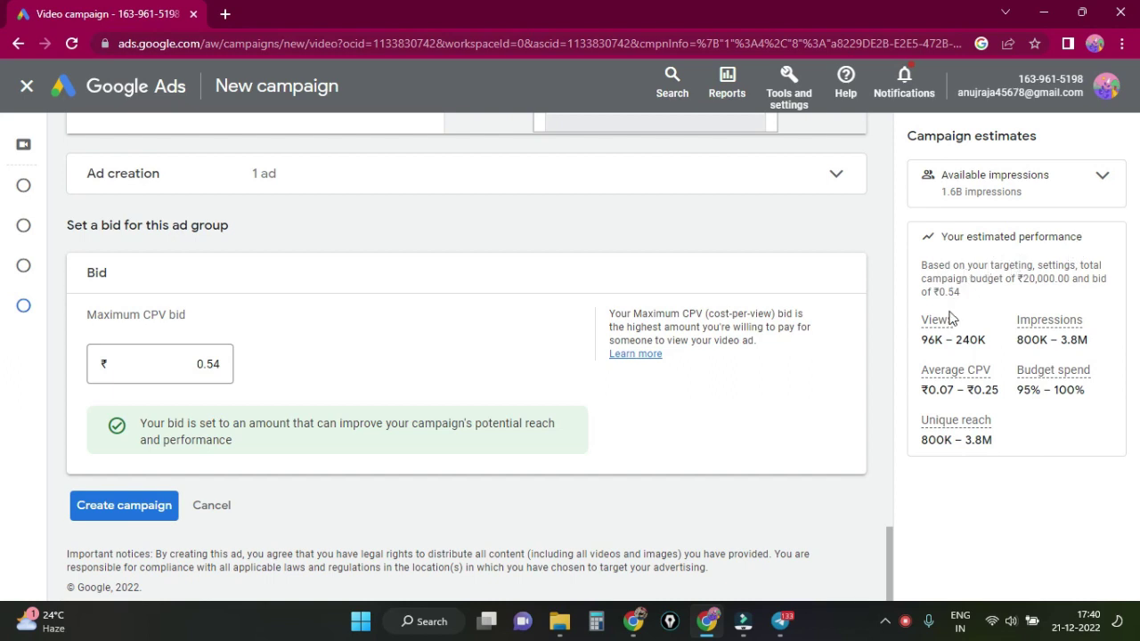
# Examine the campaign's estimated performance for the bid, including views, impressions and average CPV.
pyautogui.moveTo(938, 292); pyautogui.dragTo(962, 302)
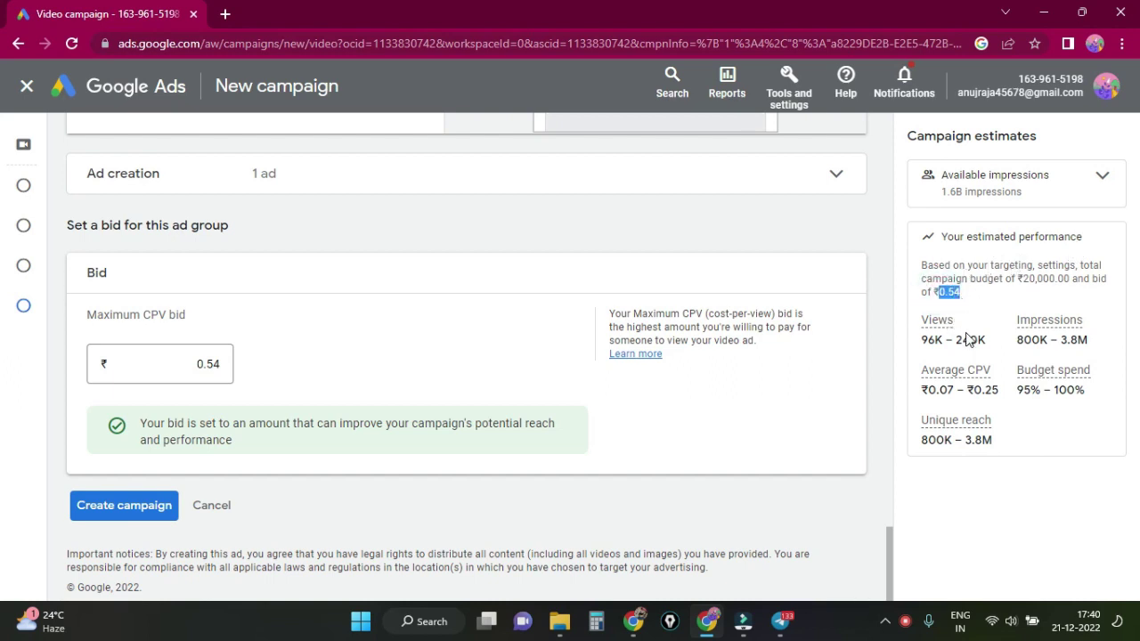
pyautogui.click(967, 339)
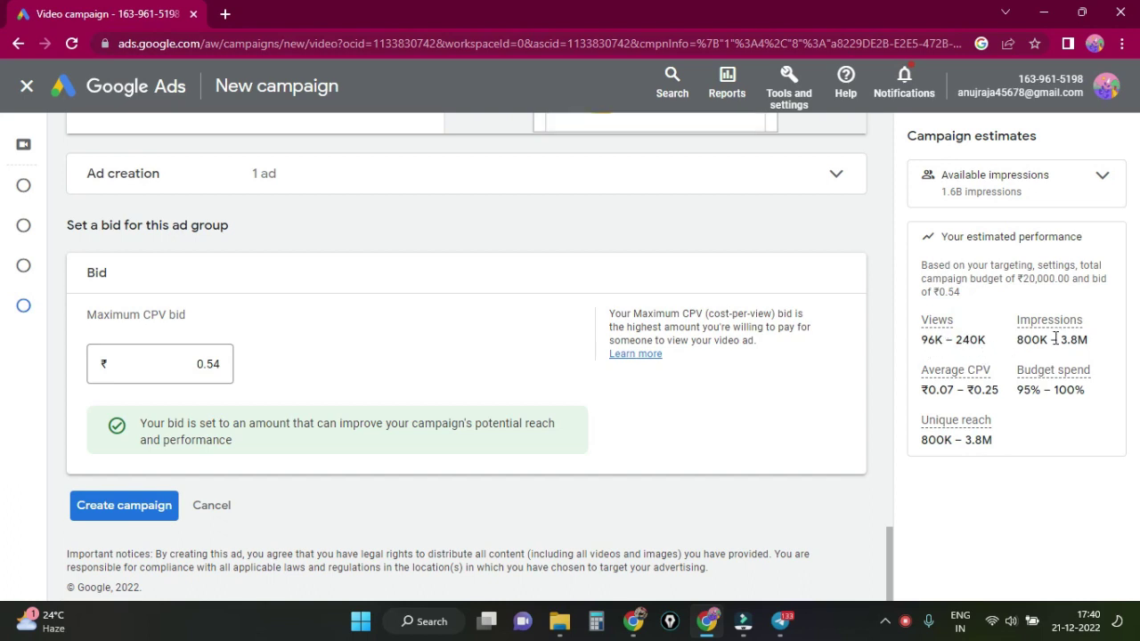
pyautogui.moveTo(1056, 340); pyautogui.dragTo(1018, 341)
pyautogui.click(1046, 360)
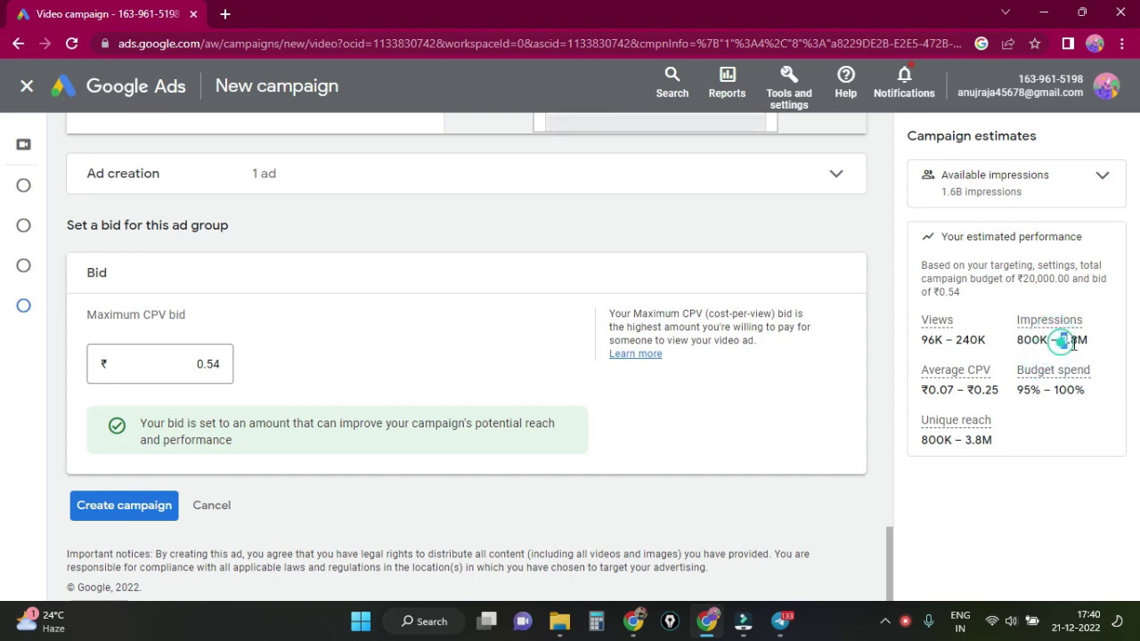
pyautogui.moveTo(1059, 340); pyautogui.dragTo(1090, 339)
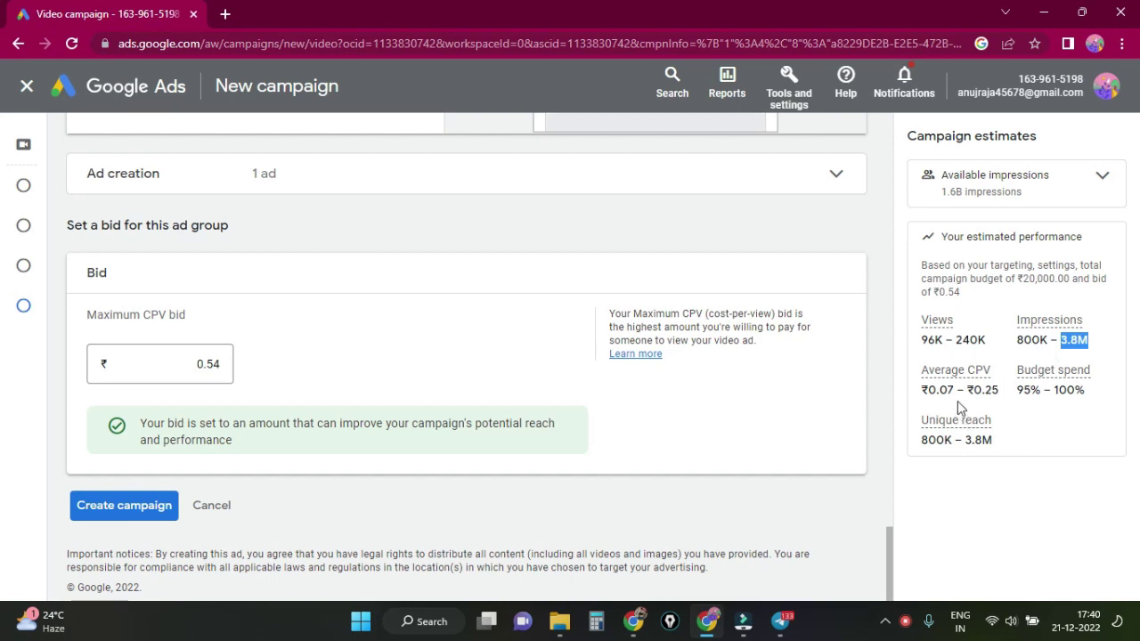
pyautogui.click(952, 390)
pyautogui.moveTo(984, 390); pyautogui.dragTo(999, 392)
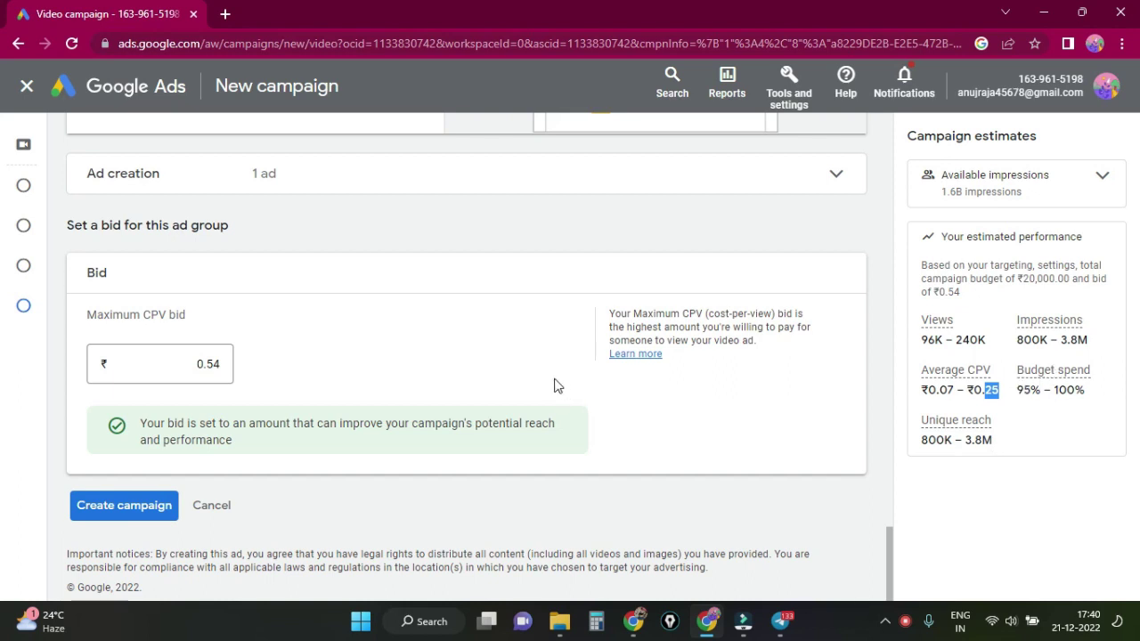
# Create the campaign, continue to it from the settings review, and look over its ad group list.
pyautogui.click(144, 507)
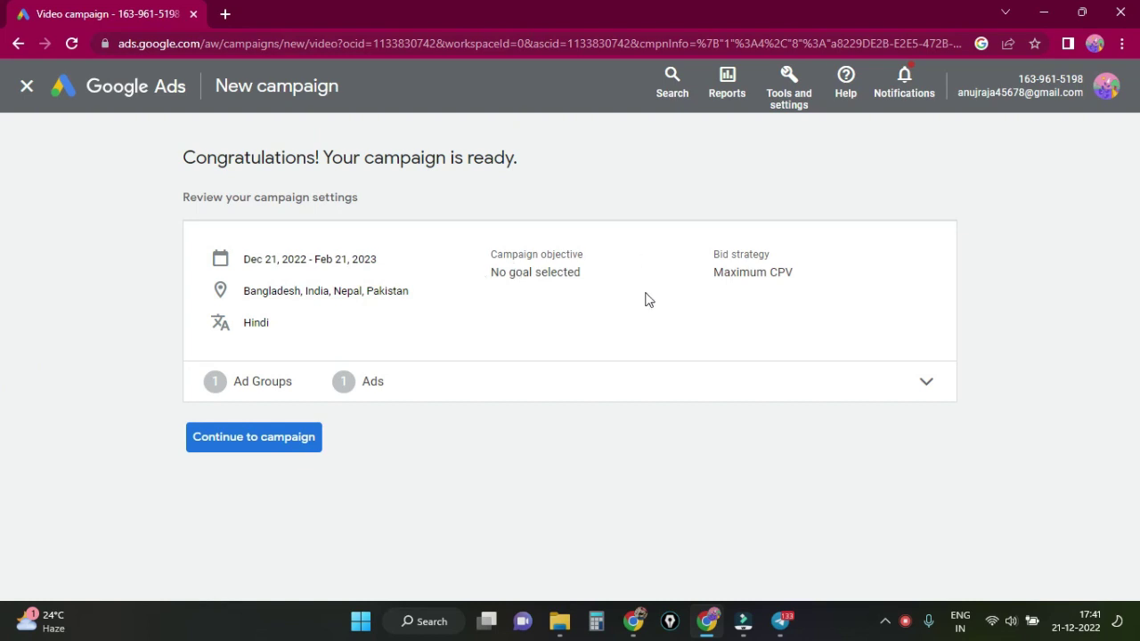
pyautogui.click(285, 435)
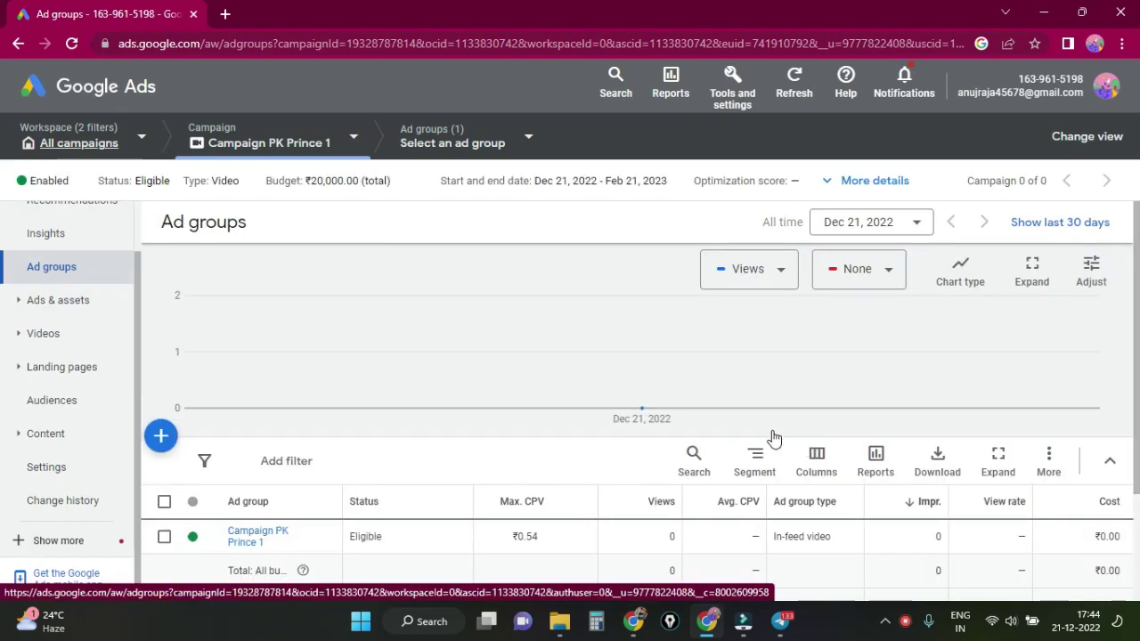
pyautogui.scroll(-1, 275, 541)
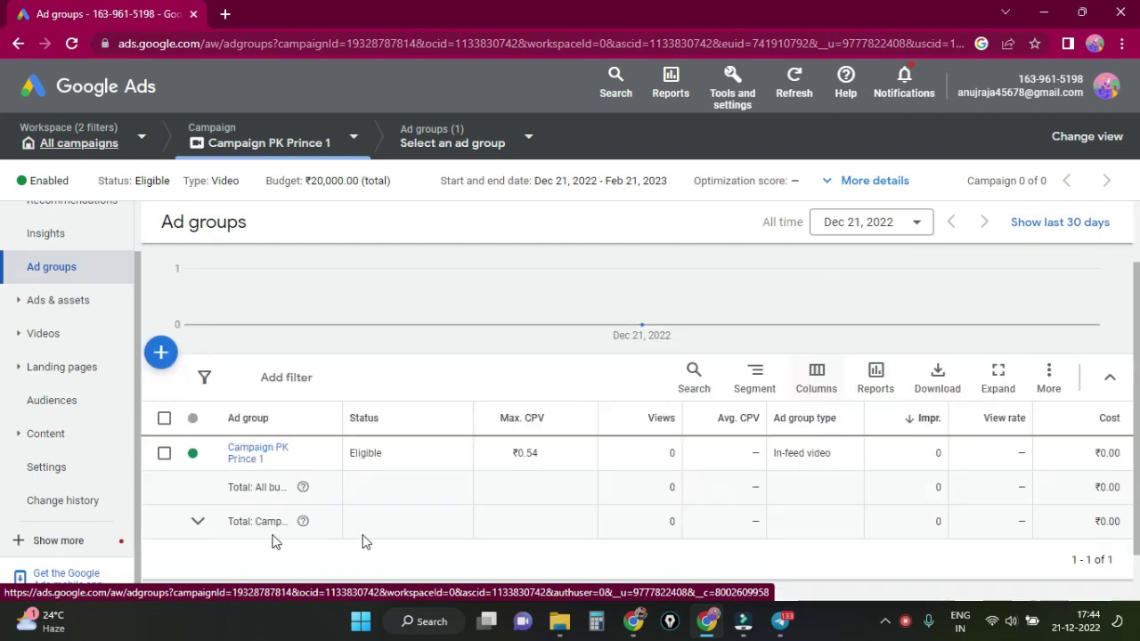
pyautogui.scroll(-1, 885, 478)
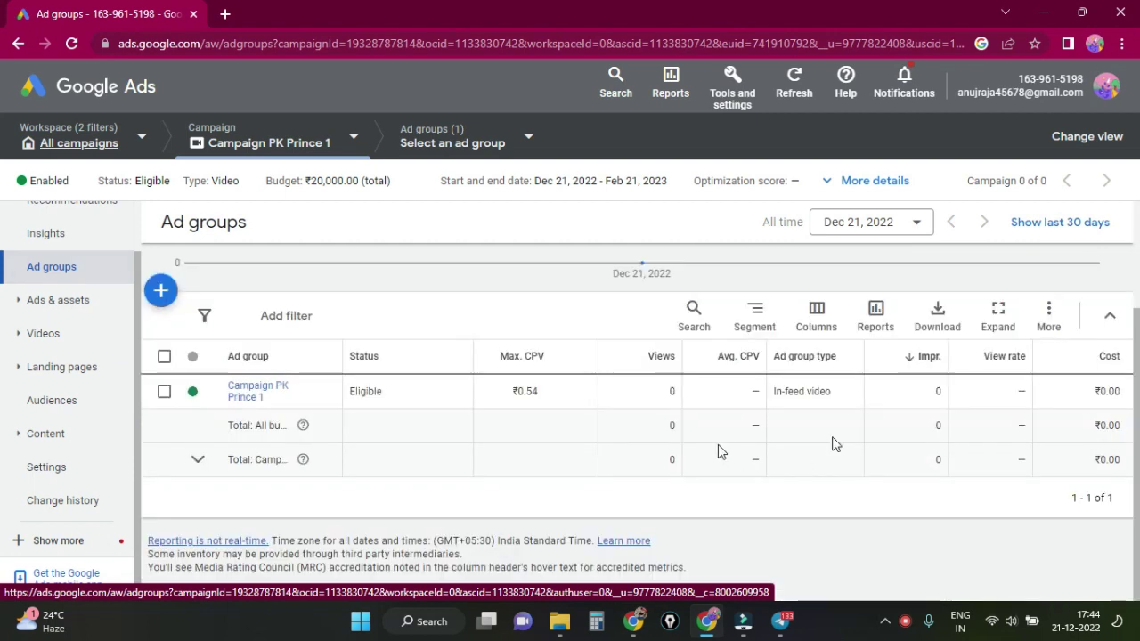
# Open the campaign's list of ads and check the review status of the new in-feed video ad.
pyautogui.click(49, 307)
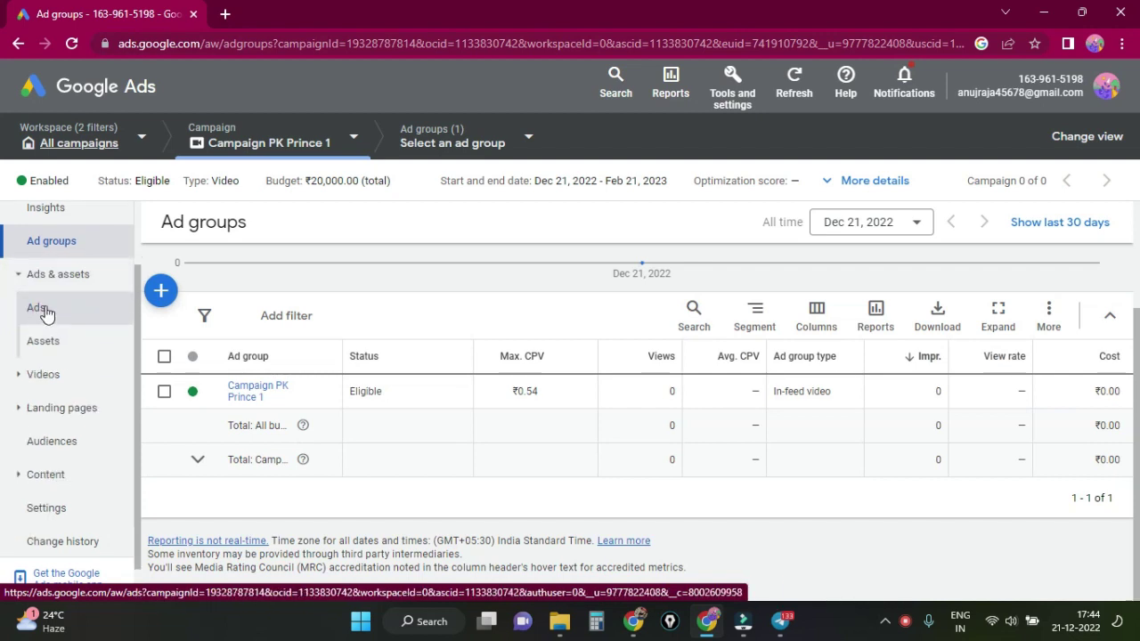
pyautogui.click(47, 312)
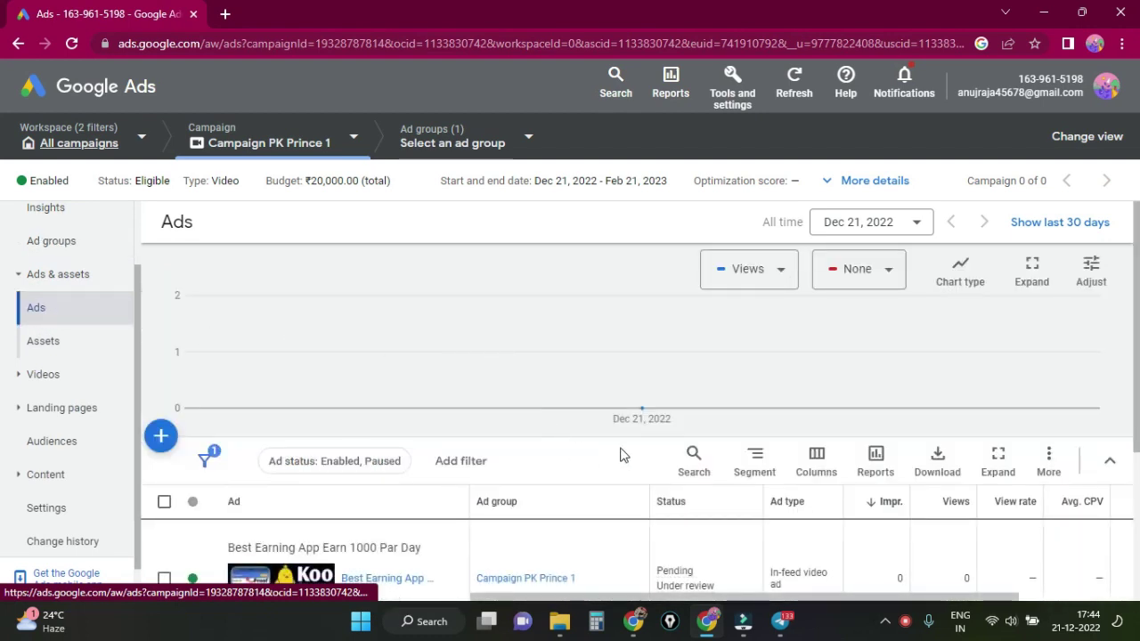
pyautogui.scroll(-3, 633, 458)
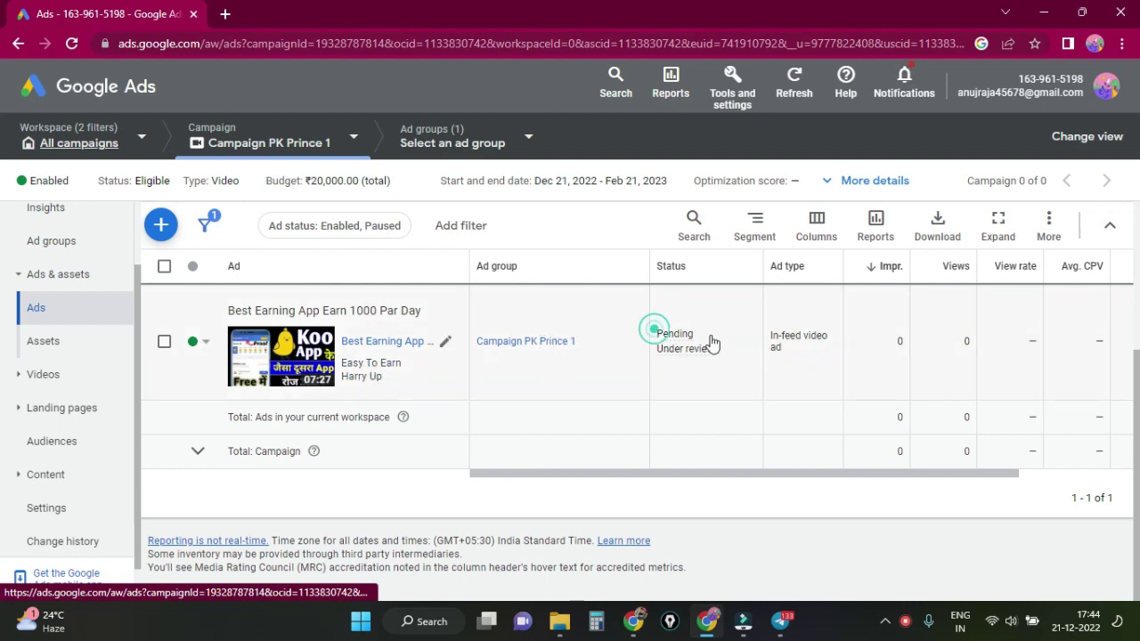
pyautogui.moveTo(682, 343); pyautogui.dragTo(700, 361)
pyautogui.click(693, 376)
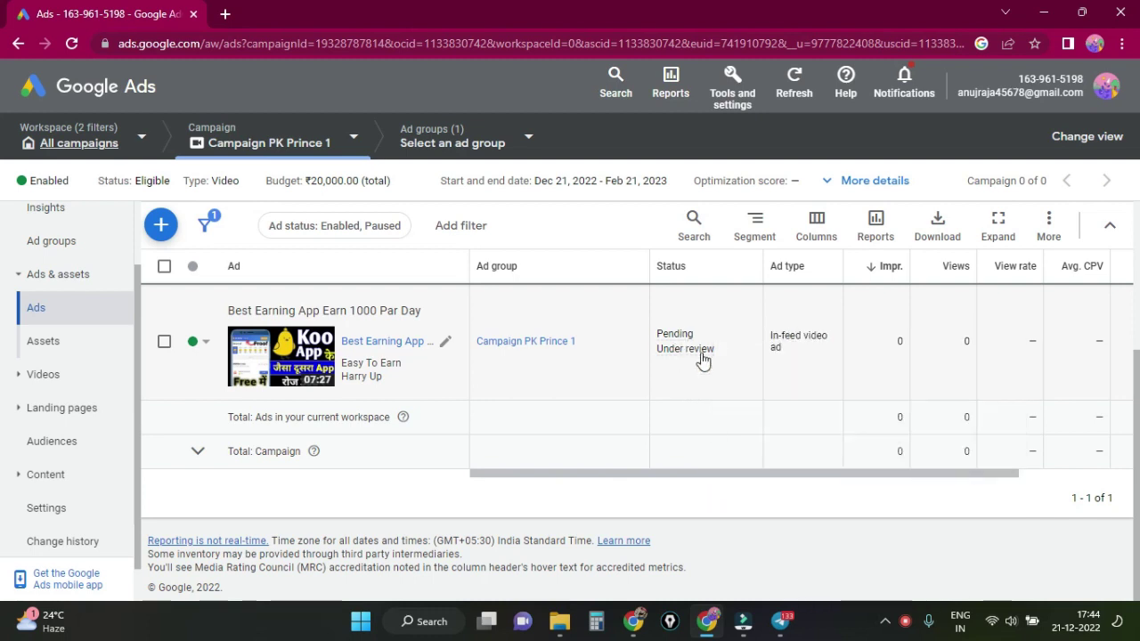
pyautogui.moveTo(686, 359)
pyautogui.scroll(2, 531, 415)
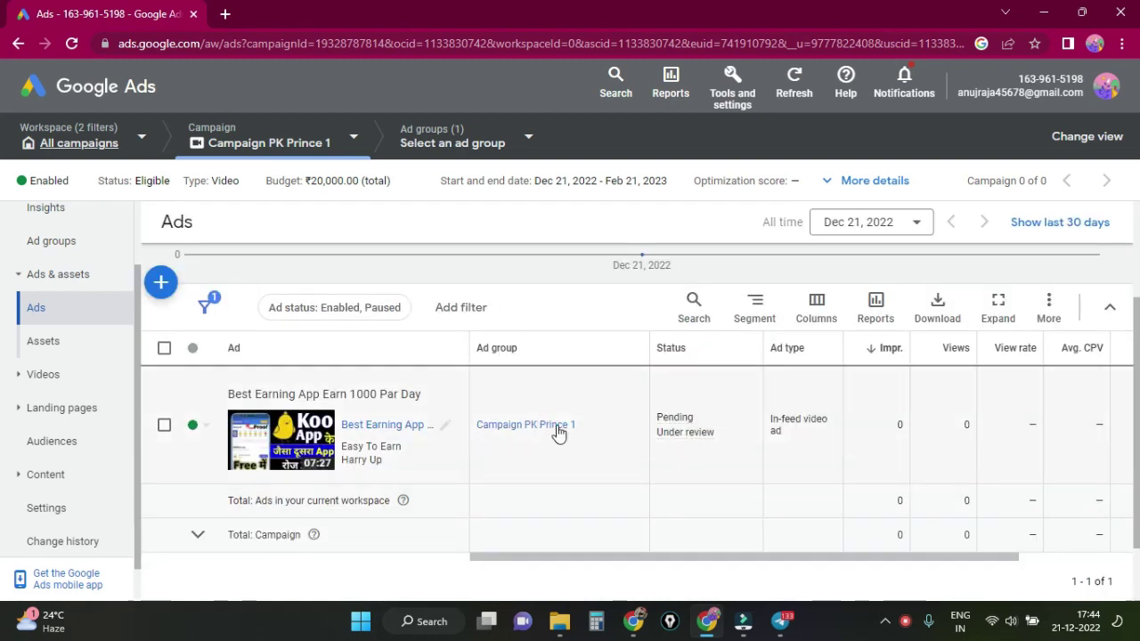